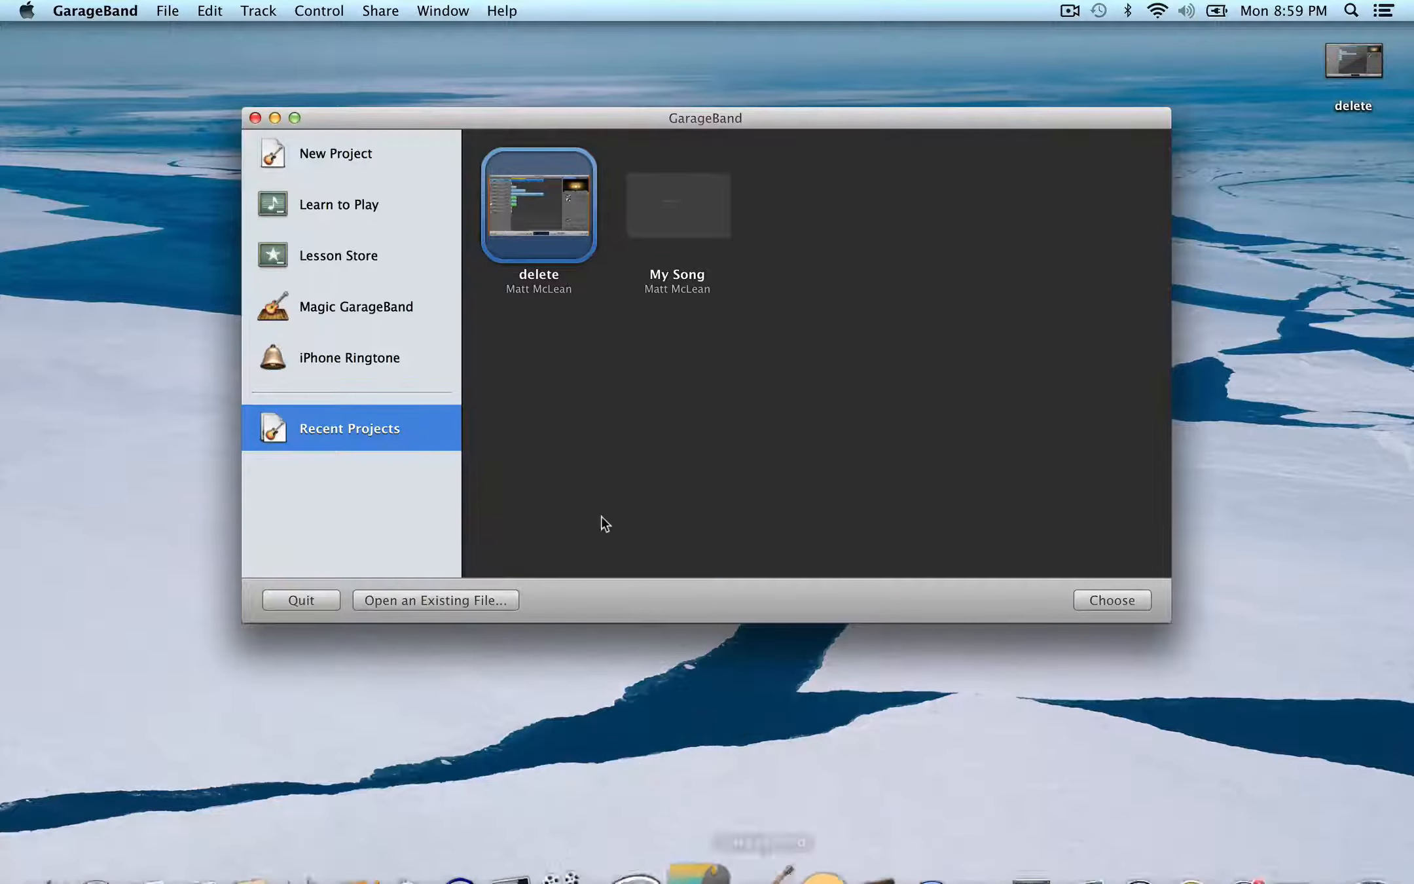
- Open the recent project named delete
click(357, 159)
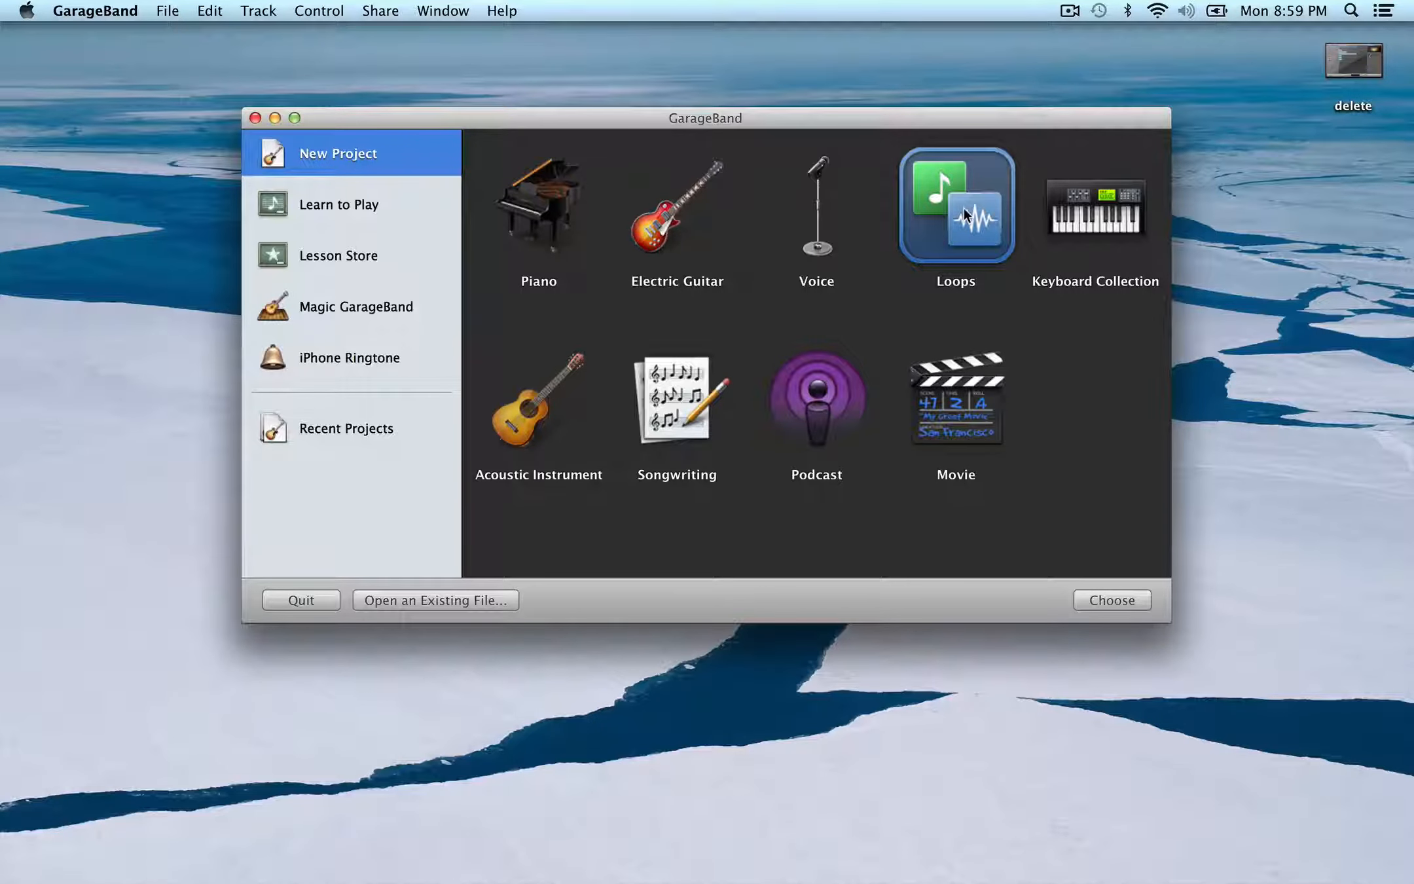
click(380, 428)
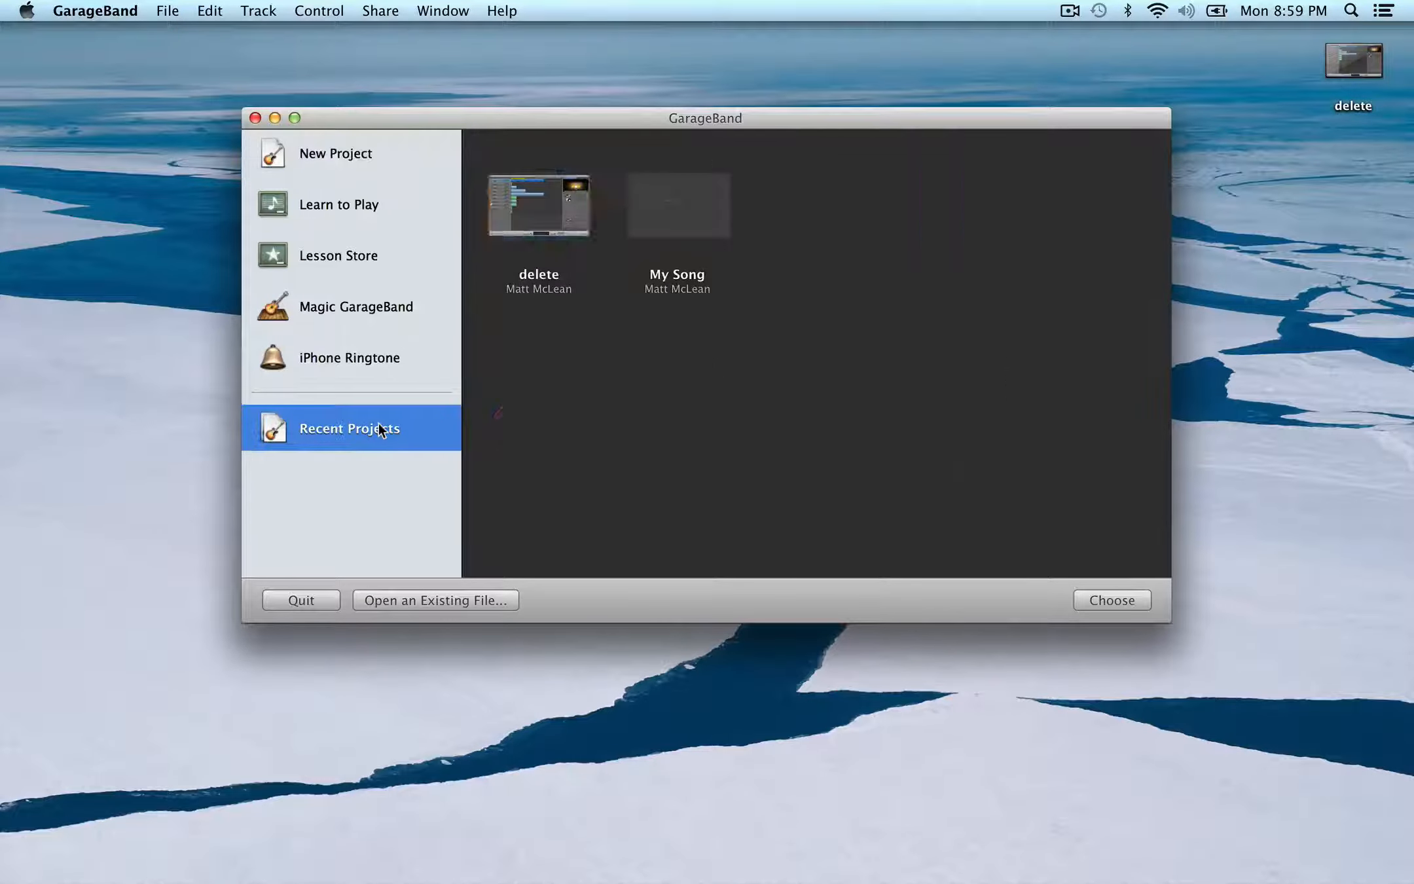
double_click(552, 226)
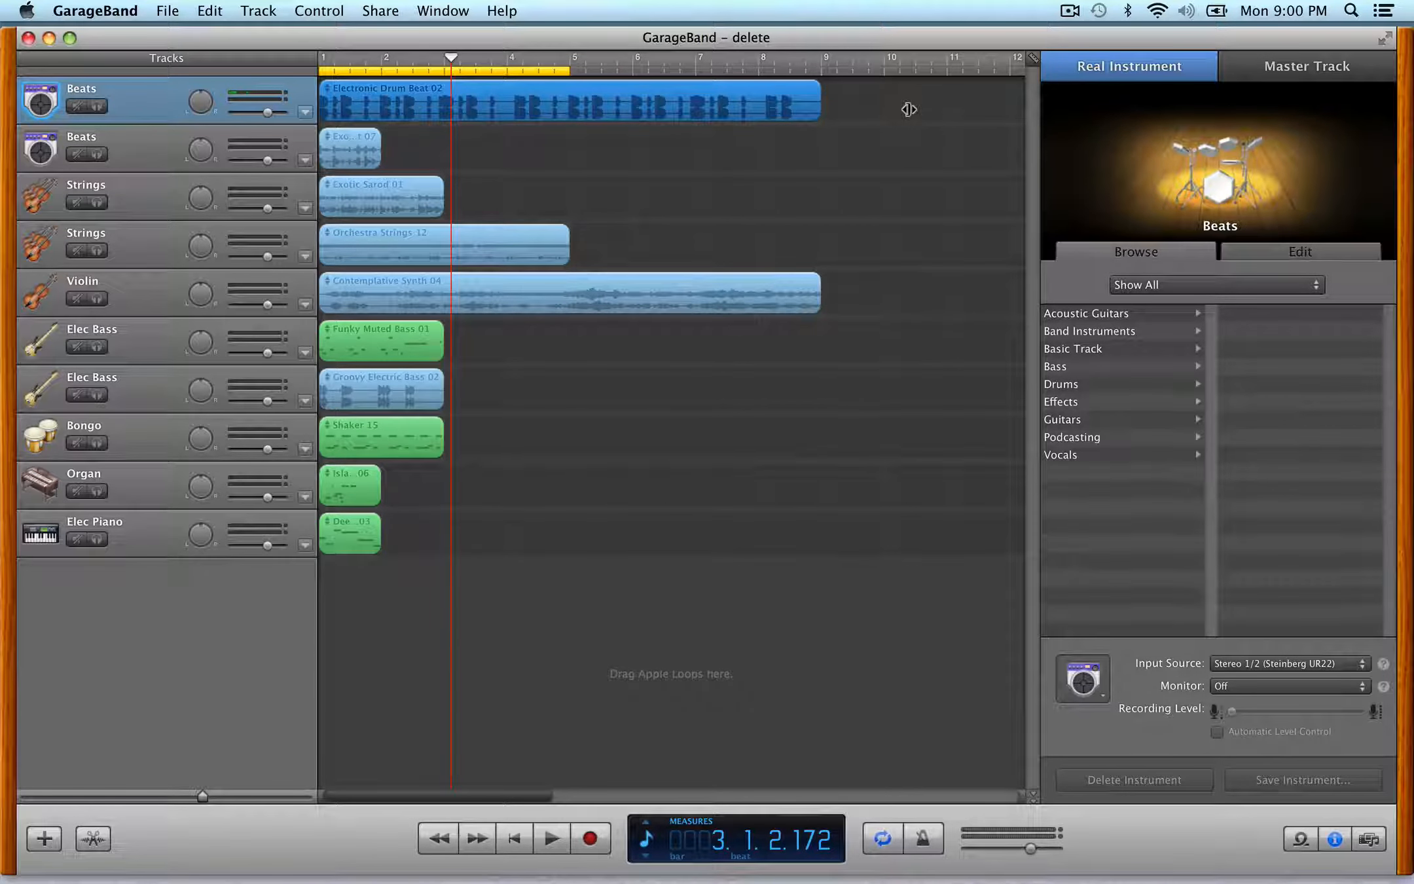
- Toggle the loop browser on and off
key(super+l)
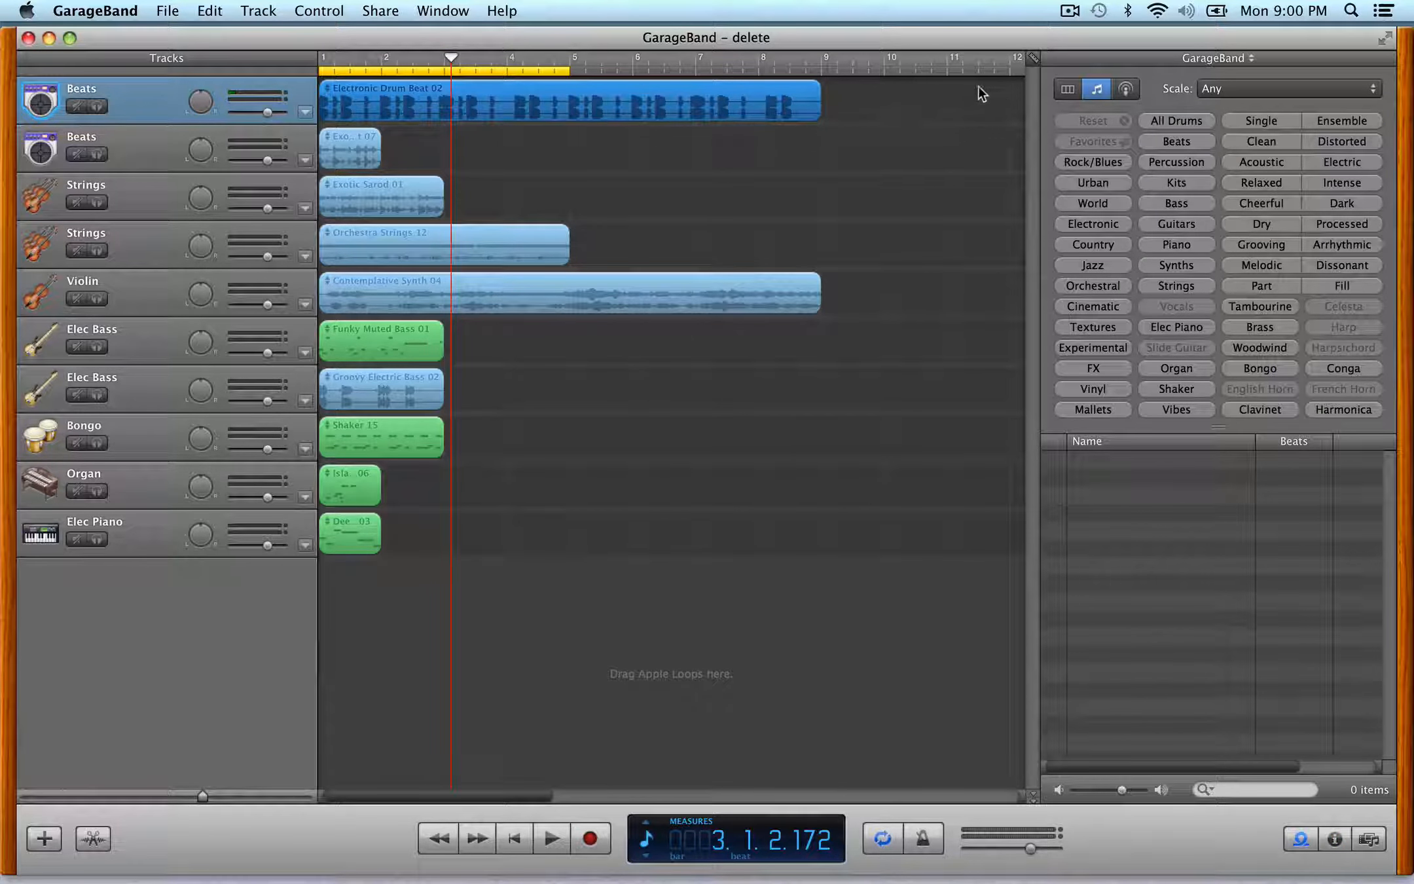
key(super+l)
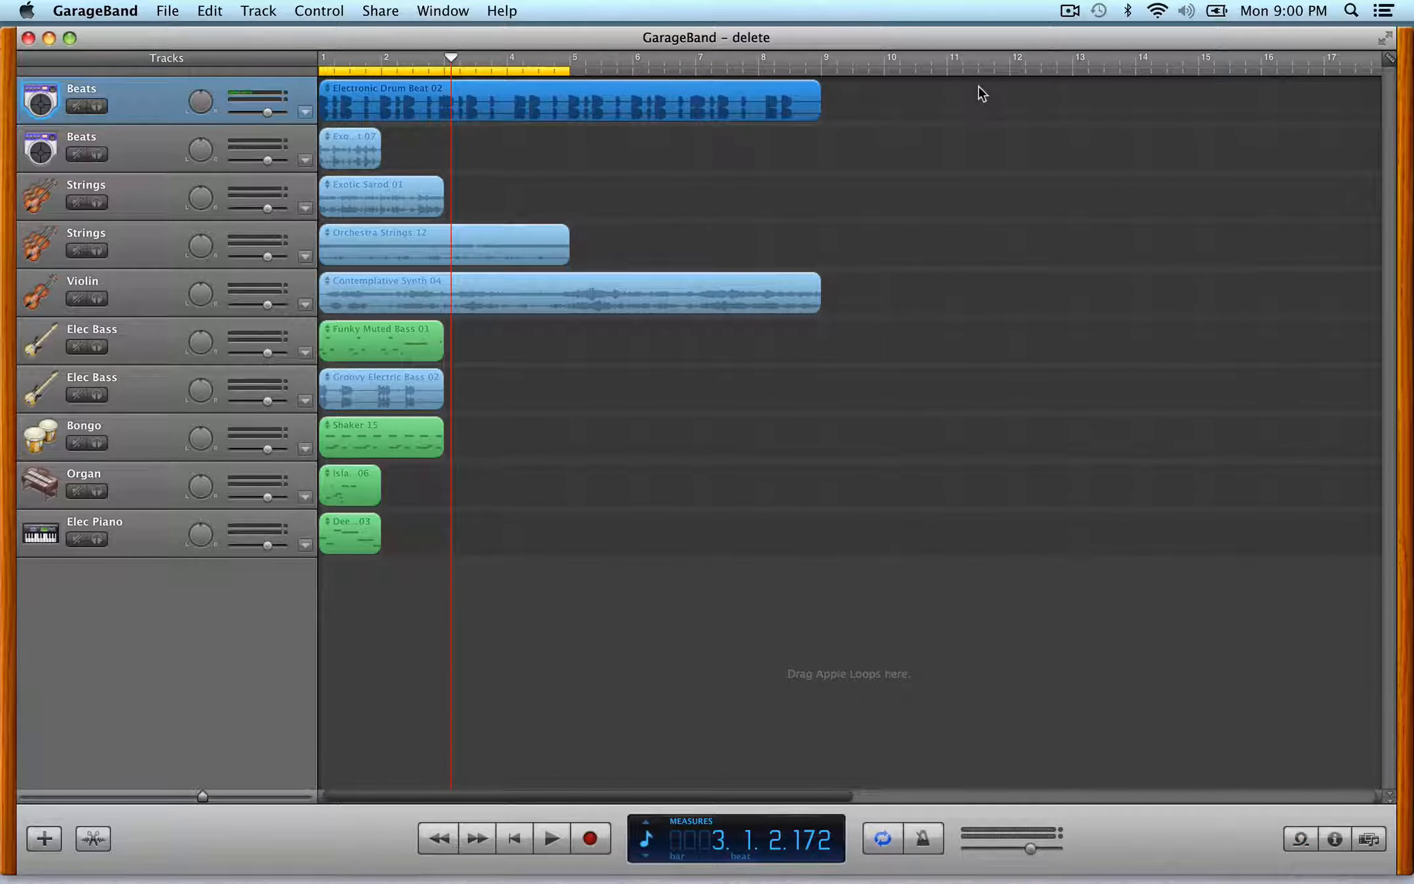
key(super+l)
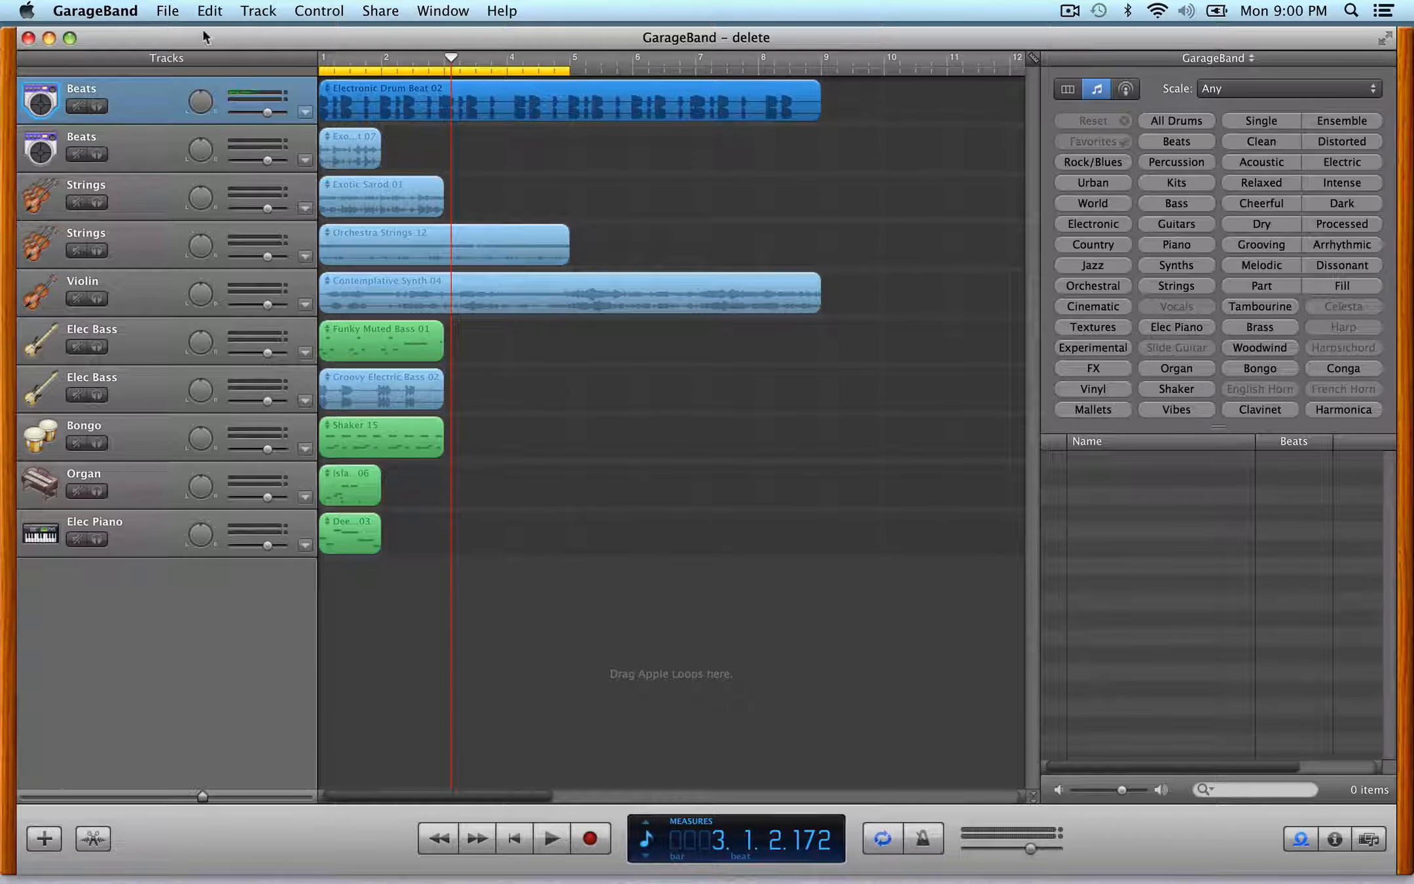
- Start Save As and create a new folder on the Desktop named with the student's surname followed by _Assignment_4
click(167, 12)
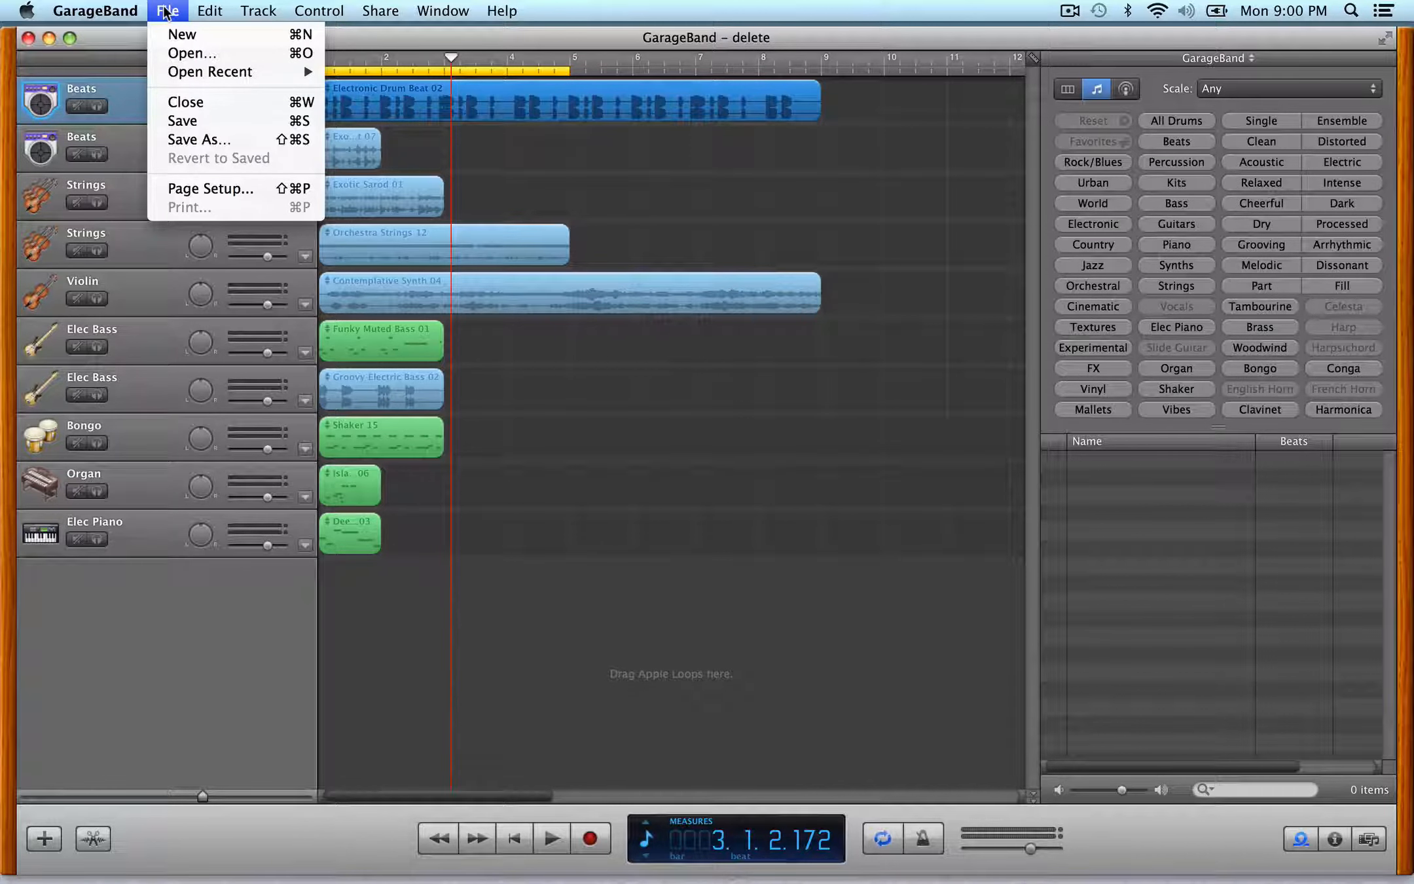
click(196, 140)
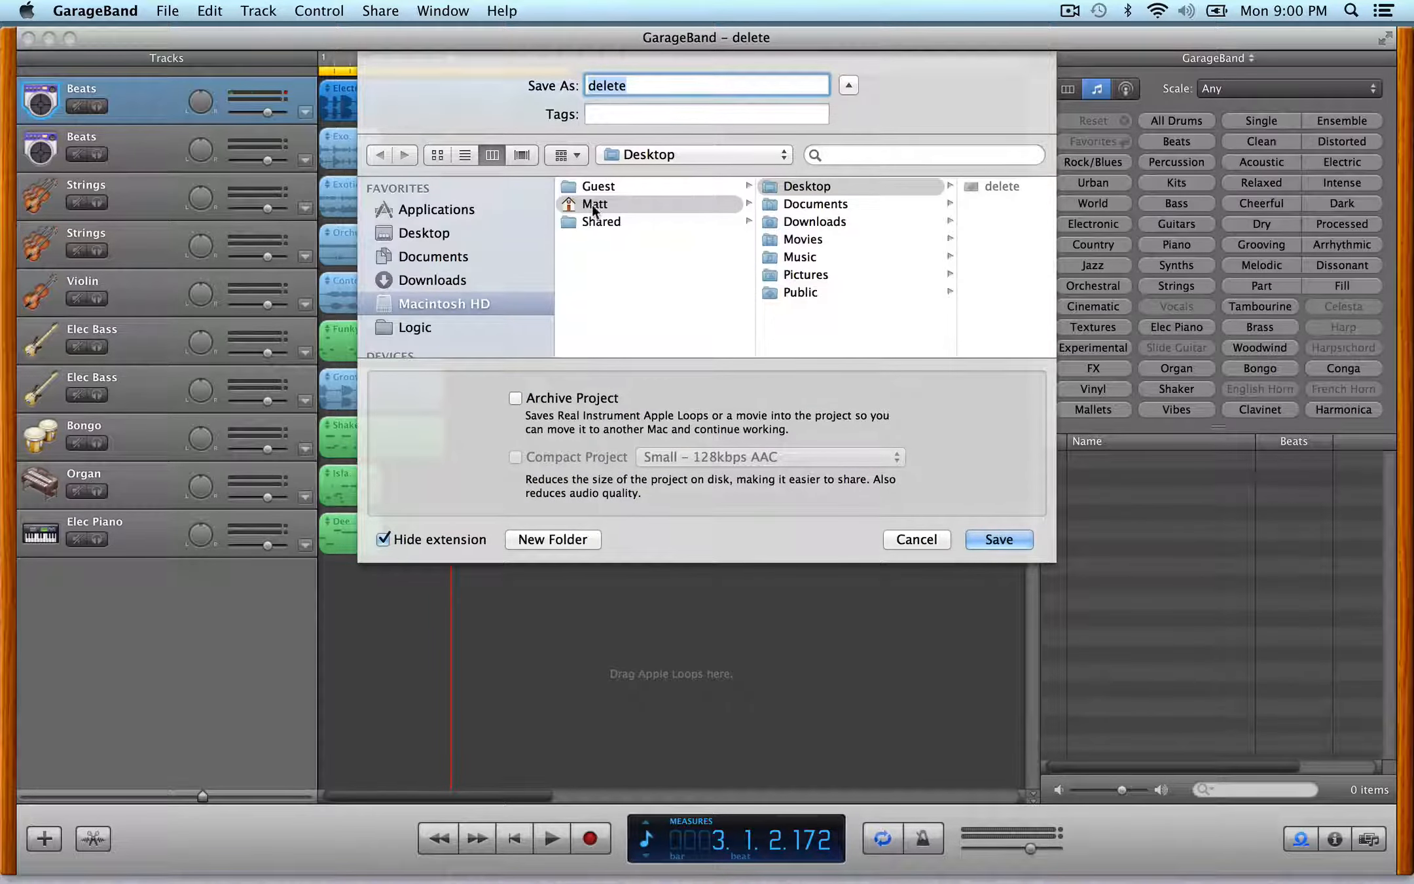
click(455, 235)
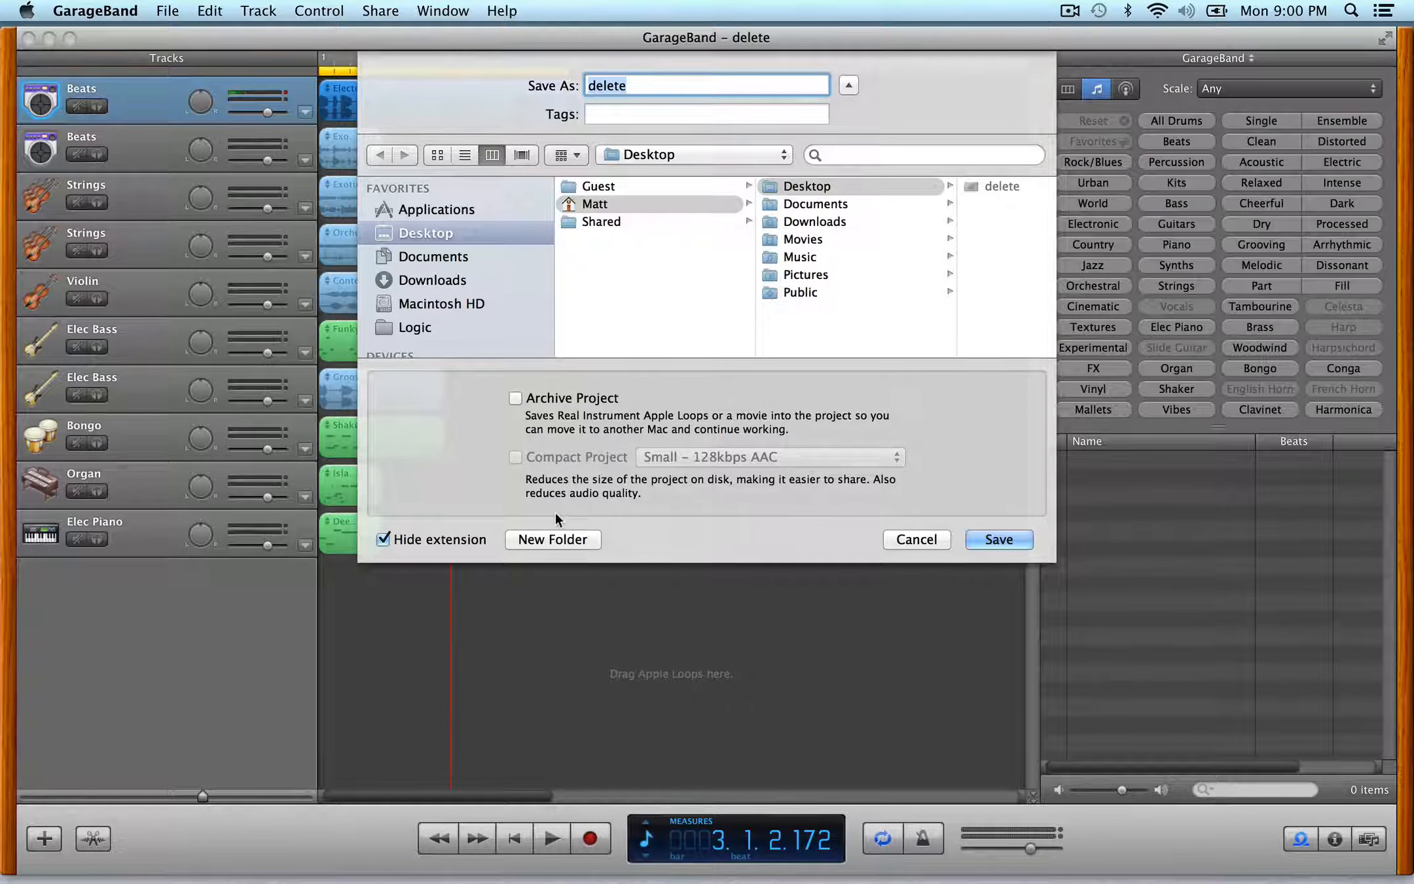
click(584, 533)
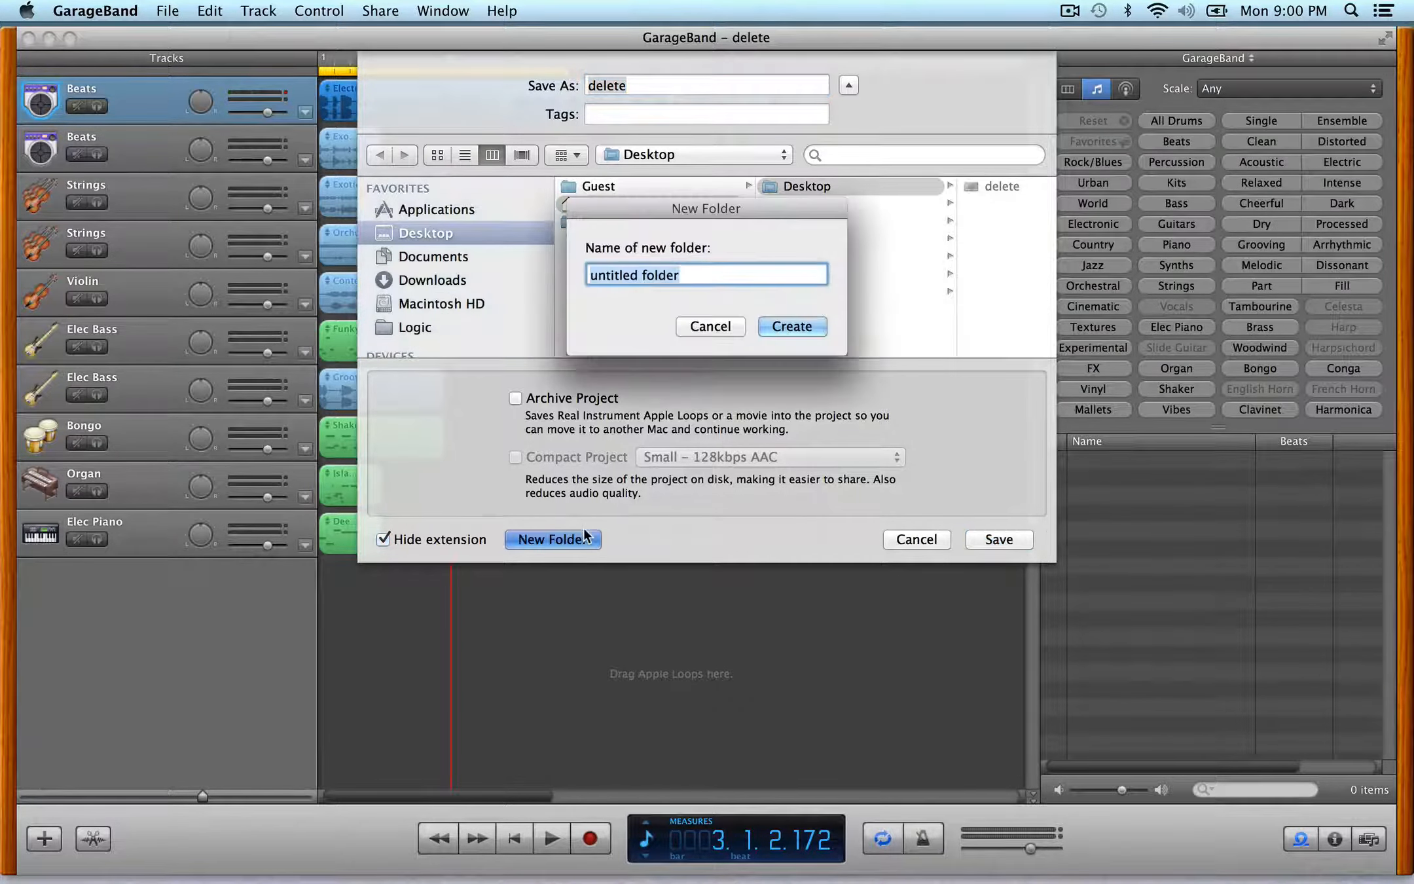
text(McLean_Assignment_4)
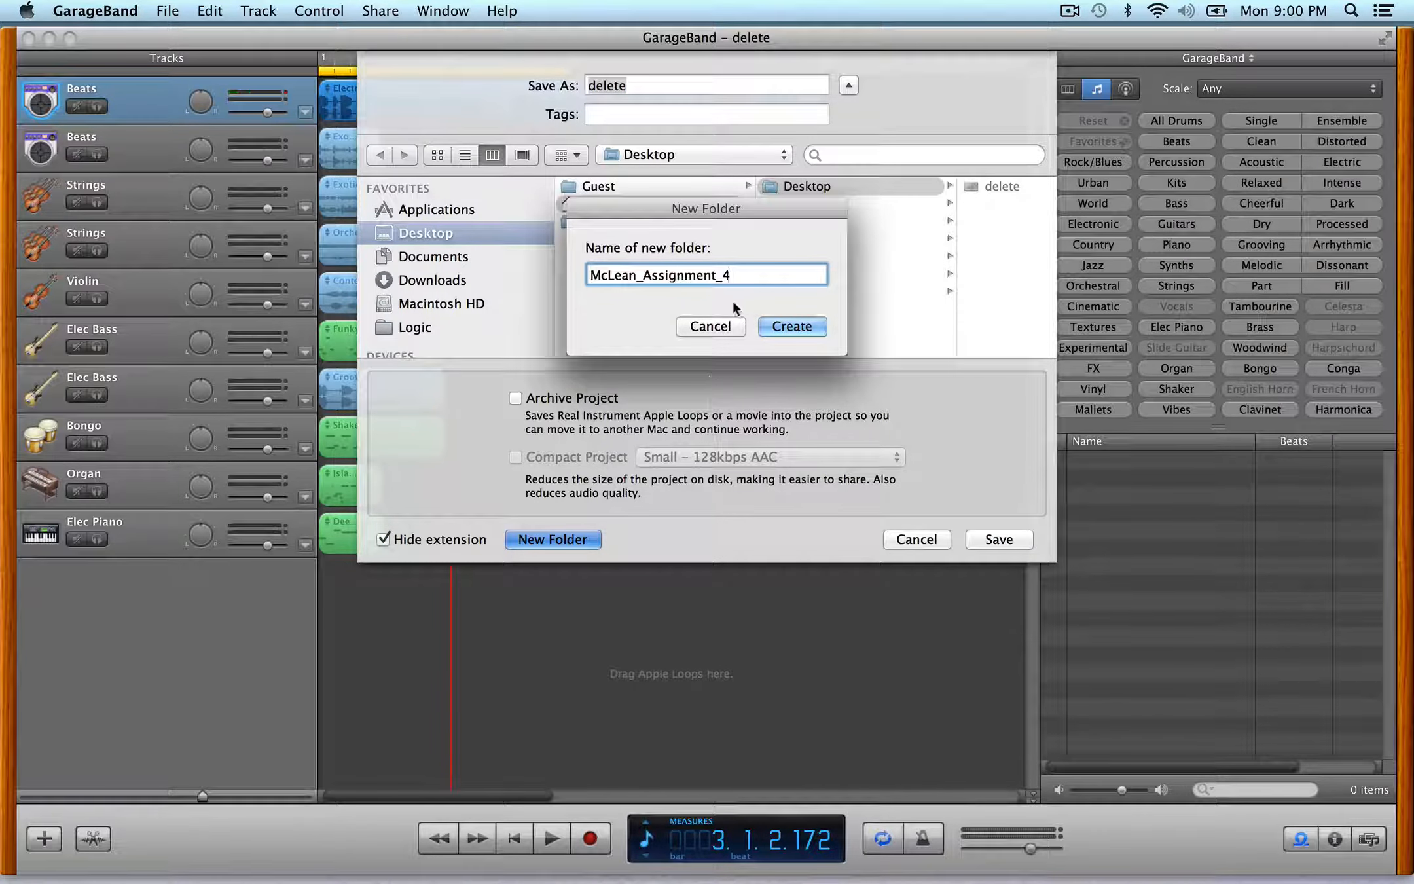
click(795, 325)
- Name the project after the new folder, enable Archive Project, and save it
click(671, 87)
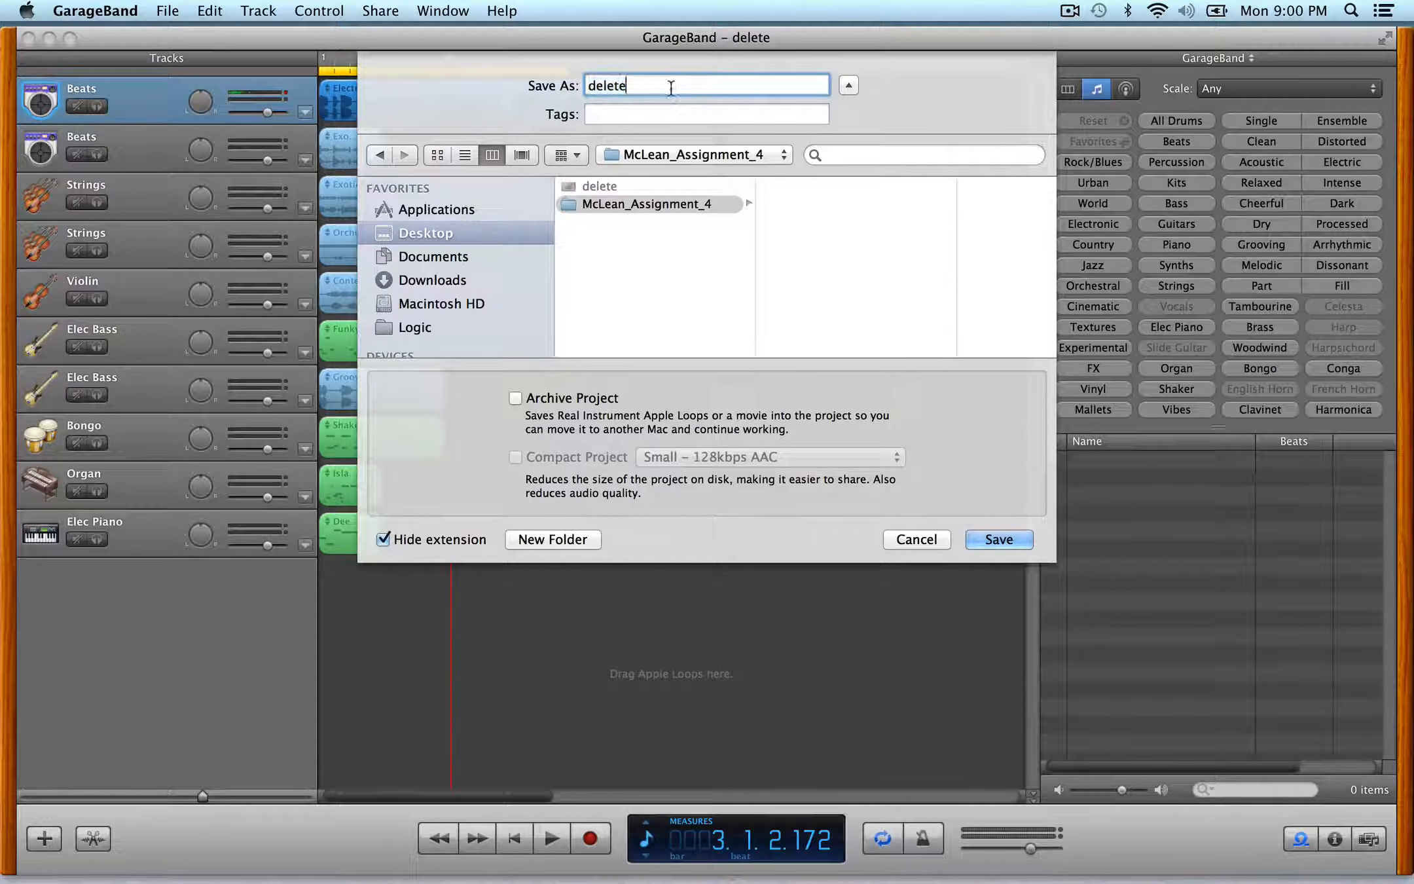
double_click(670, 87)
text(McLean_Assignment_4)
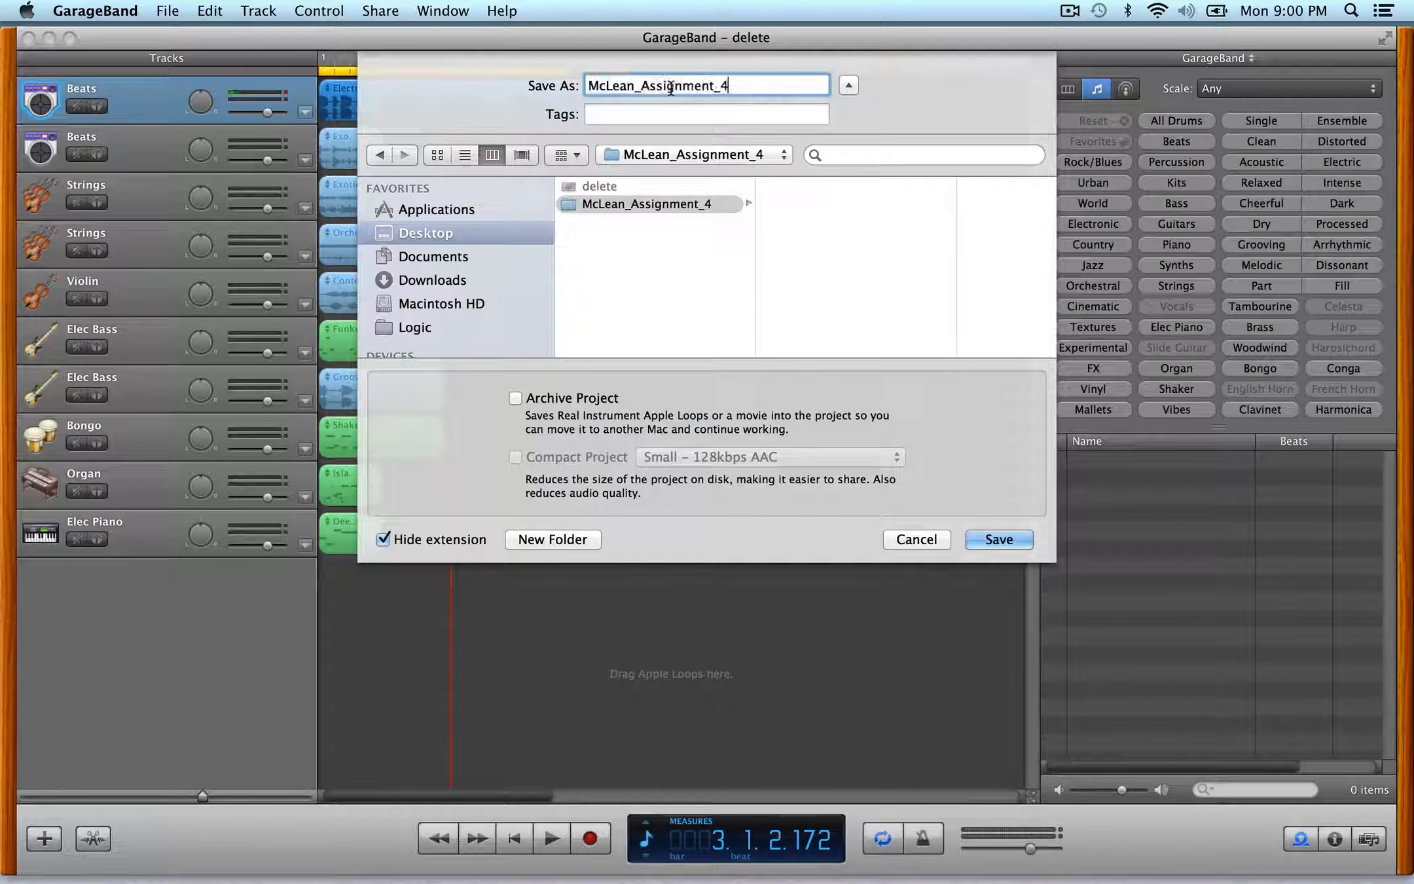
click(516, 399)
click(998, 540)
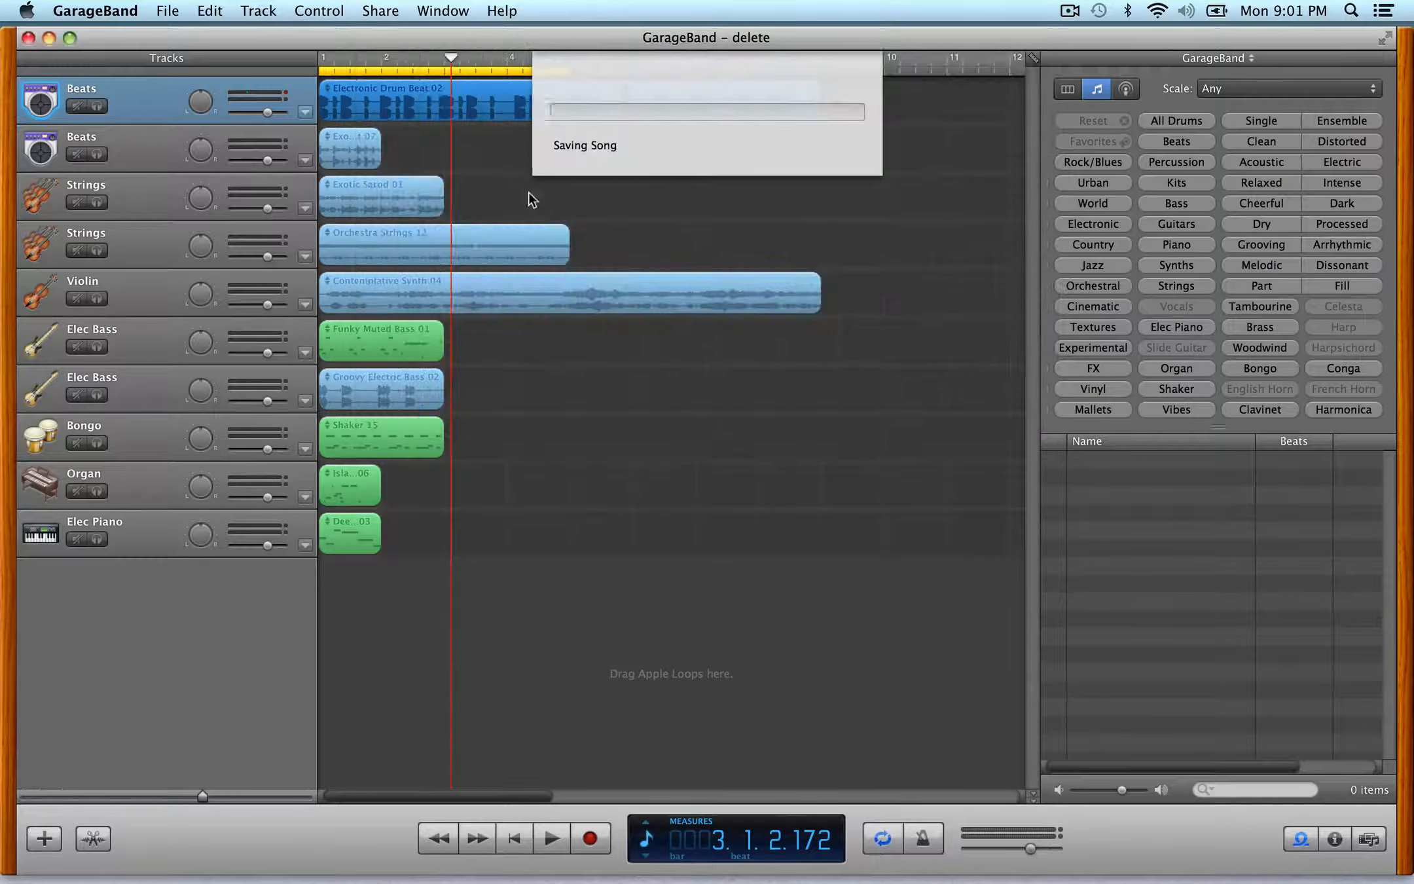
- Minimize the window, open the new assignment folder on the Desktop in Finder, and return to GarageBand
click(48, 38)
double_click(1365, 166)
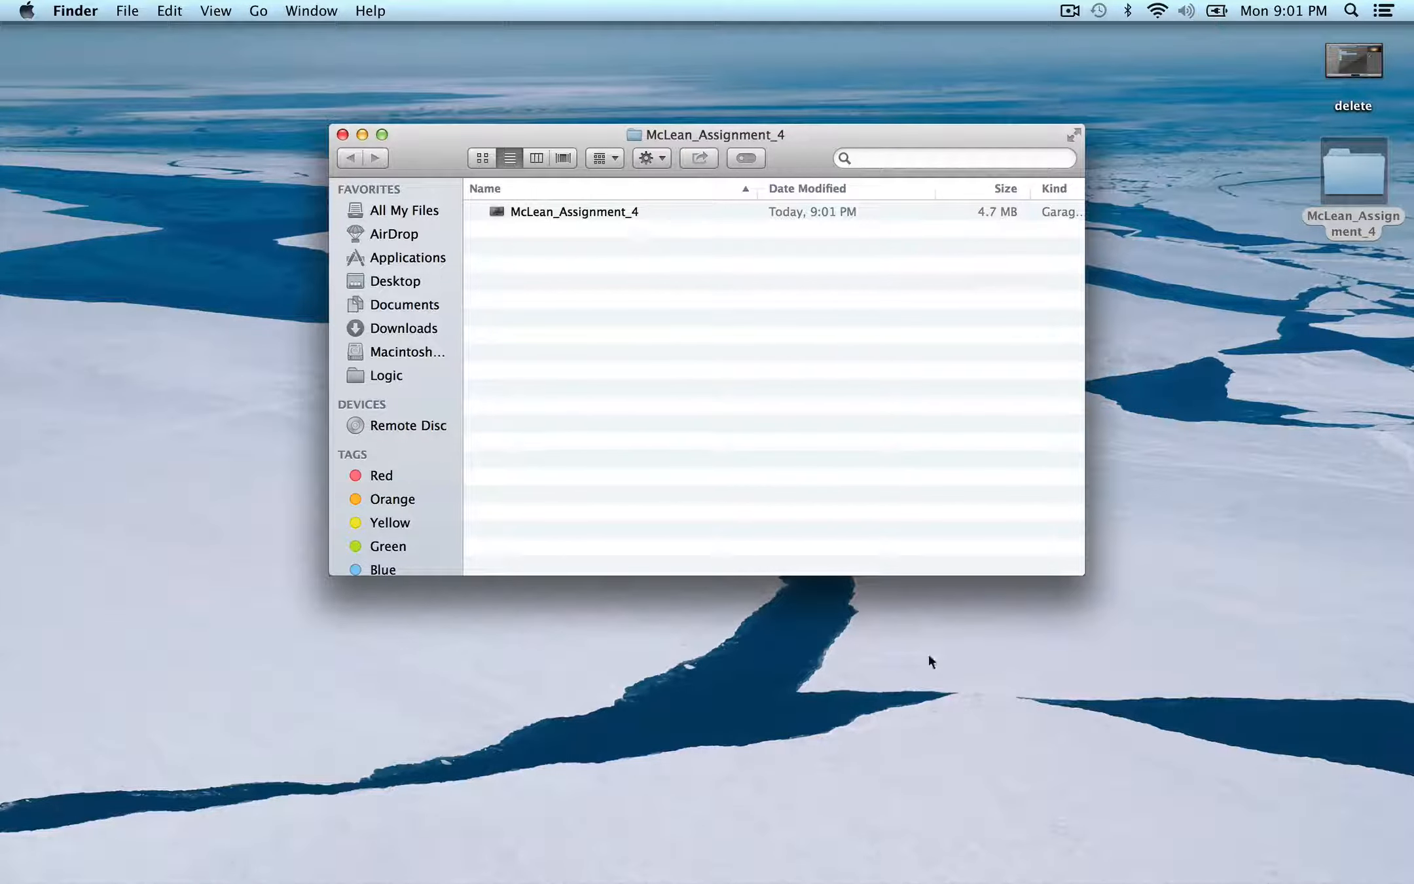
click(1293, 875)
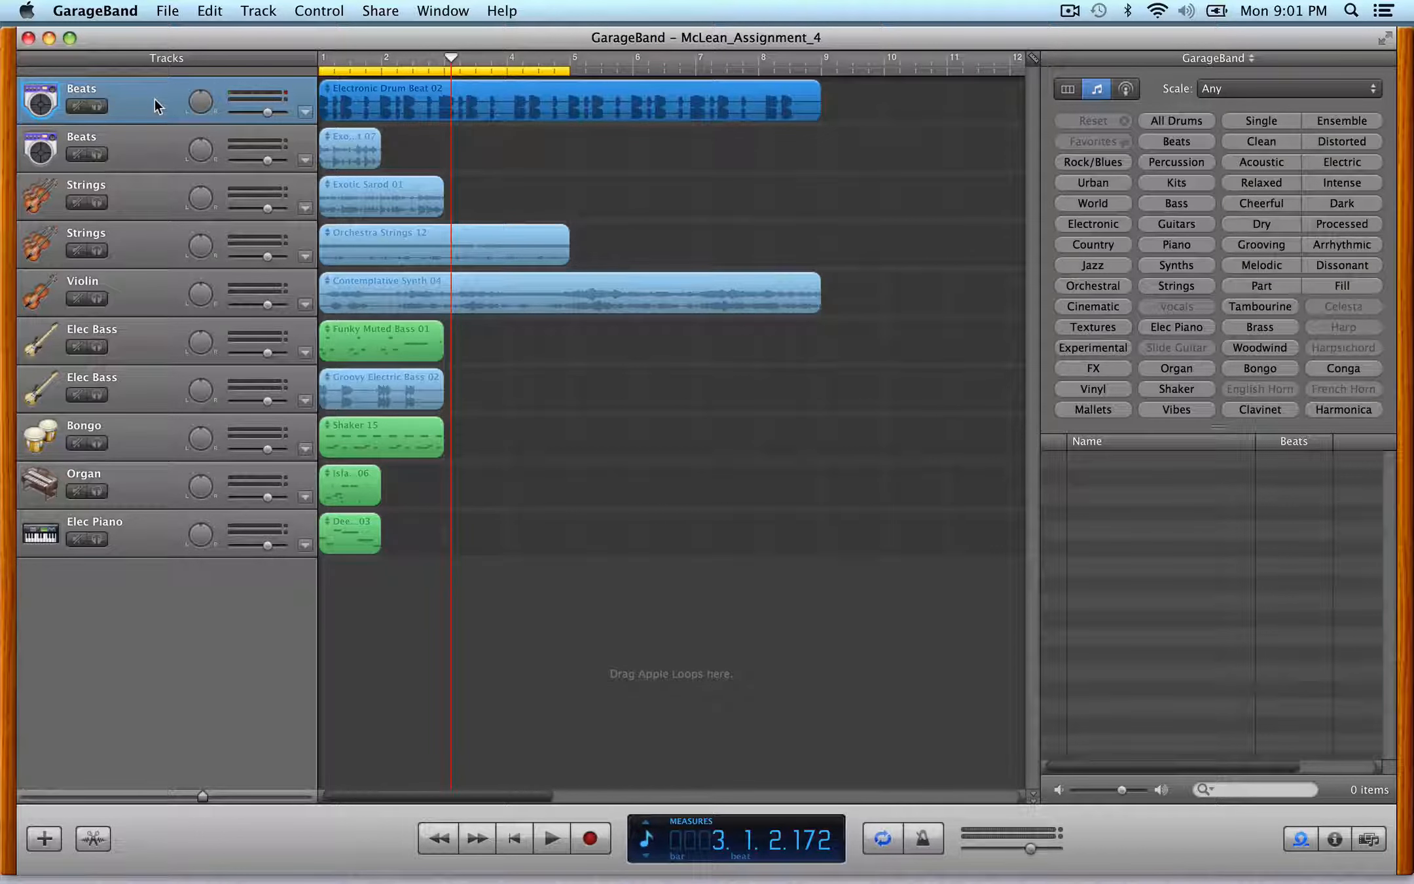
- Add an AUPeakLimiter effect to the master track's master effects and open then close its settings window
key(super+i)
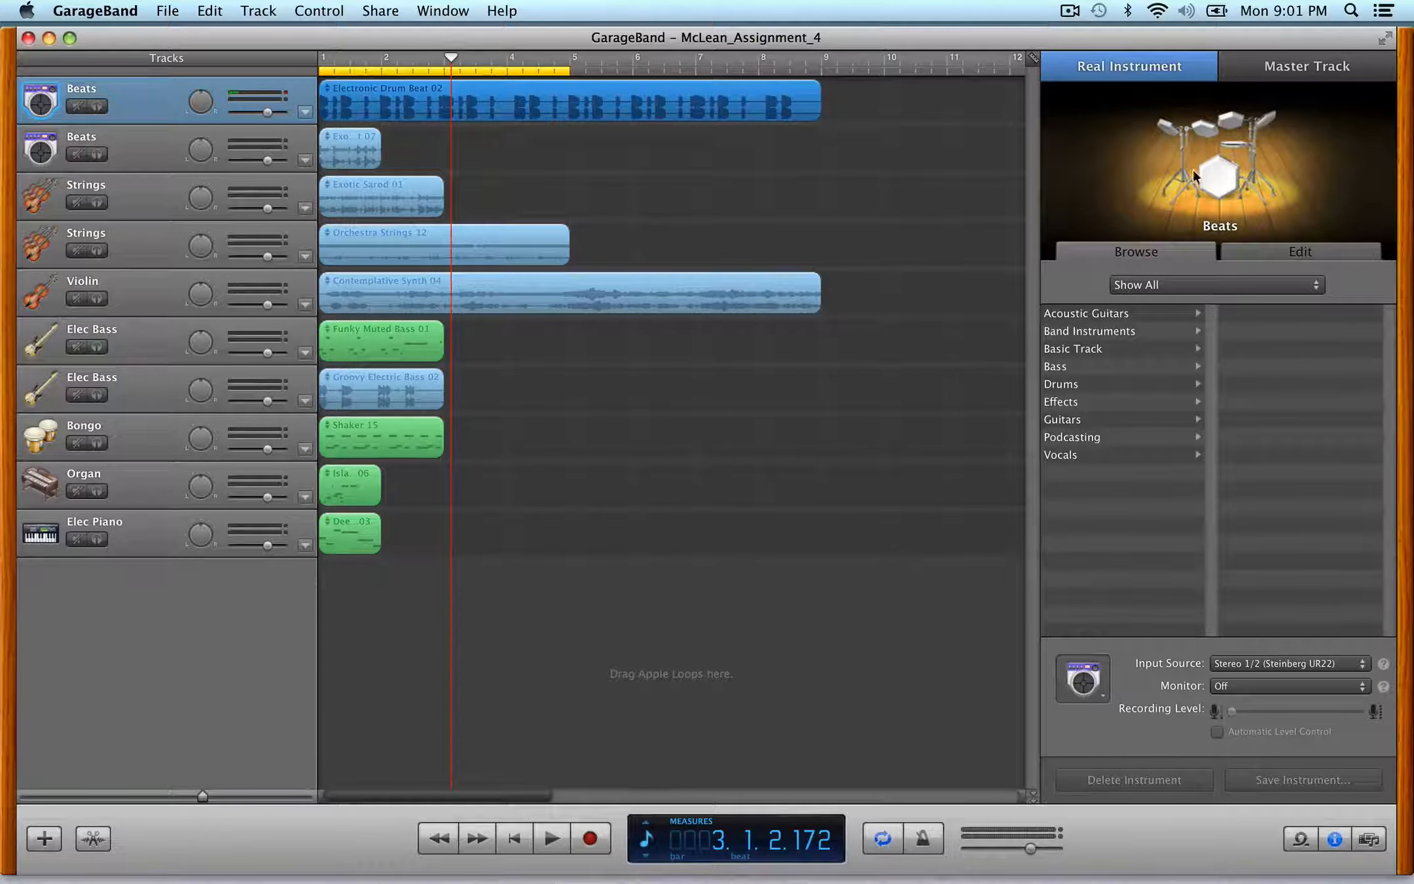
click(1292, 67)
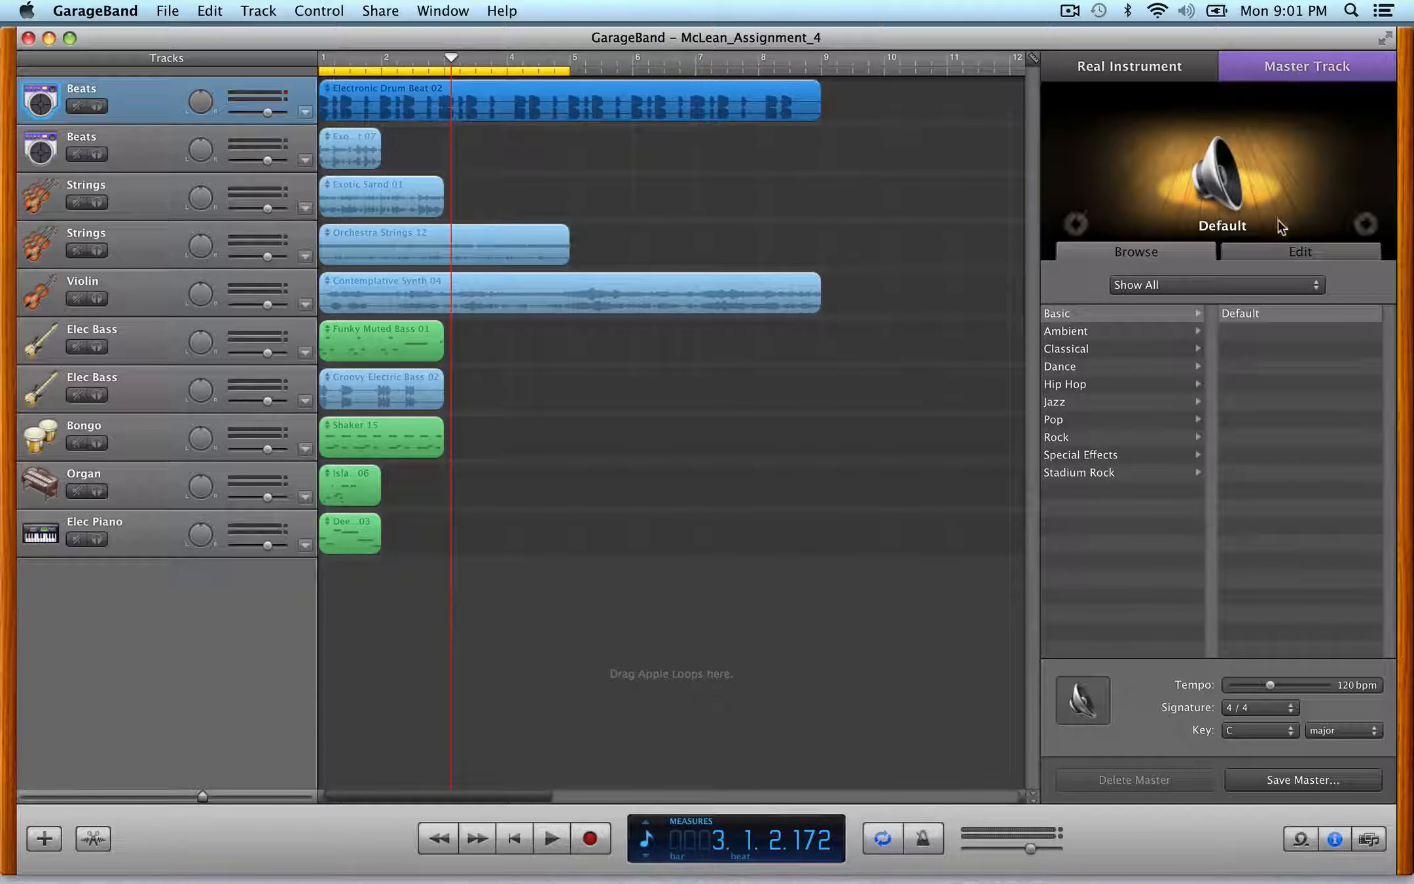
click(1286, 253)
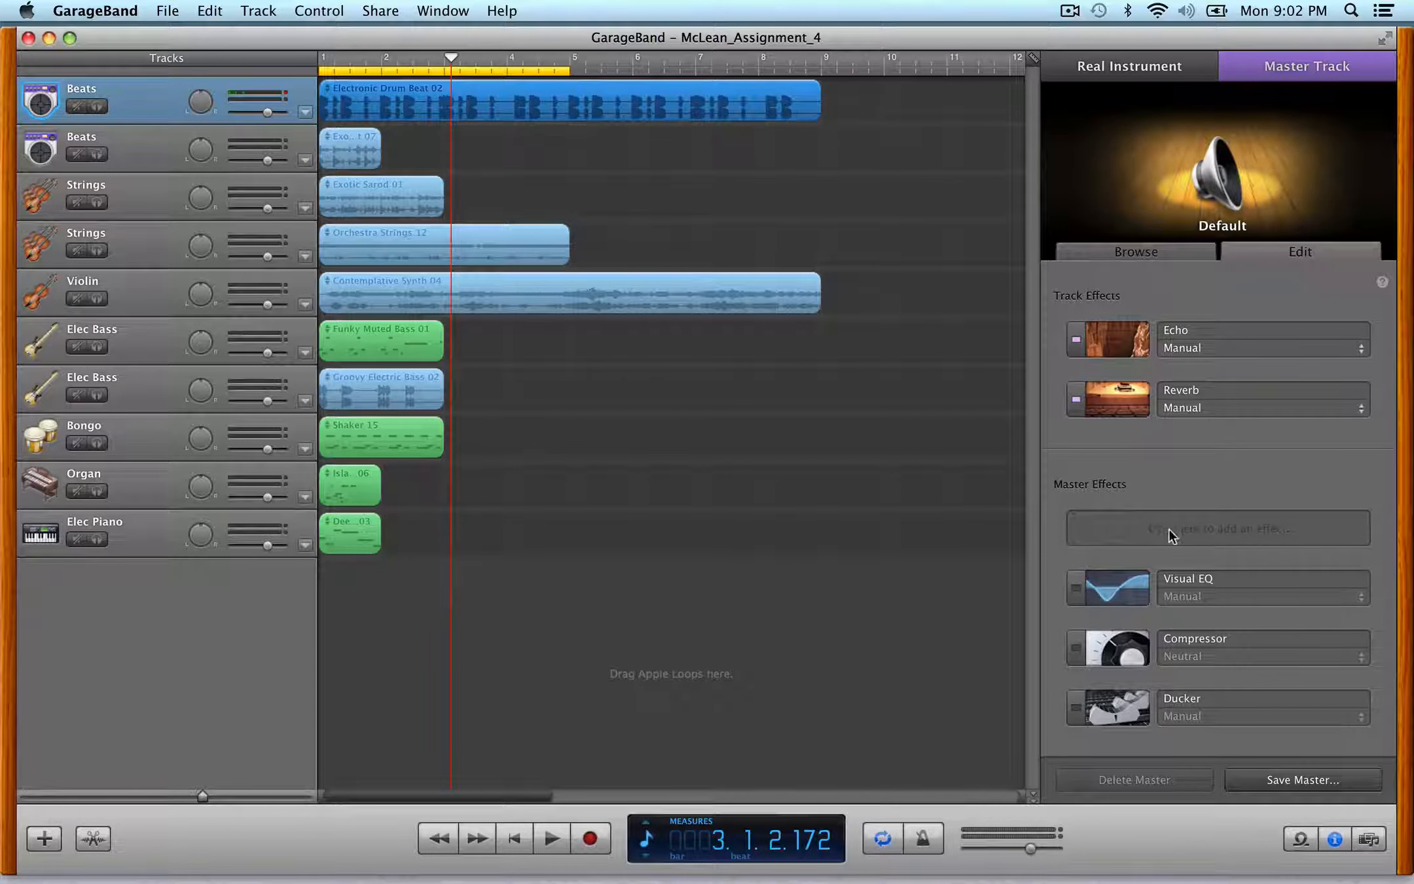
click(1169, 530)
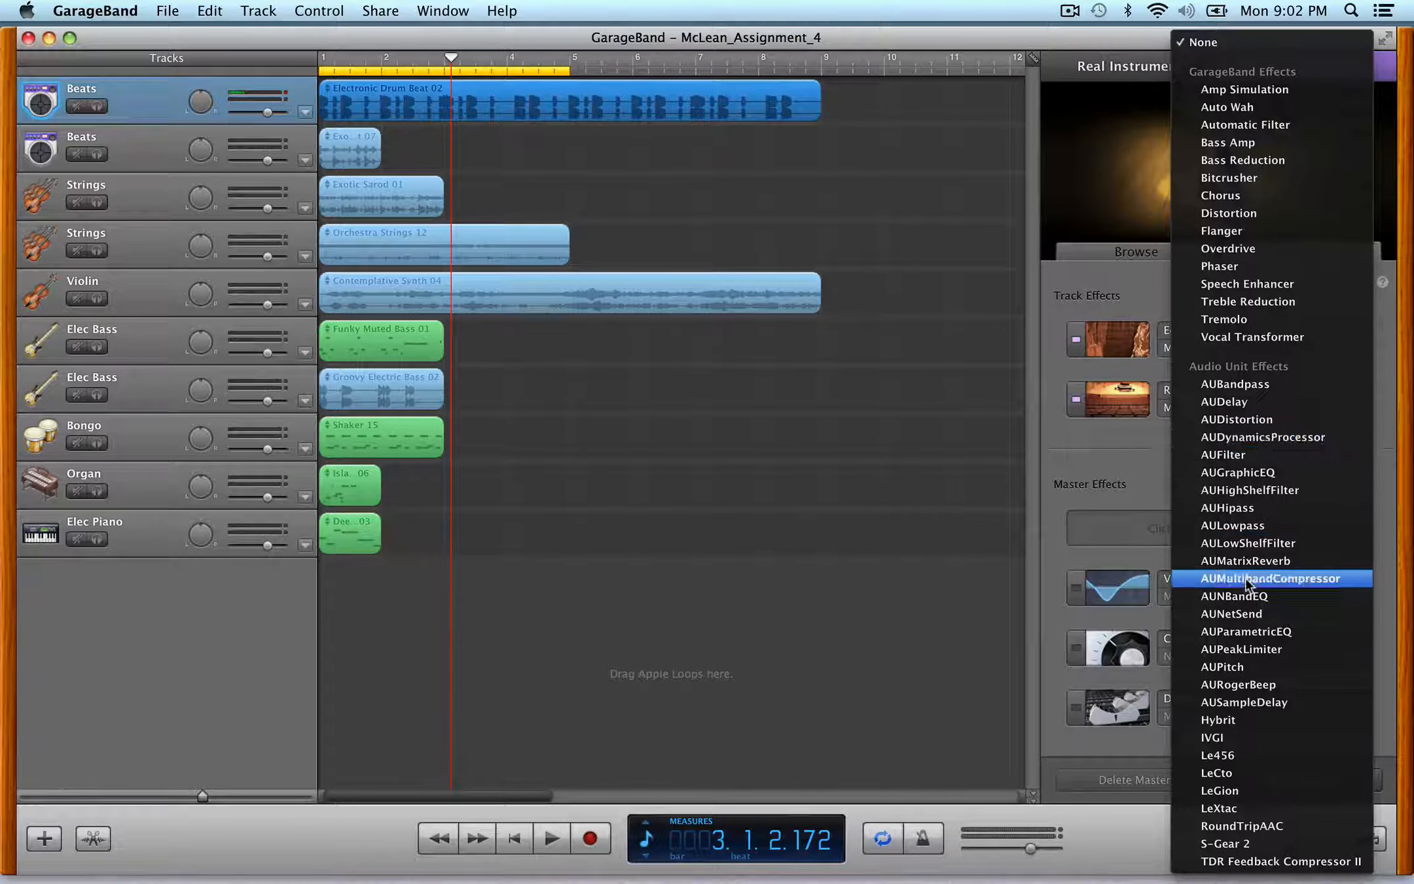
click(1250, 650)
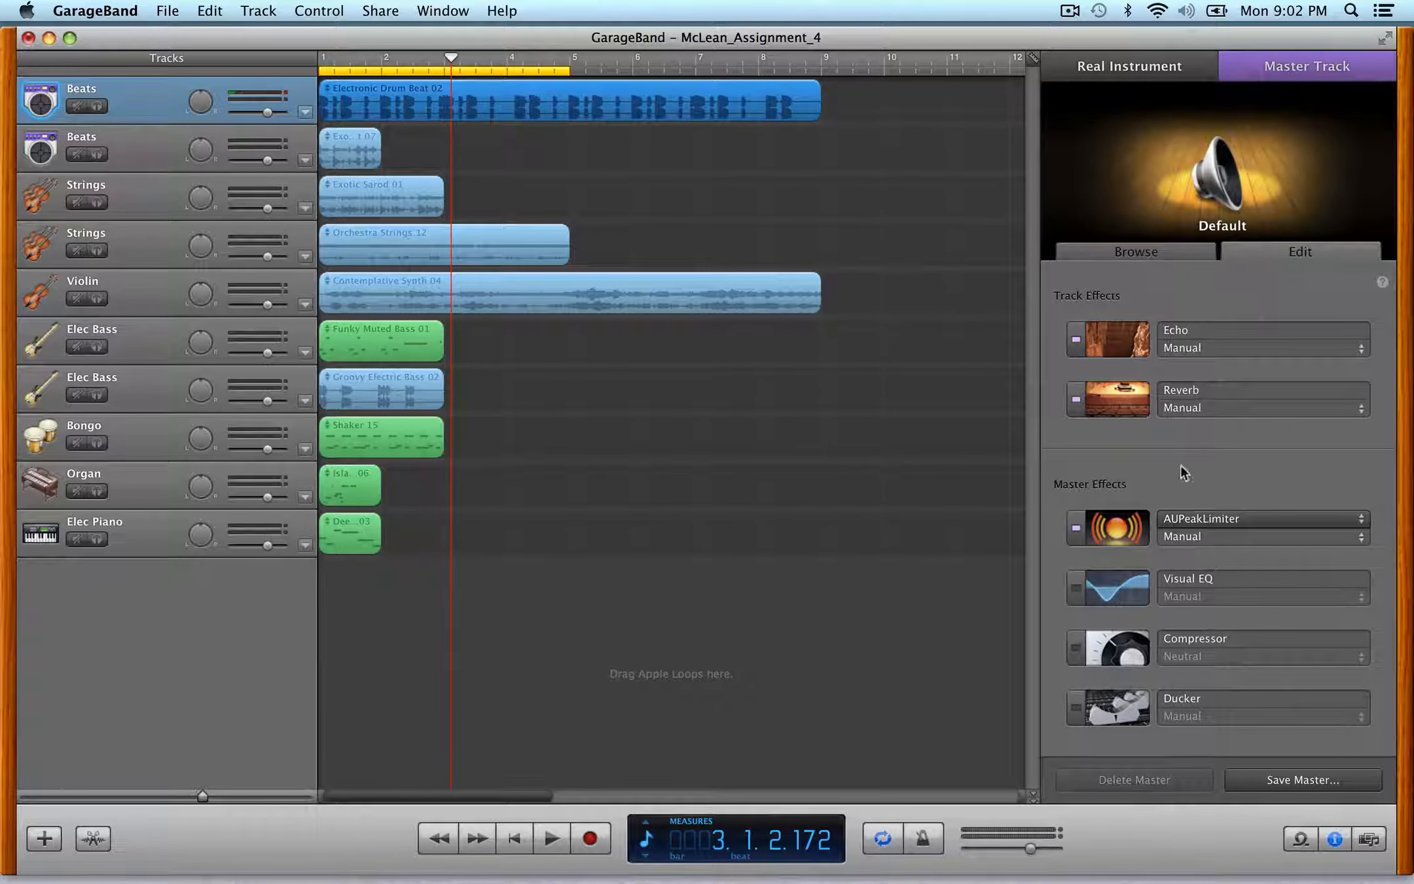
click(1136, 524)
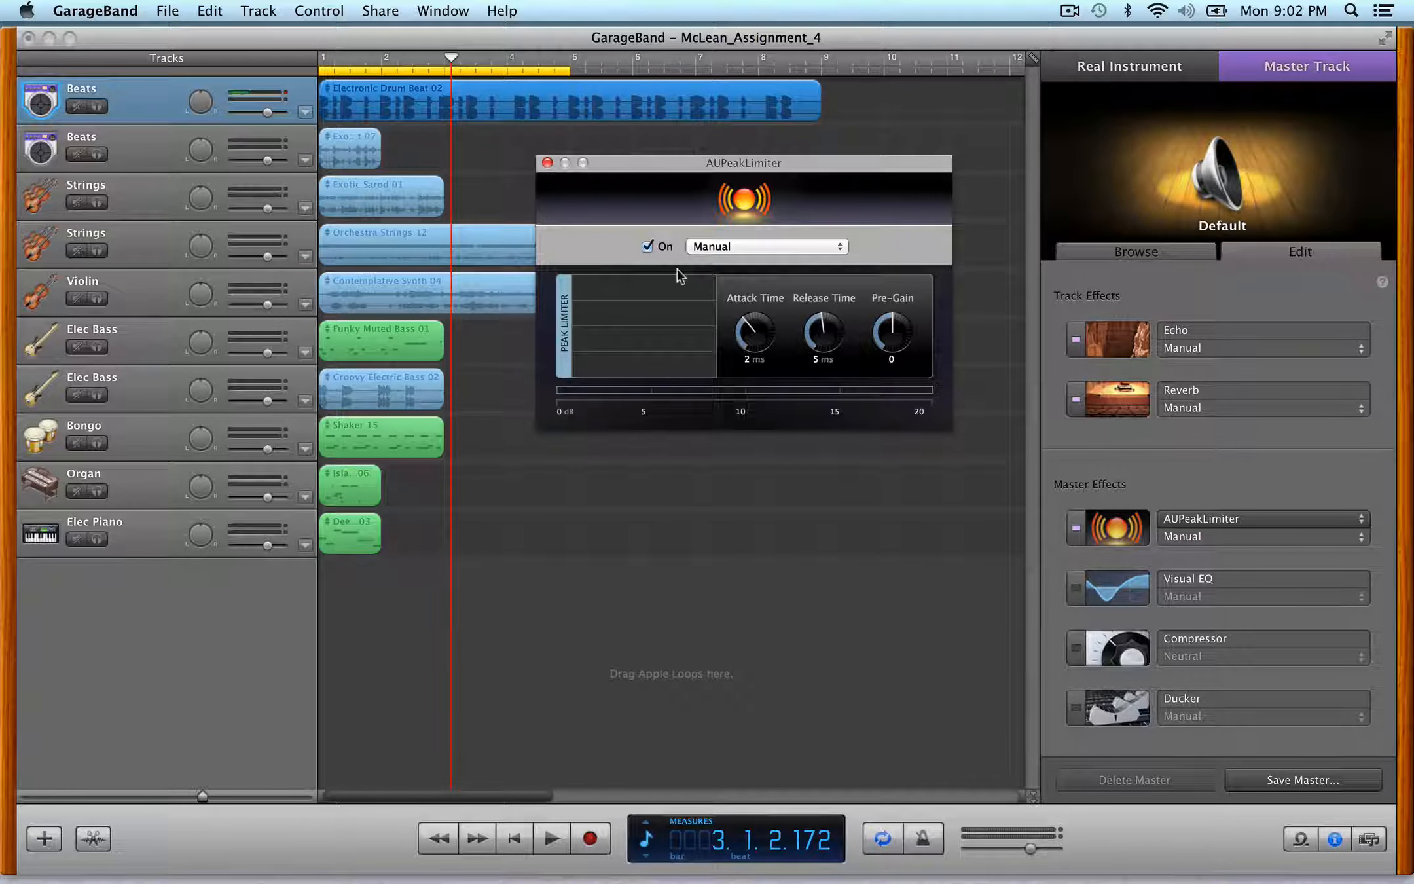
click(548, 163)
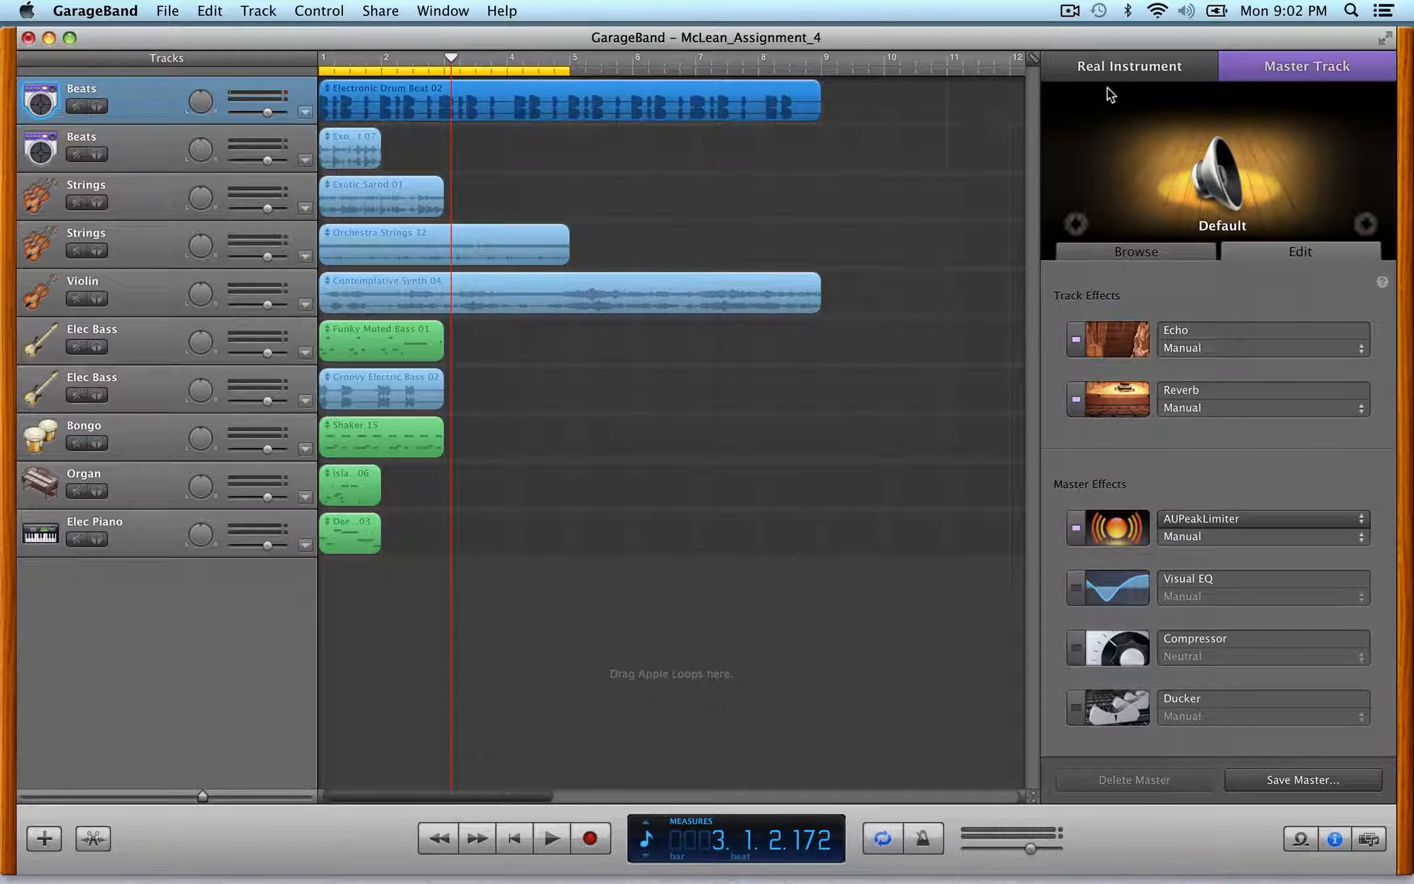
- Inspect the Beats track's effects and open then close its Compressor settings
click(1129, 68)
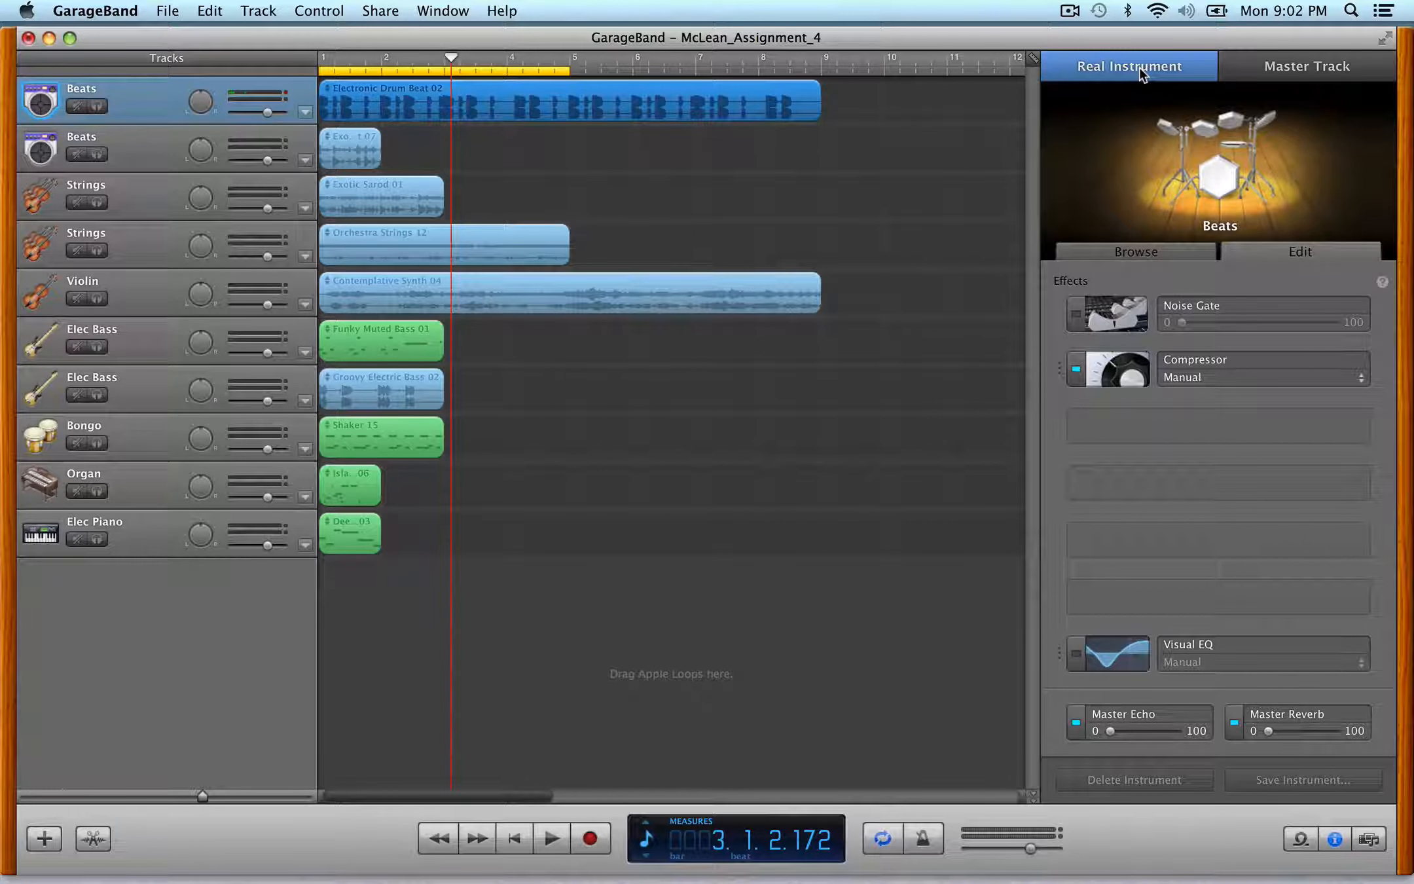
mouse_move(1121, 356)
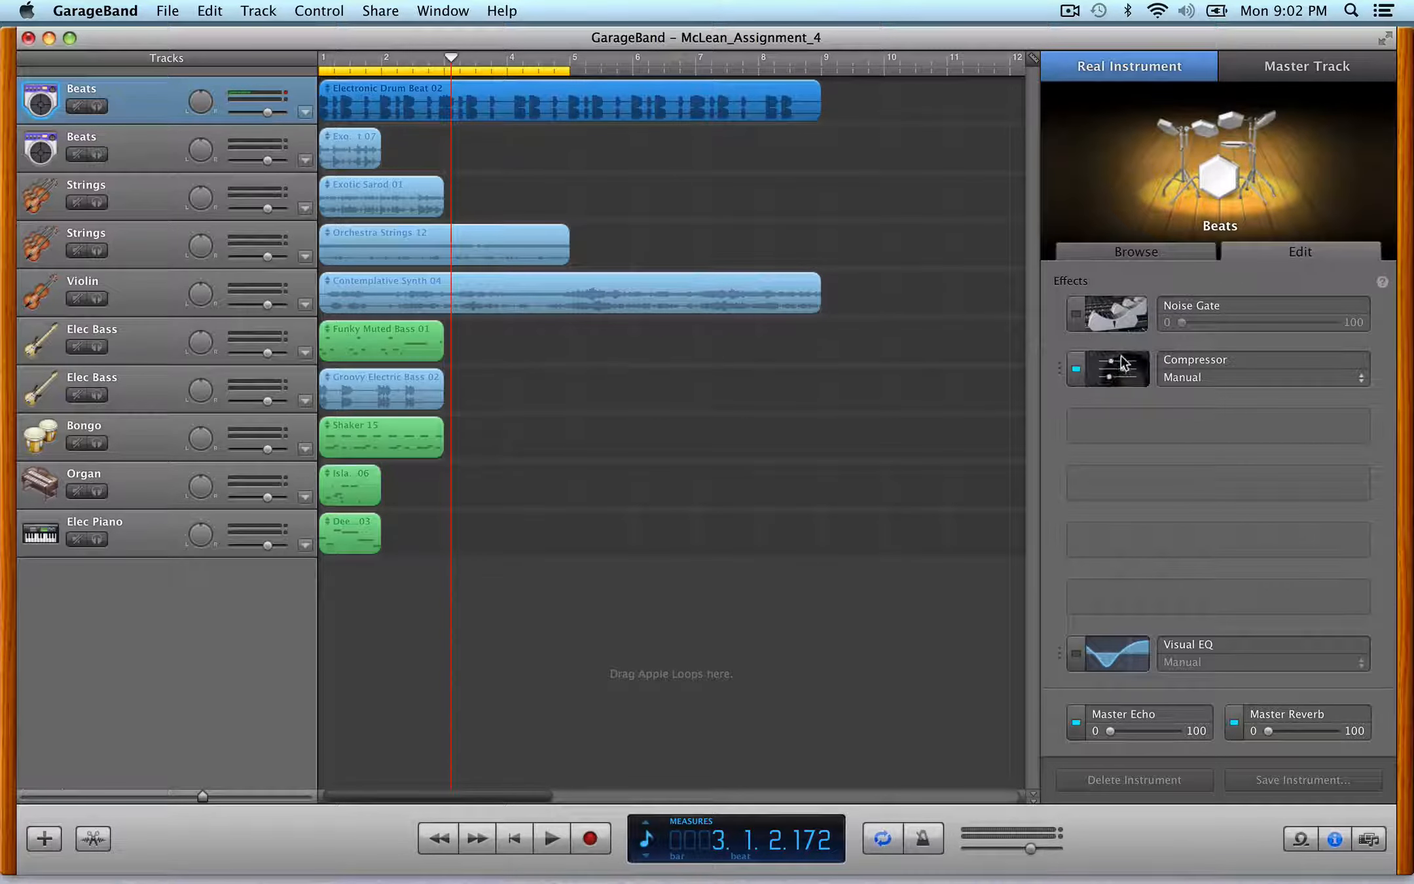
click(1136, 419)
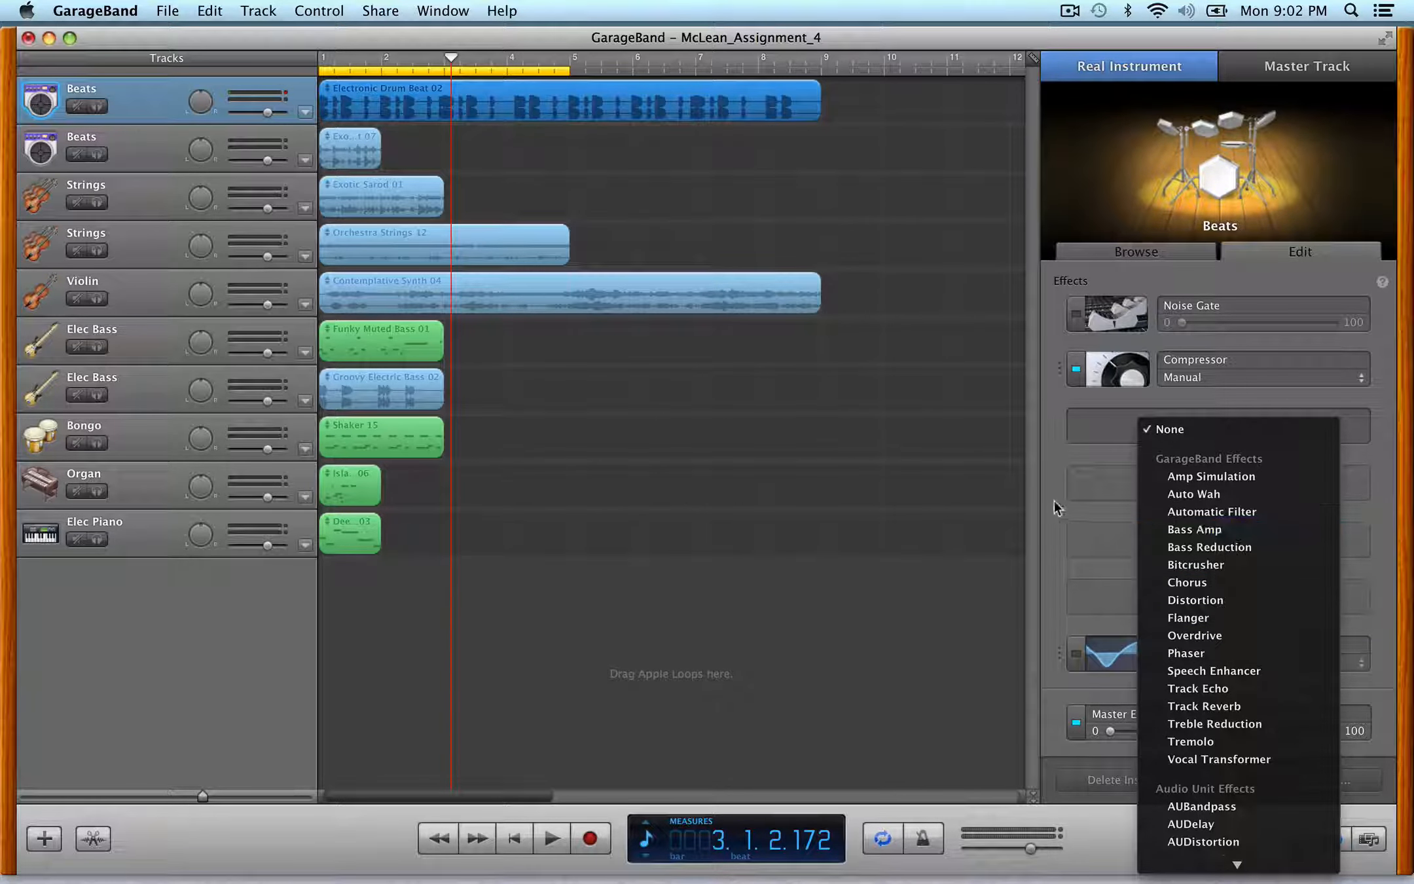
click(1108, 365)
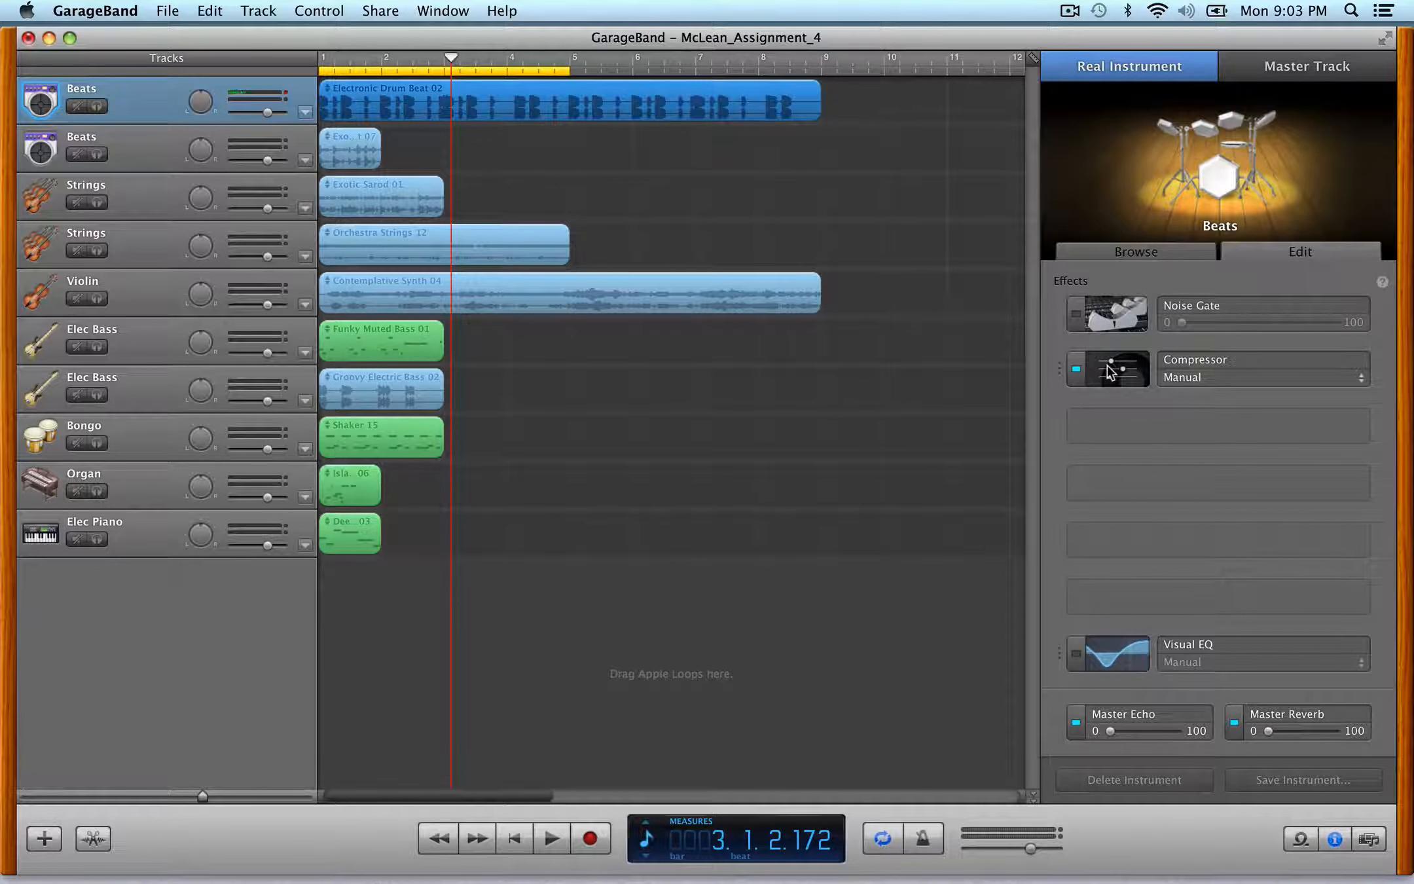
click(1109, 370)
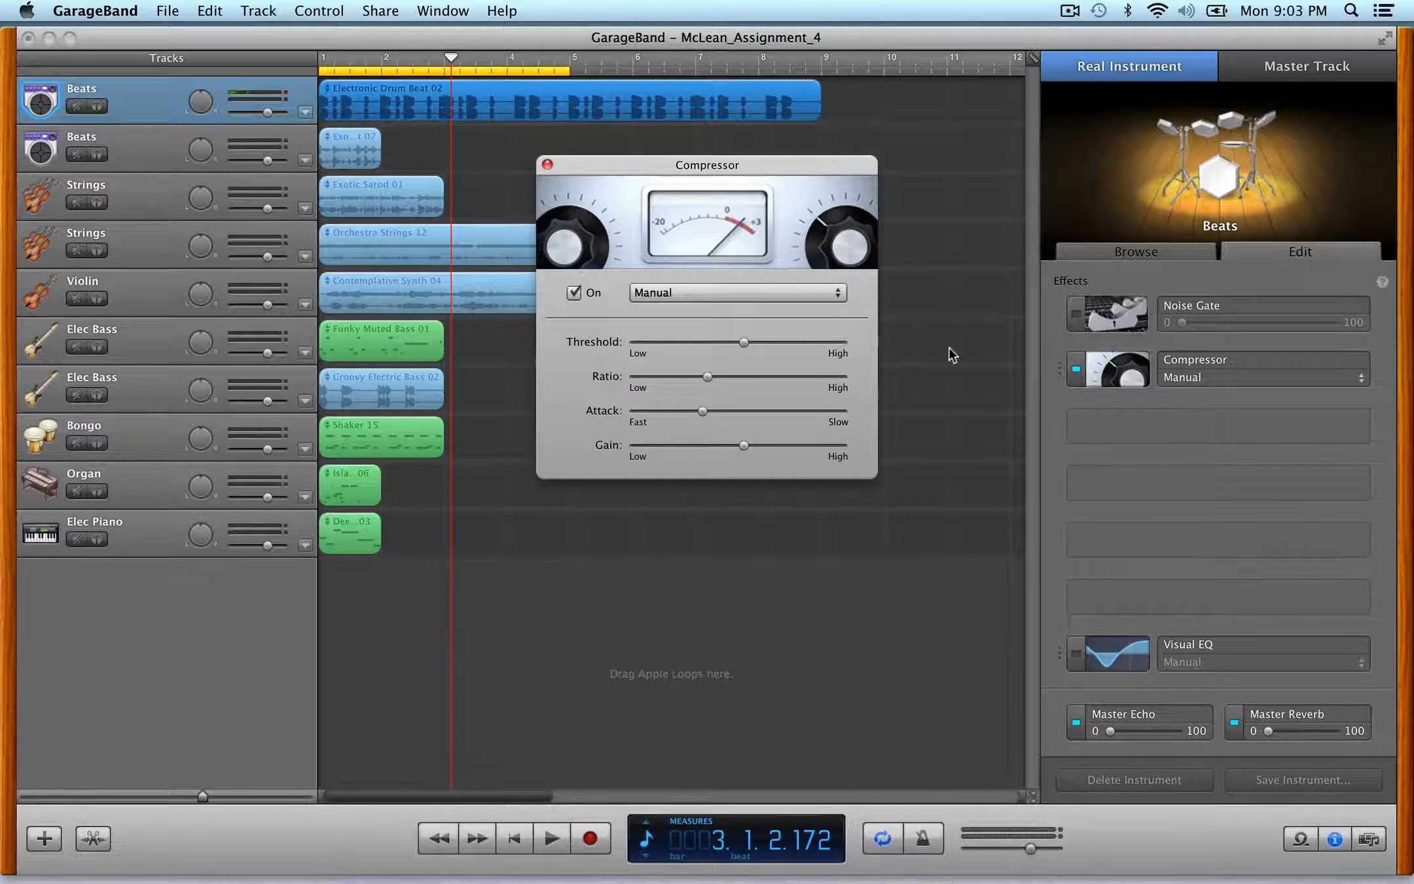
click(1076, 368)
click(547, 164)
- Play the arrangement from the beginning and stop playback
key(super+l)
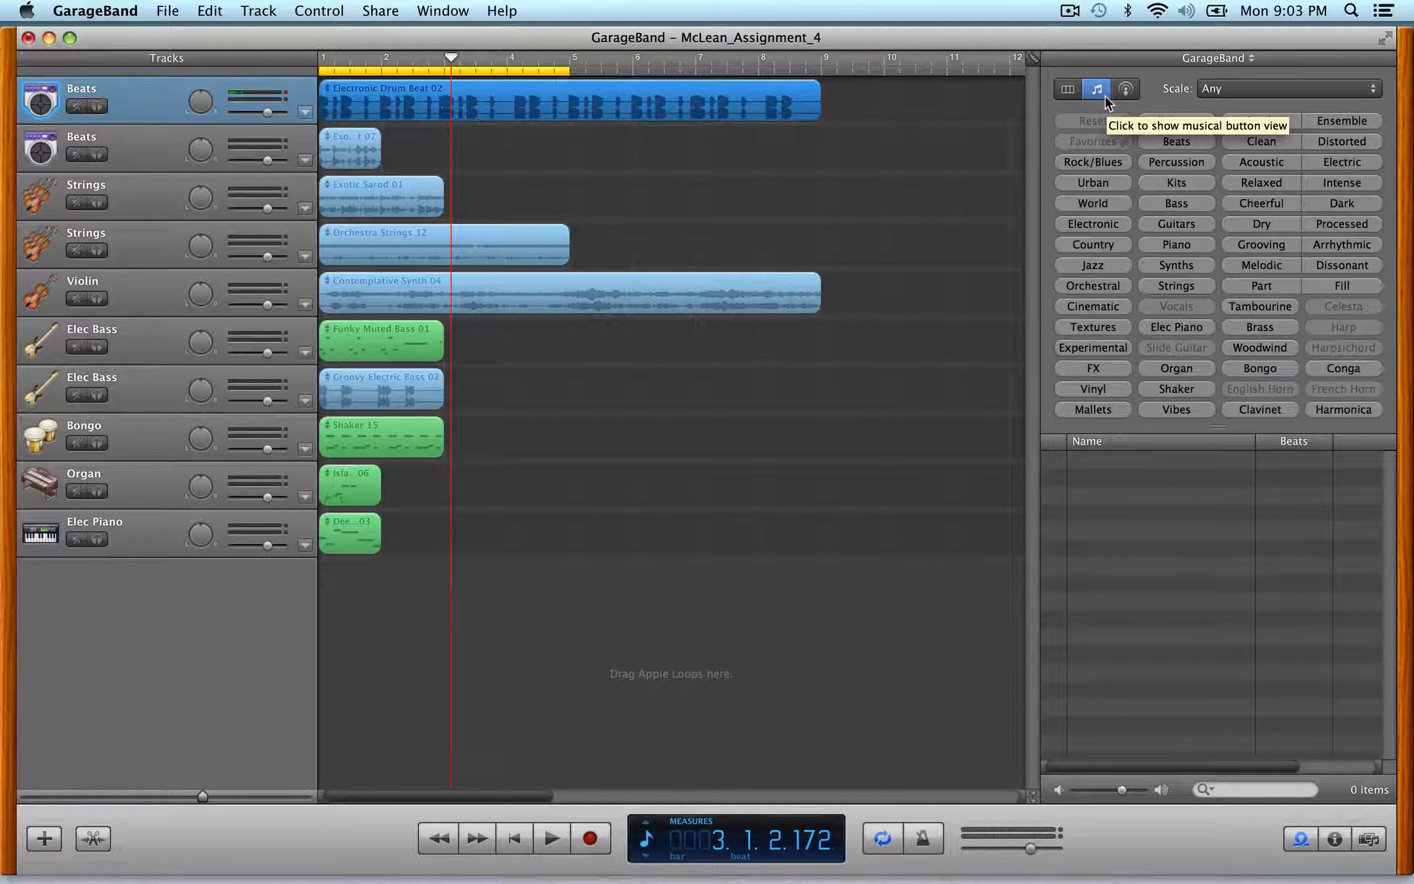
key(super+l)
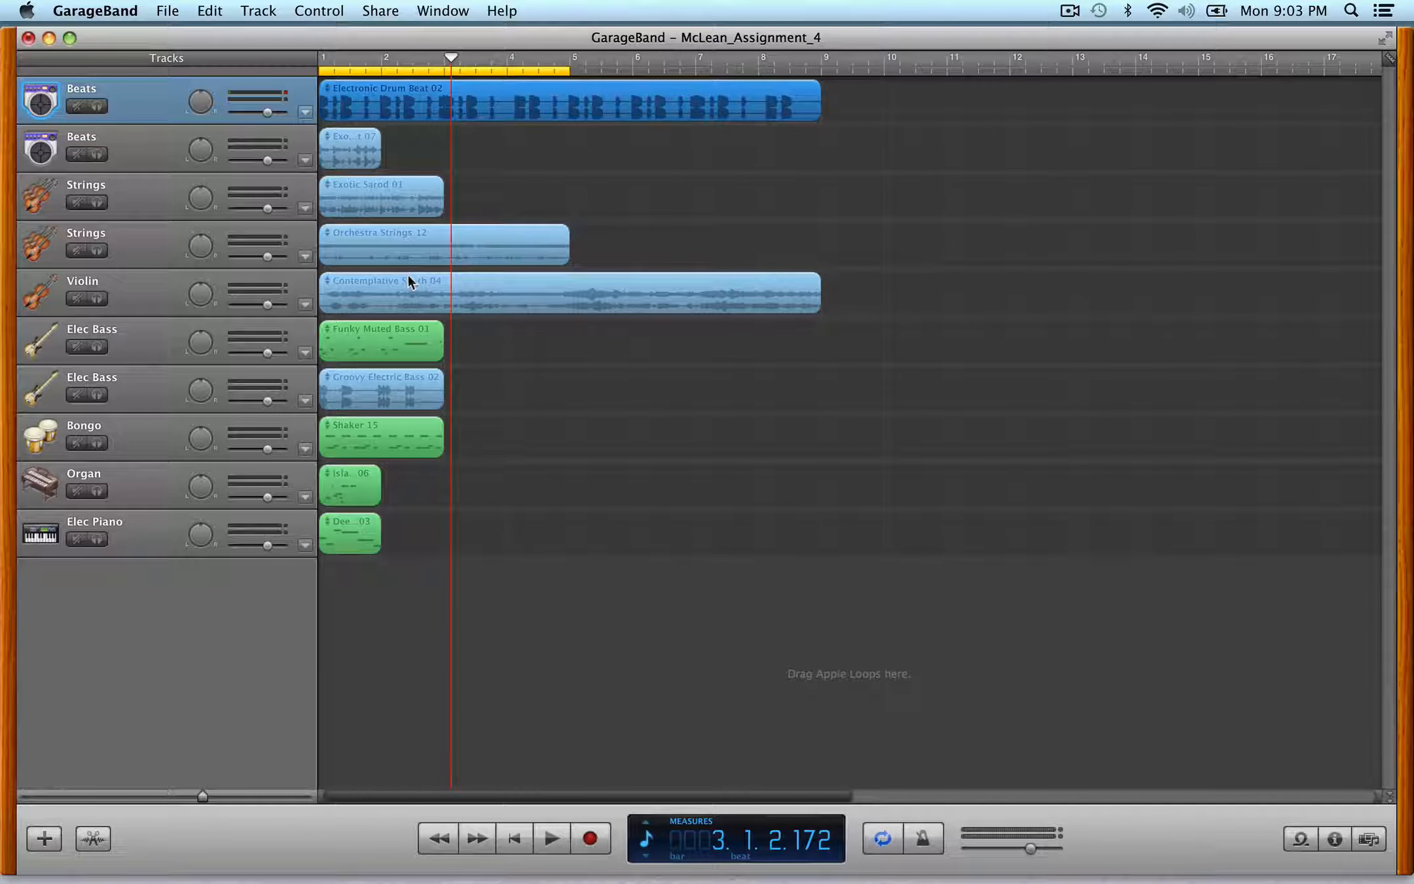
key(Return)
key(space)
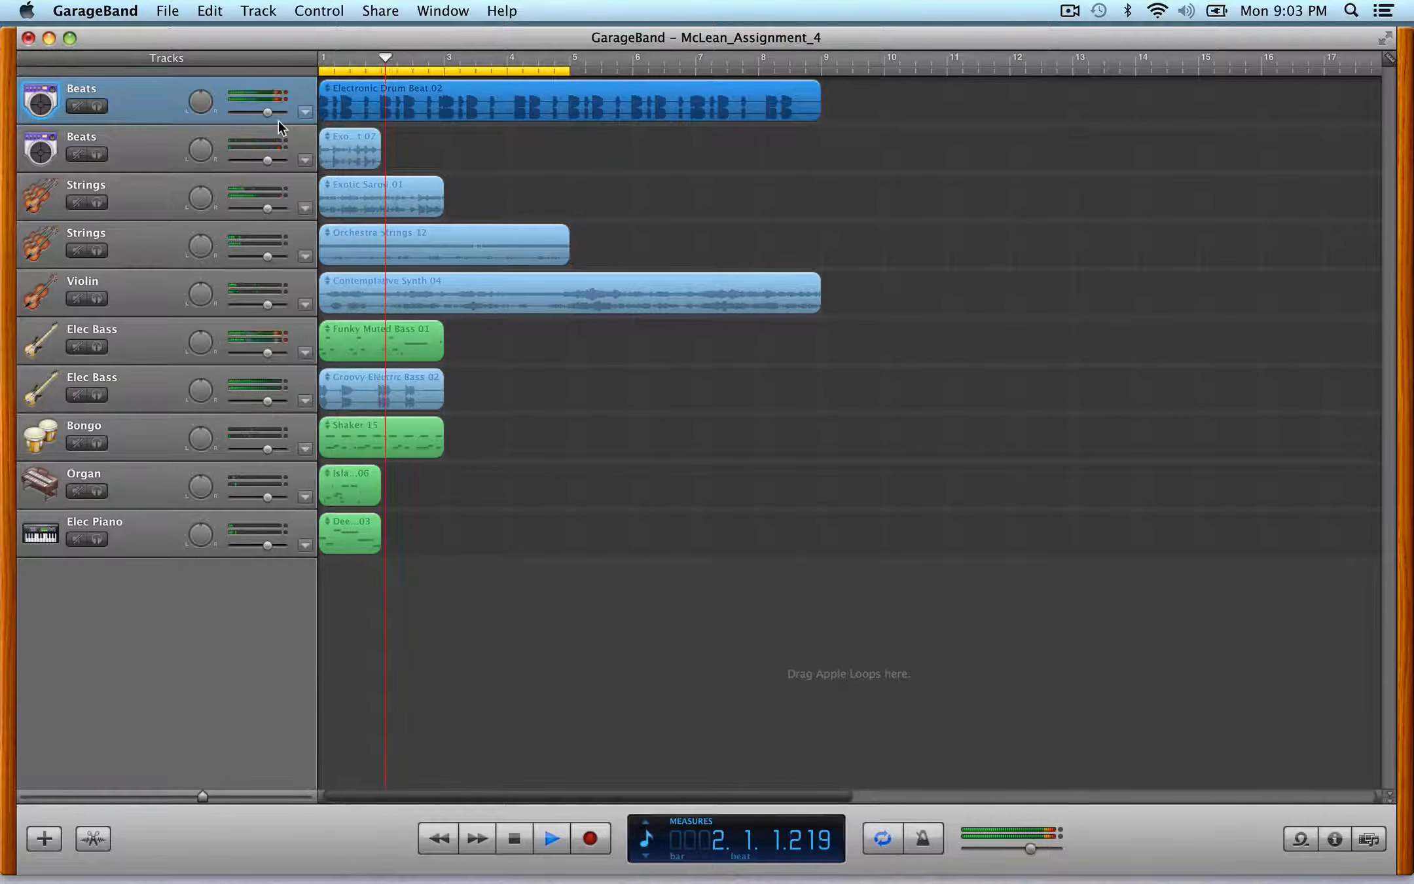
key(space)
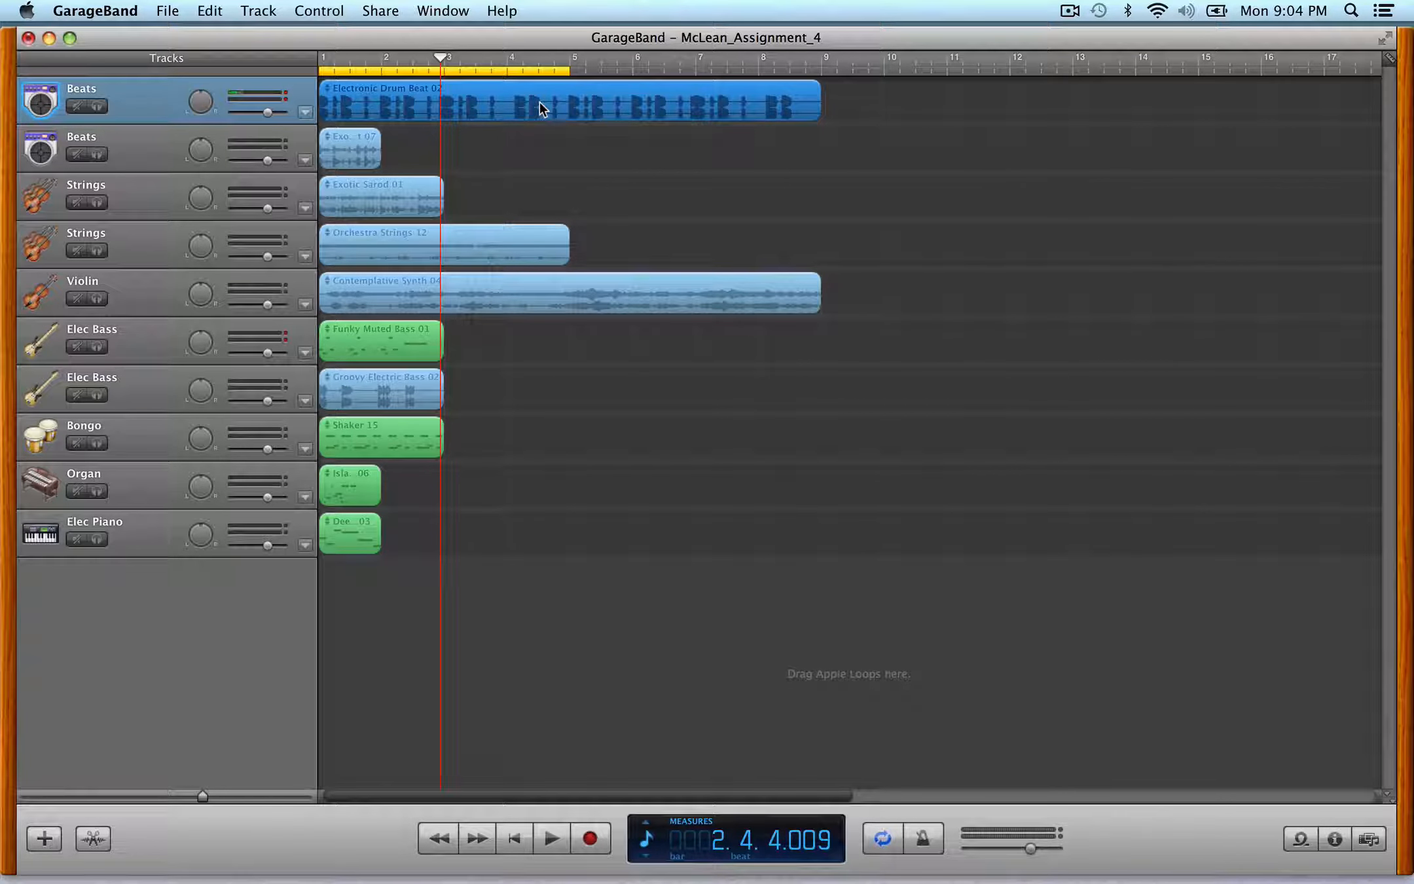
- Copy the Electronic Drum Beat 02 region so a second copy starts at bar 9 on the Beats track
drag(540, 102, 1041, 65)
scroll(963, 131, right, 1)
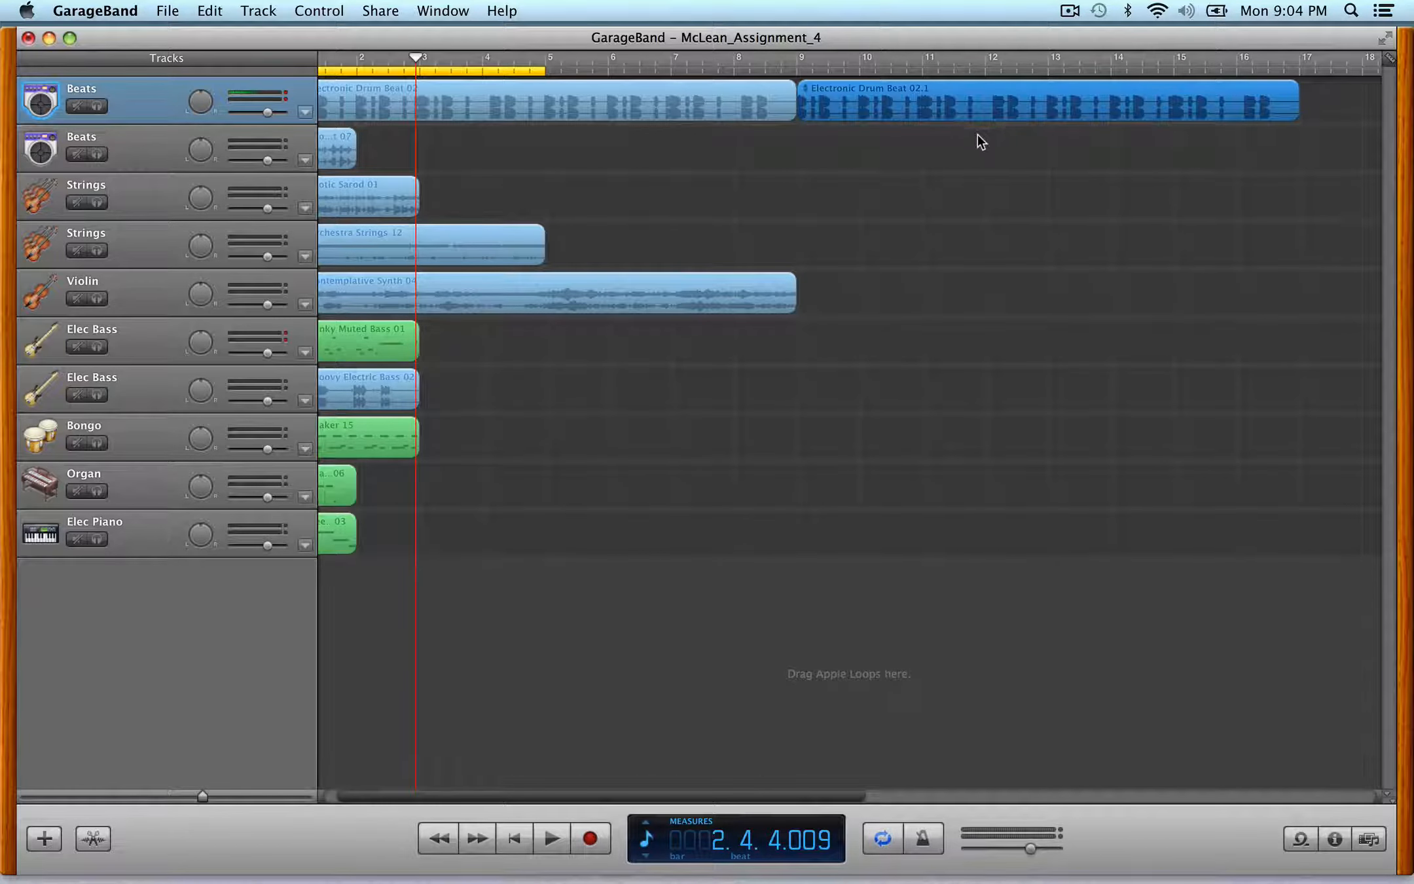
scroll(998, 148, right, 1)
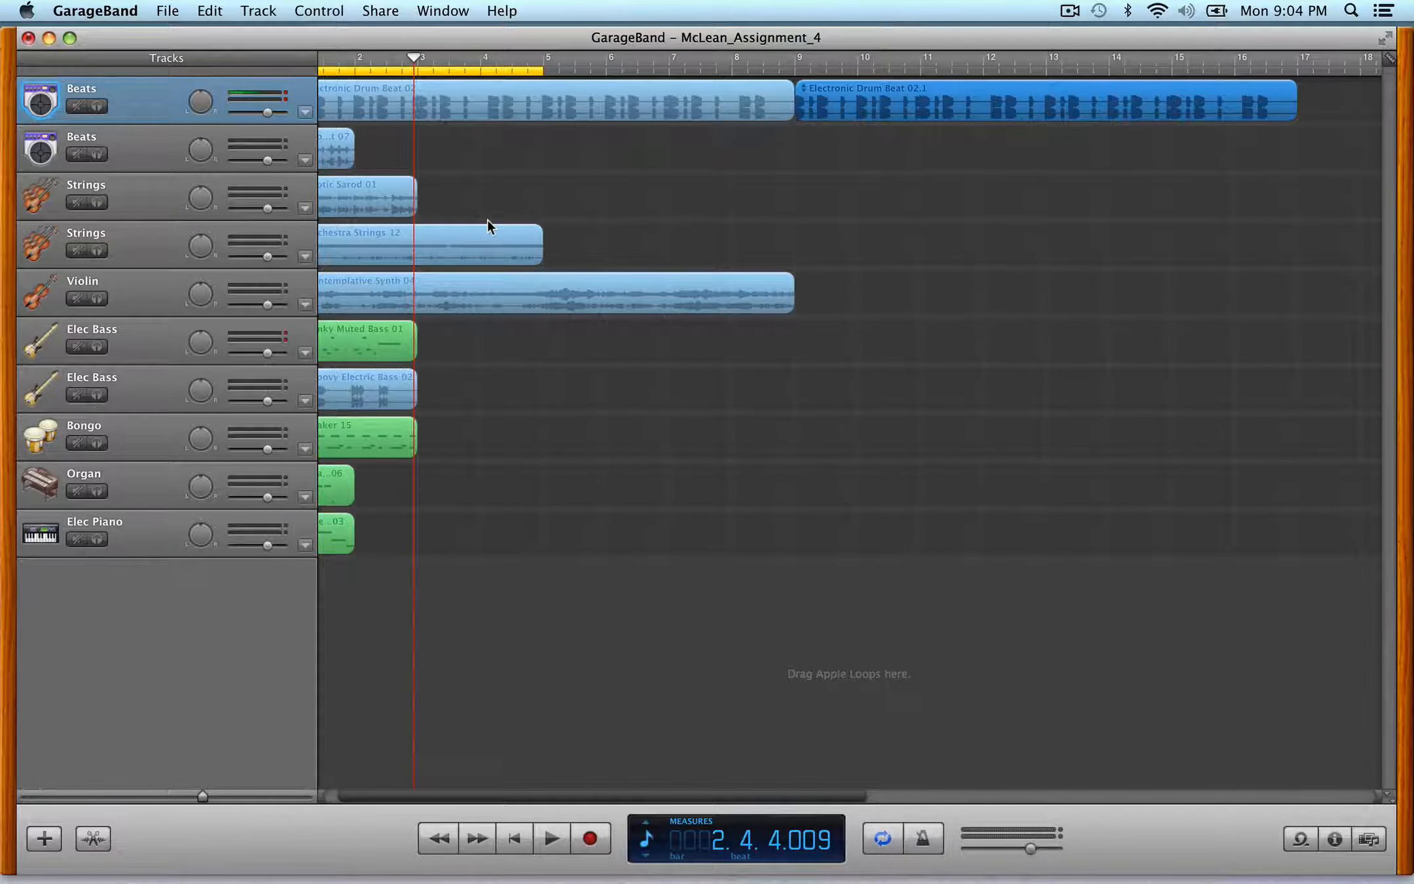
scroll(487, 220, left, 3)
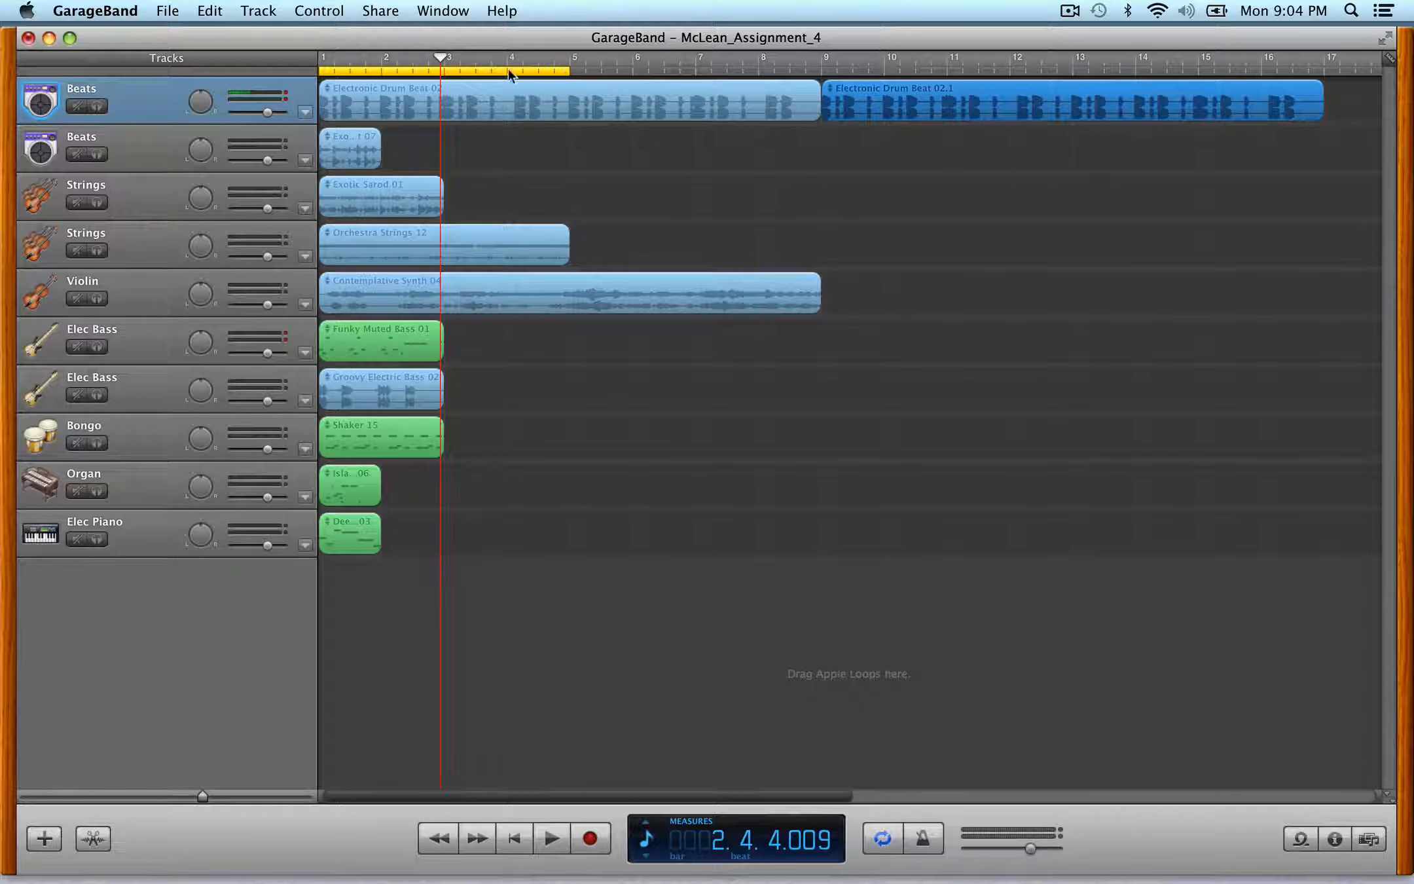
- Set the cycle region to span bars 9 to 17
drag(508, 68, 1008, 78)
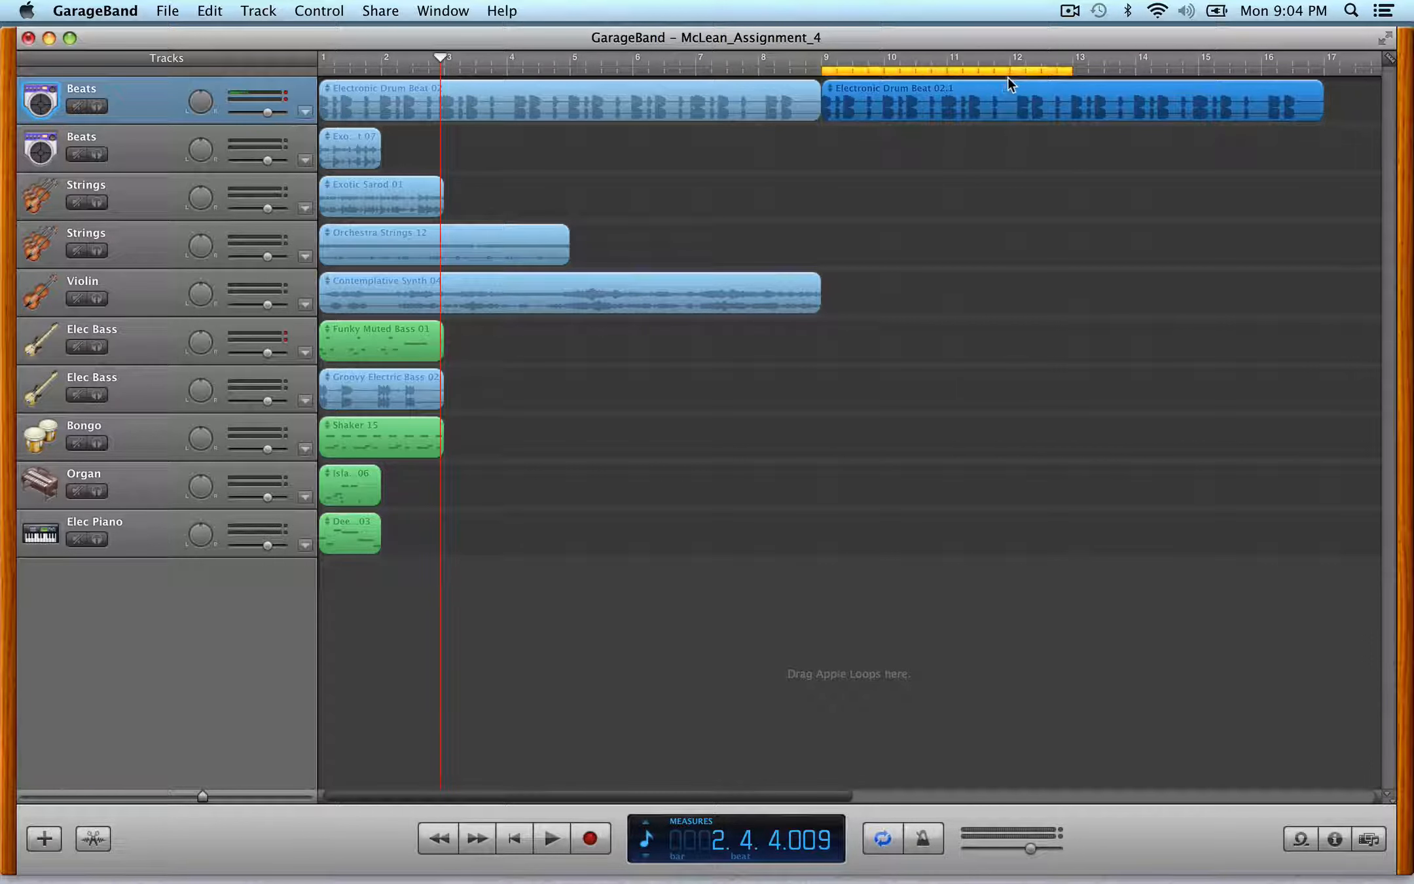
click(884, 841)
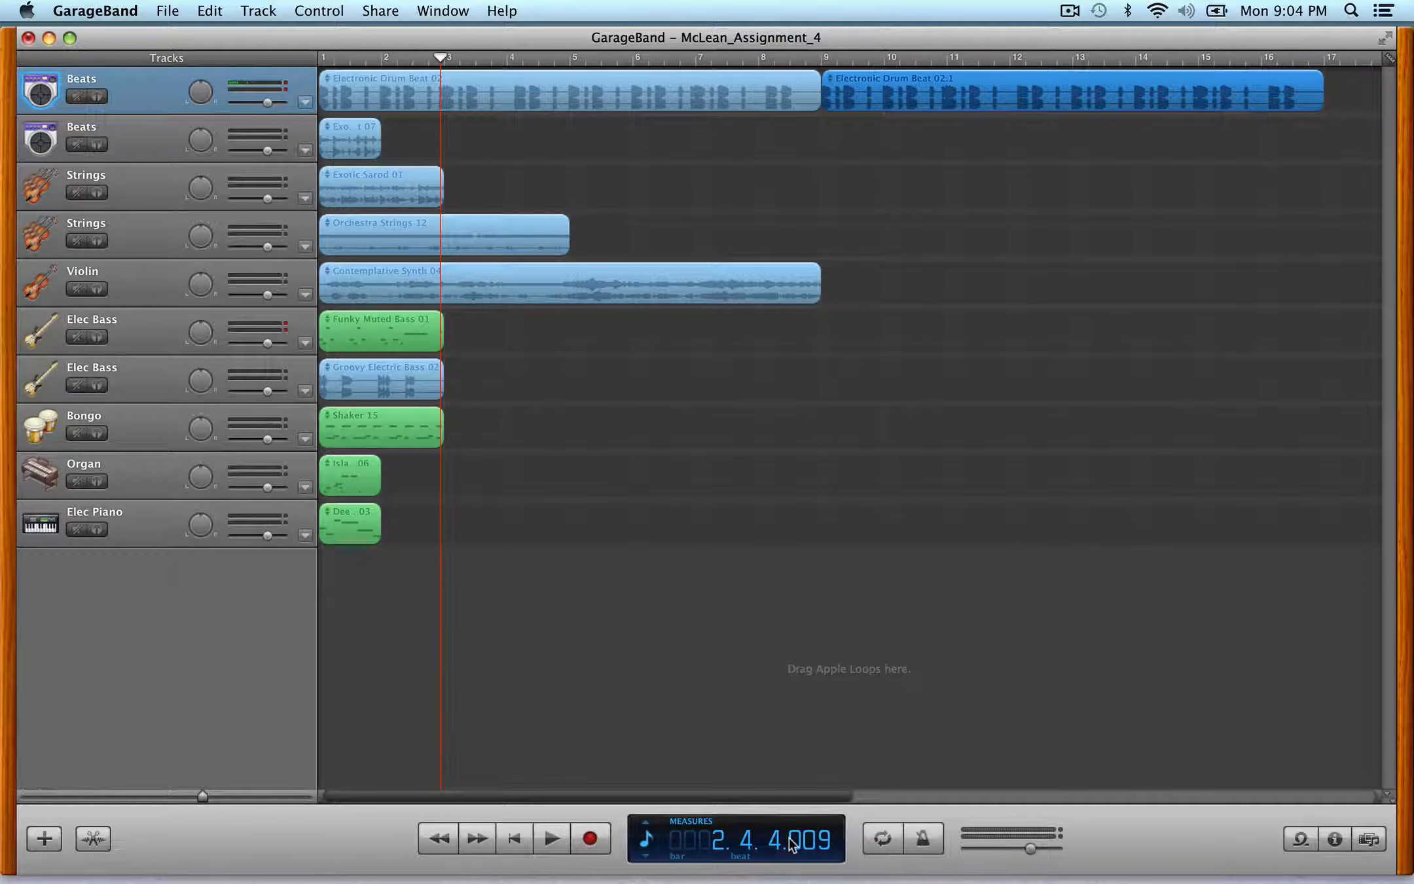
click(884, 843)
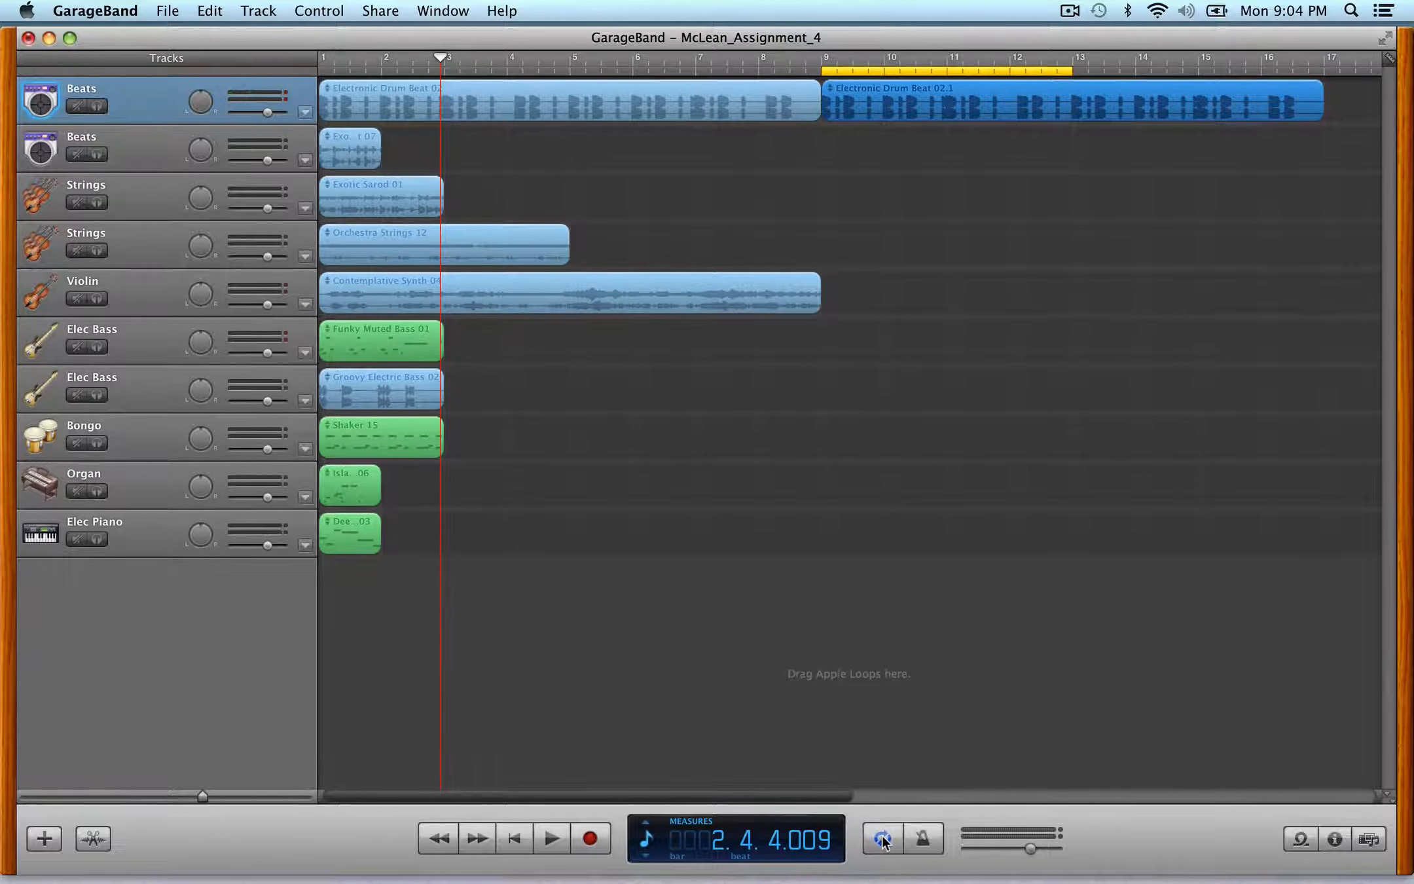
click(883, 841)
click(882, 842)
click(931, 837)
click(932, 839)
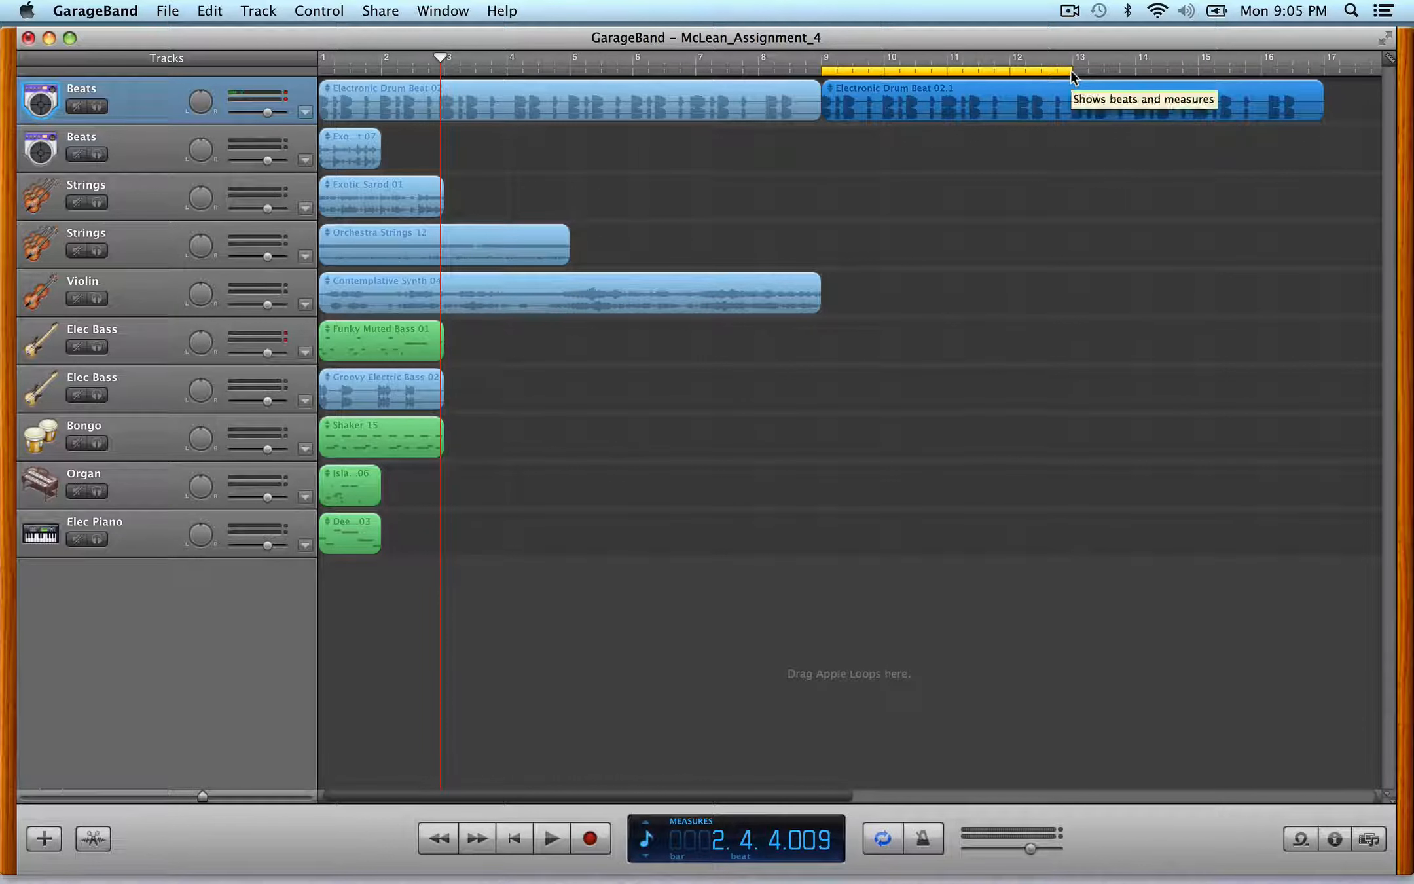
drag(1070, 71, 1324, 88)
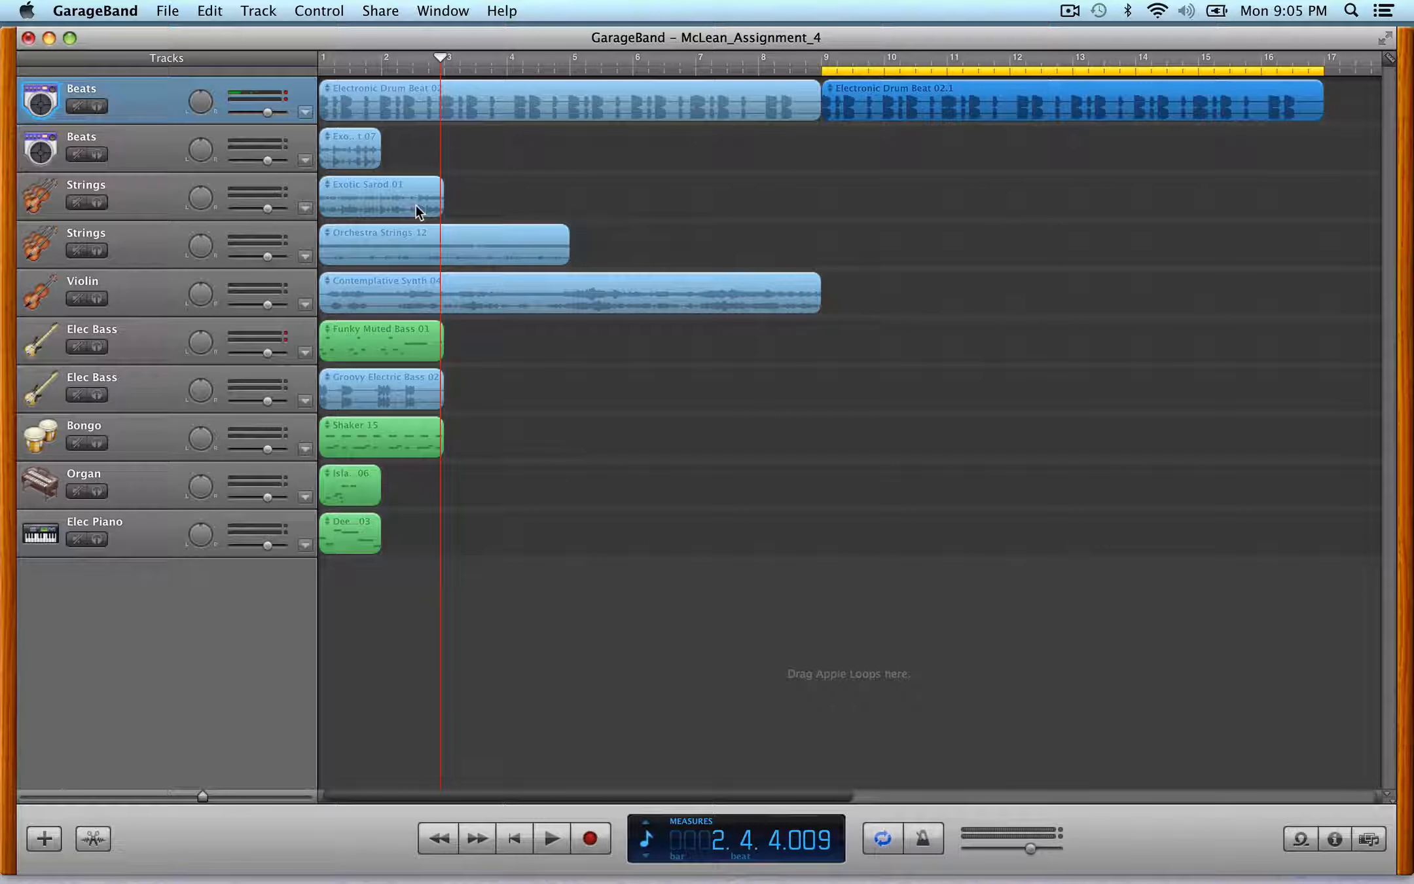
- Move the Exotic Beat region on the second Beats track to bar 9, play it, and loop it to extend it
click(347, 148)
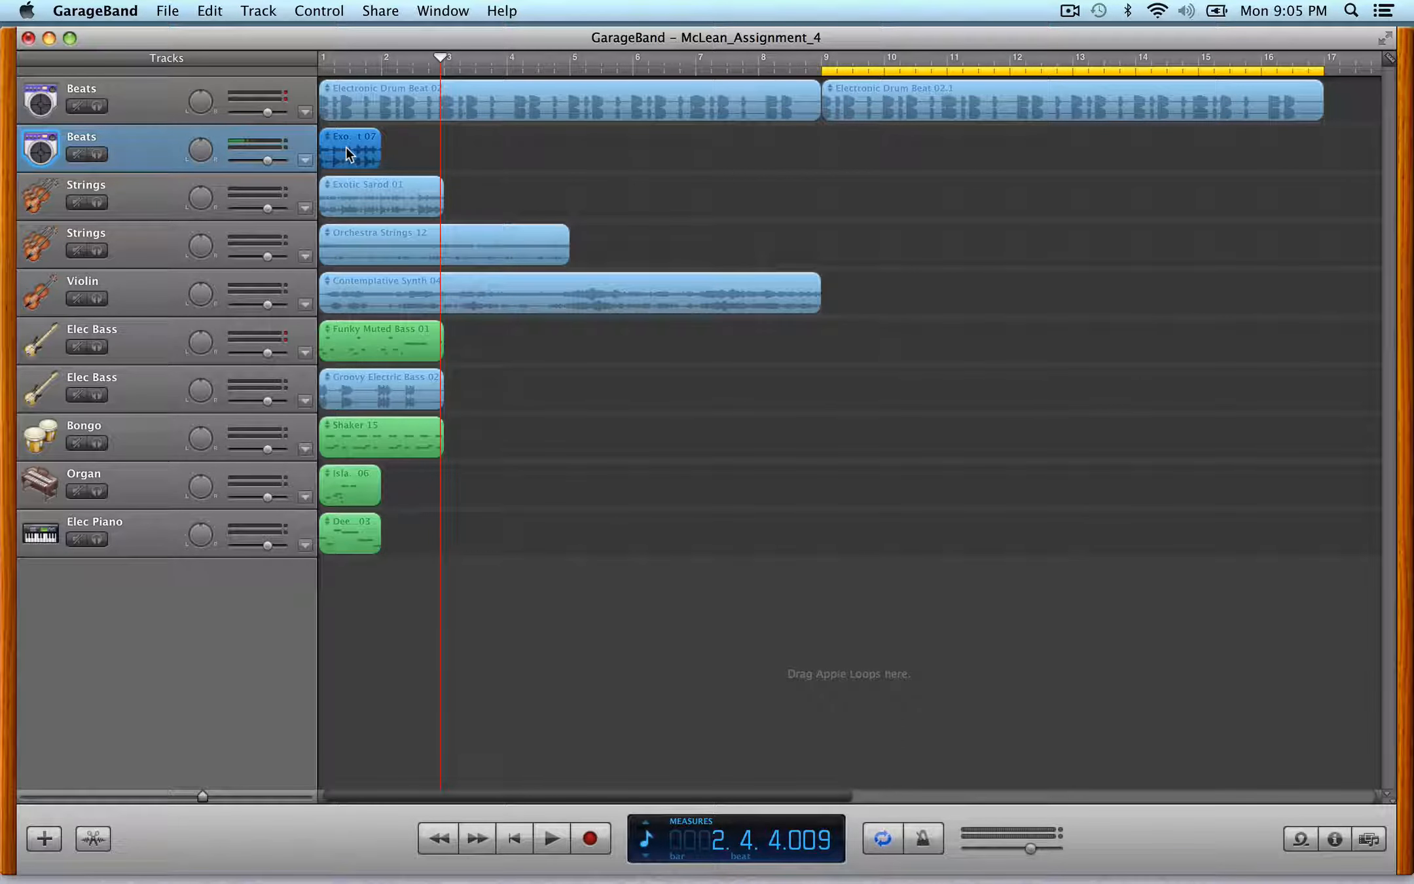
drag(346, 147, 837, 125)
key(space)
key(space)
drag(202, 796, 231, 796)
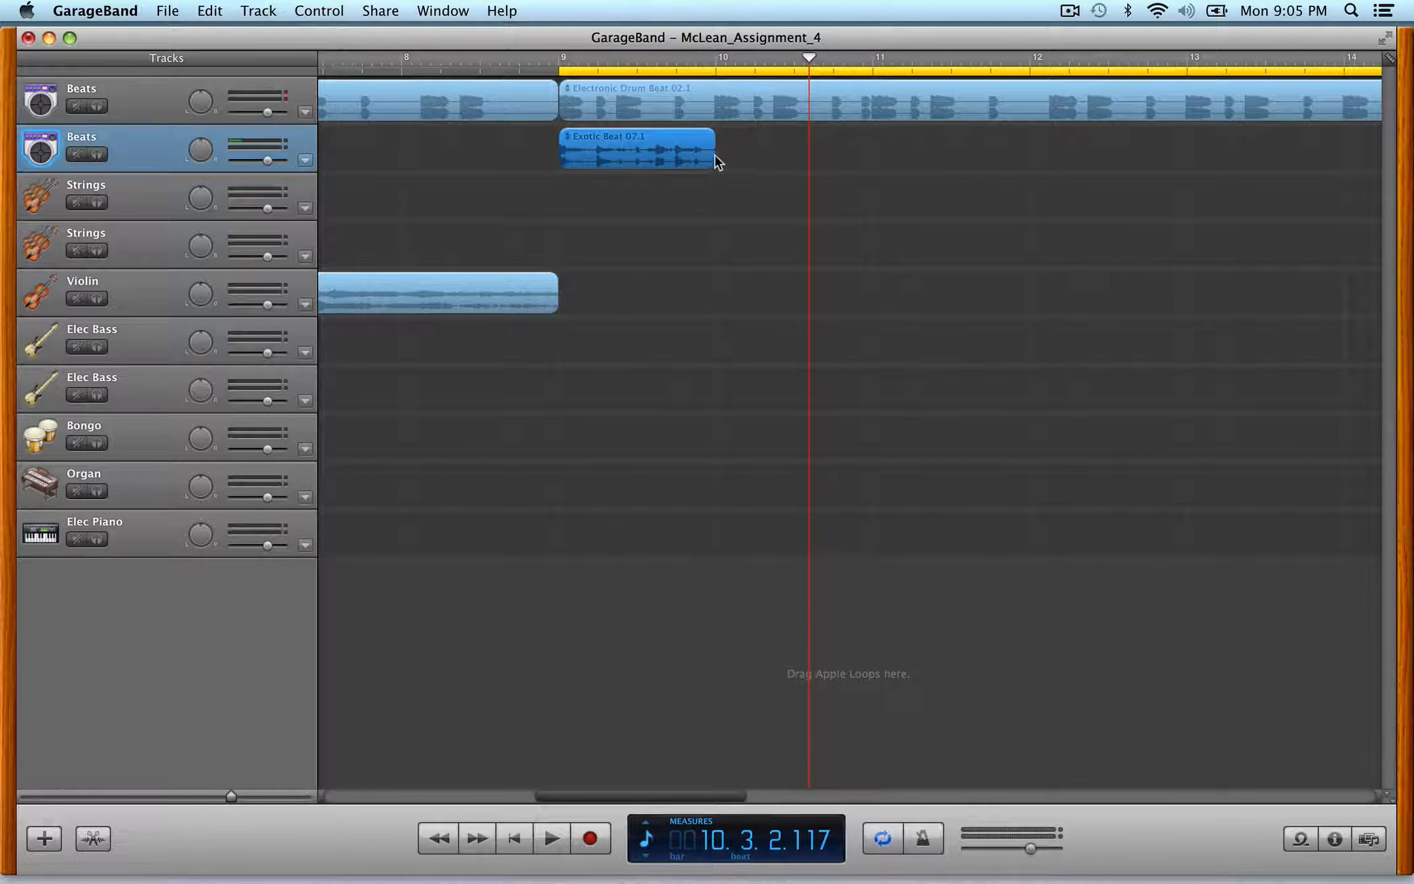
drag(657, 145, 808, 152)
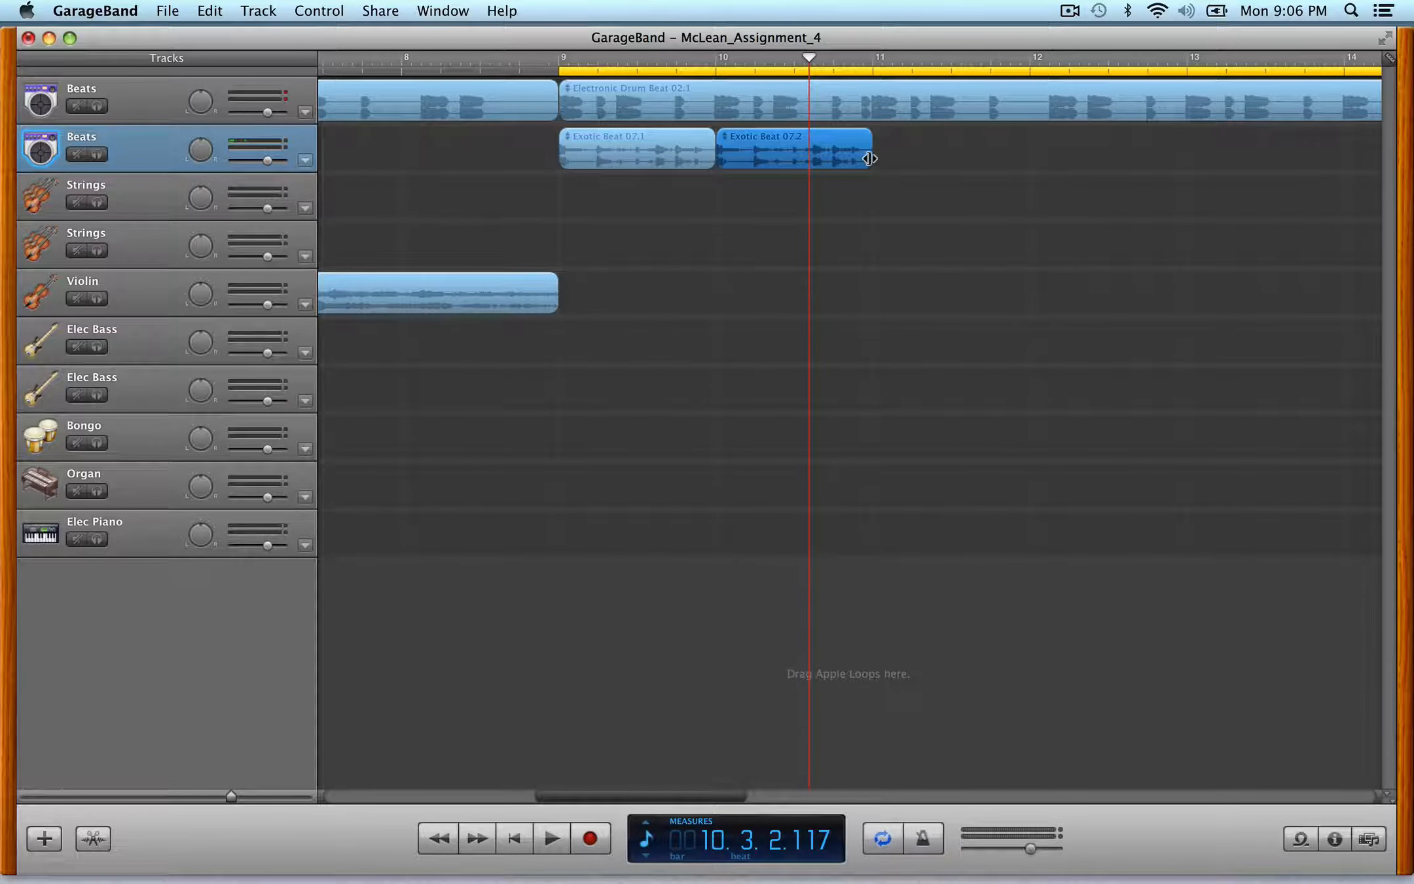
- Split the extended Exotic Beat region at bar 10 beat 4 and build a stutter of short copied pieces, deleting one
key(ctrl+Right)
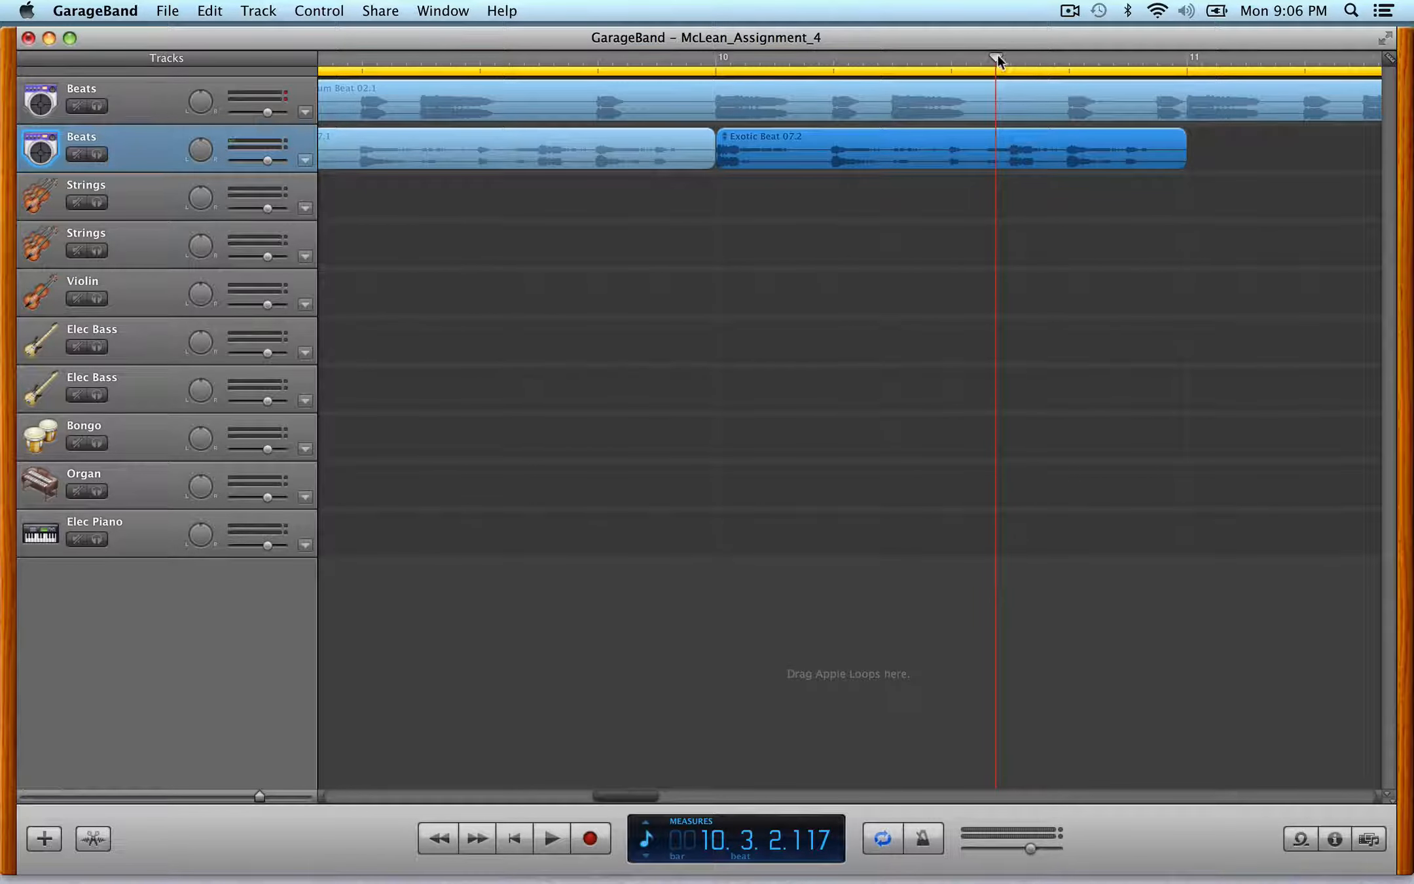
drag(998, 55, 1077, 63)
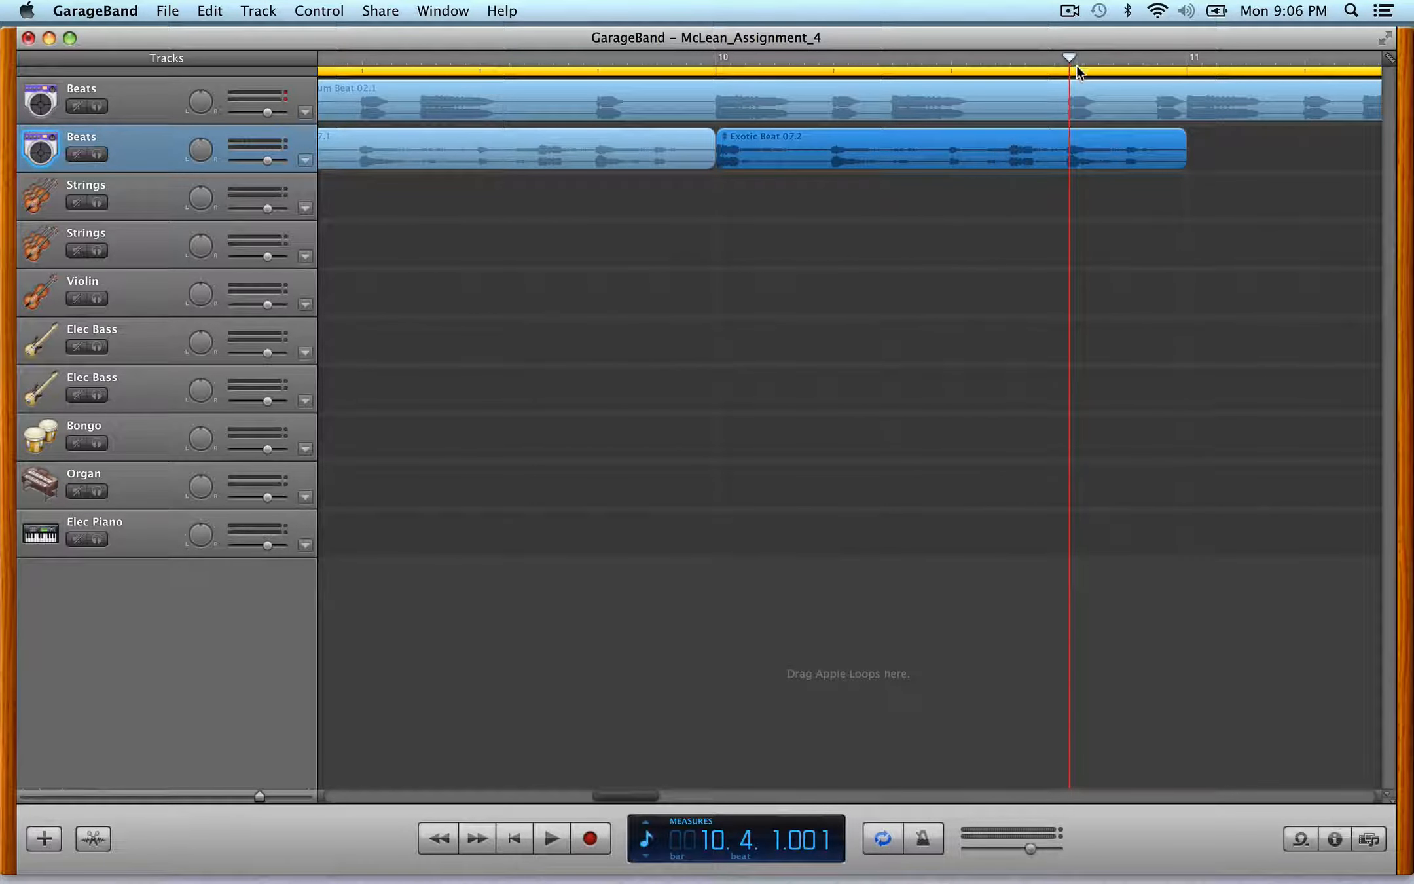
key(super+t)
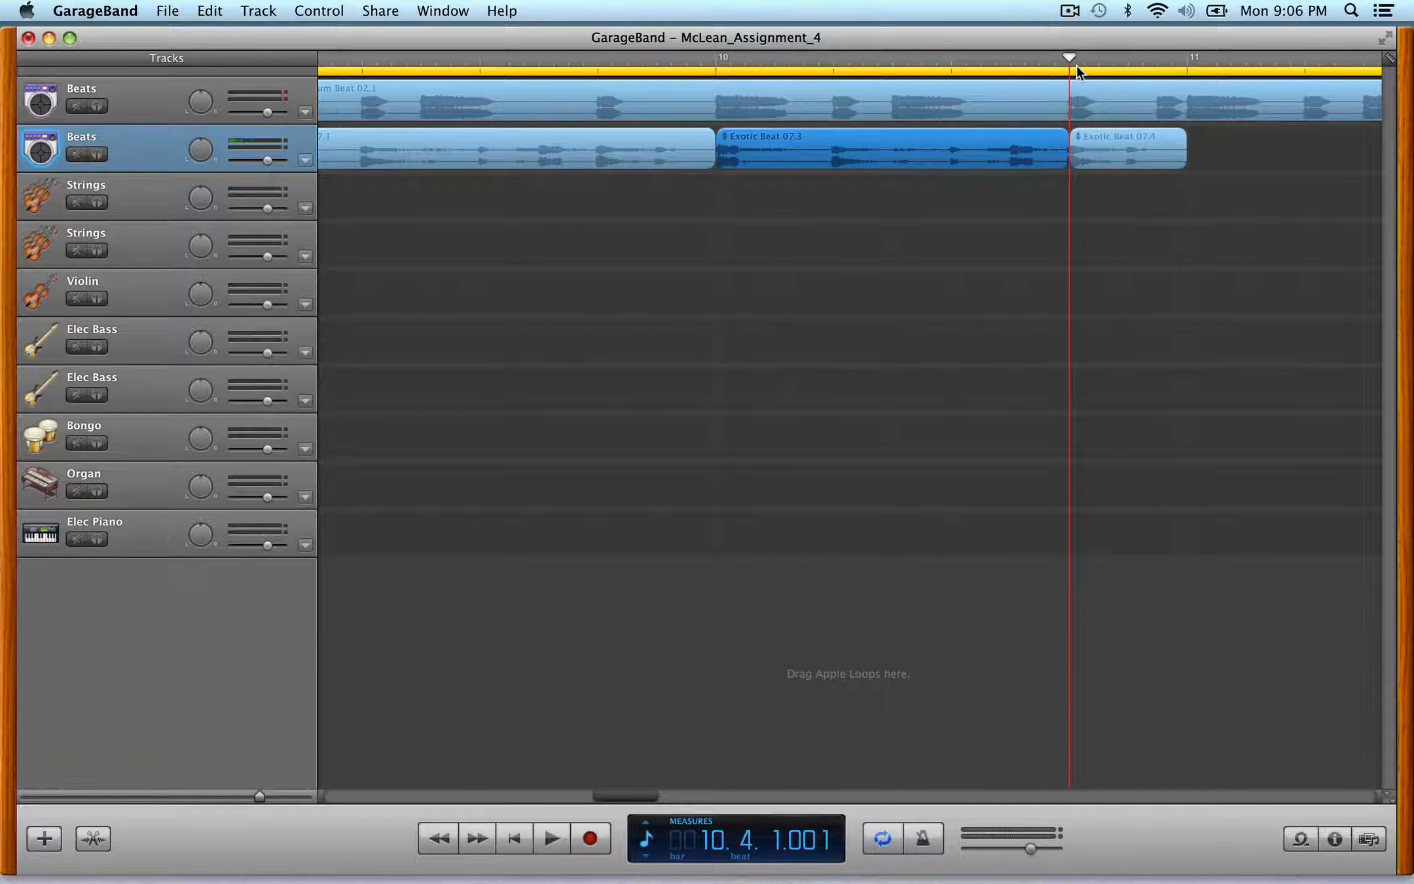
drag(1186, 164, 1099, 167)
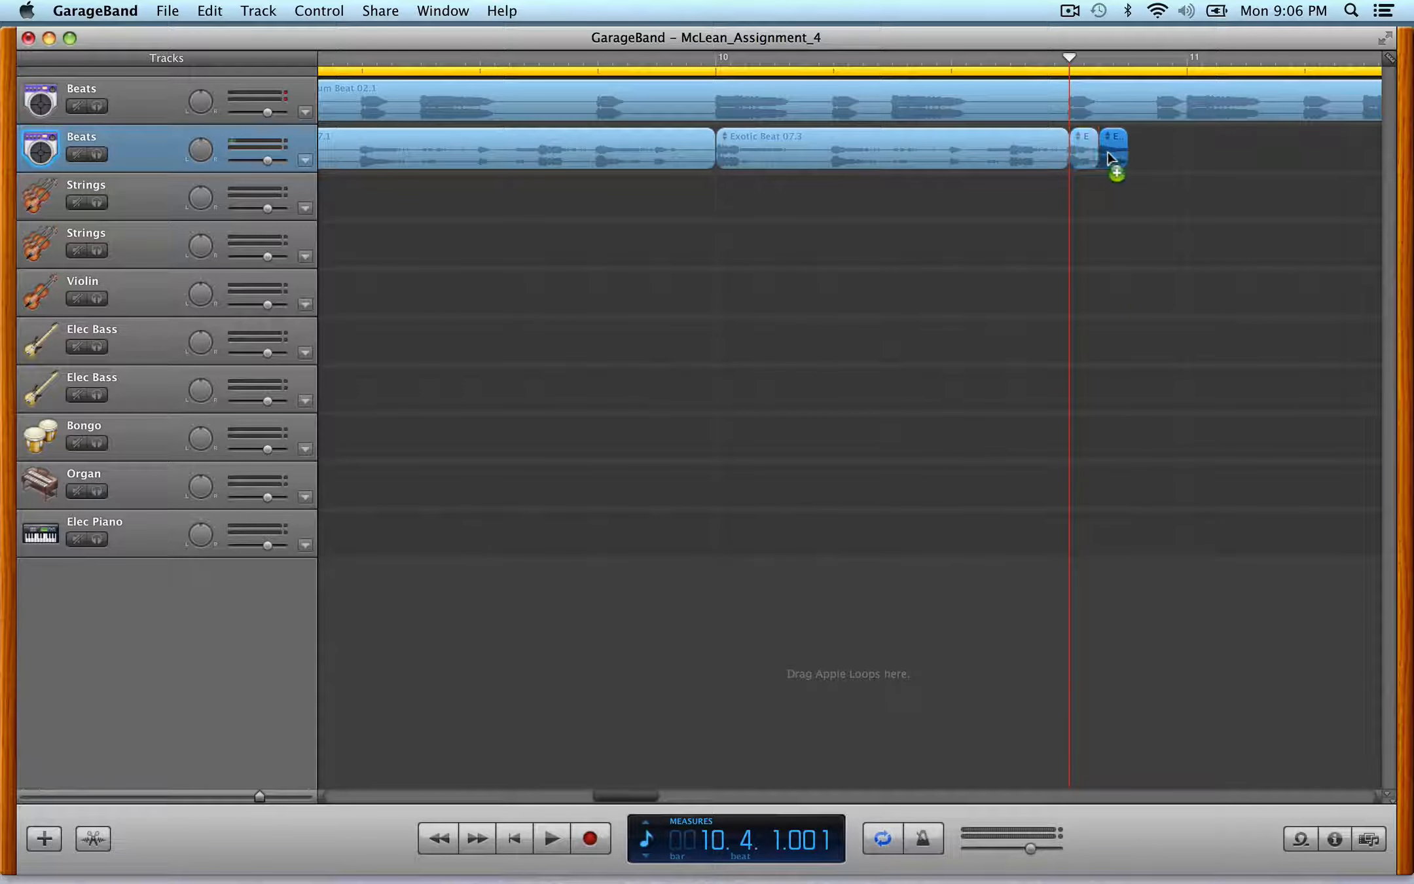
drag(1124, 152, 1159, 148)
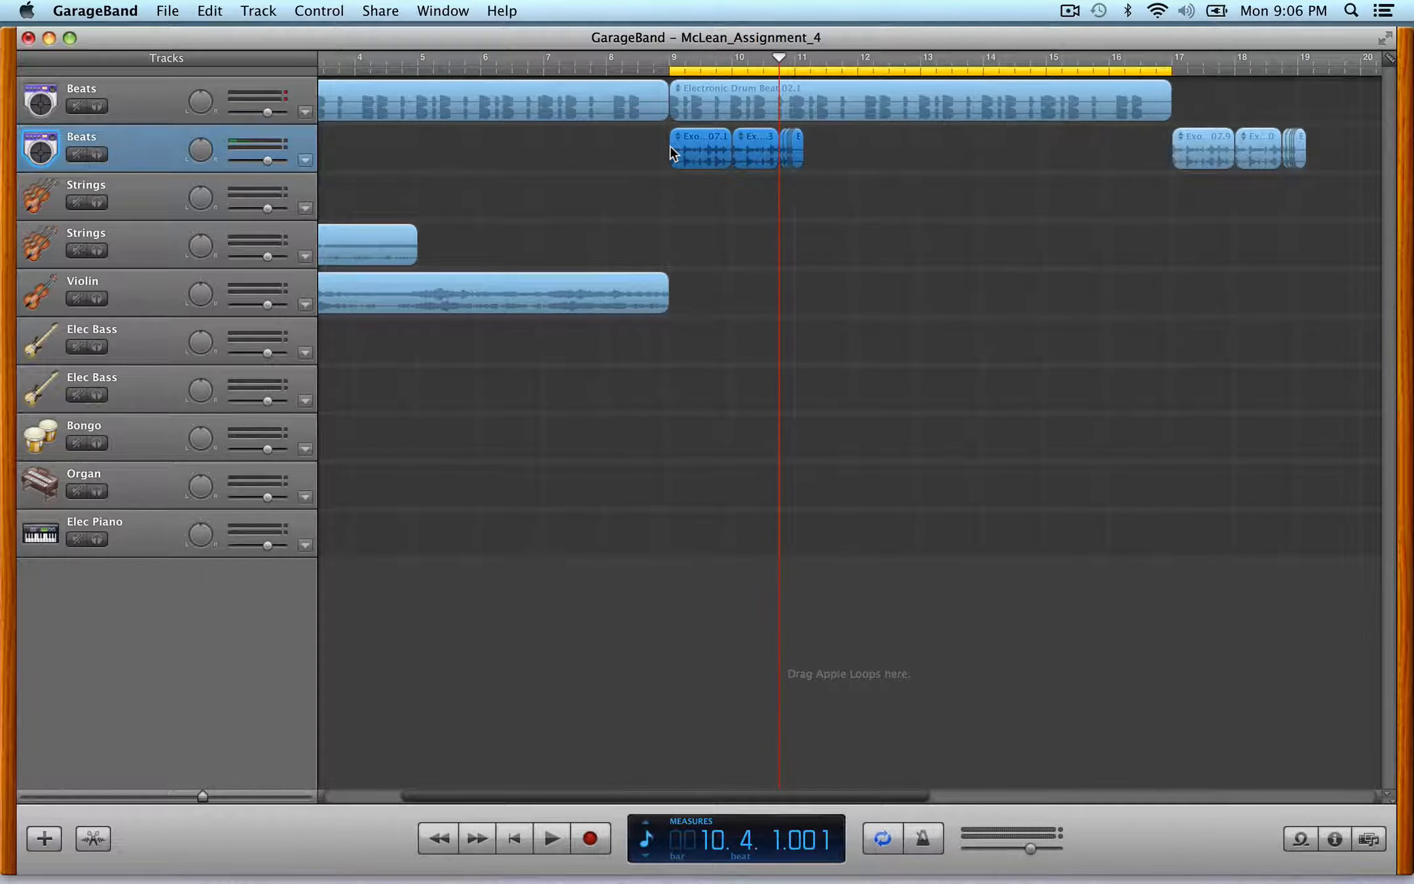
key(Delete)
- Copy the Electronic Drum Beat region so a new copy starts at bar 17
scroll(695, 148, right, 2)
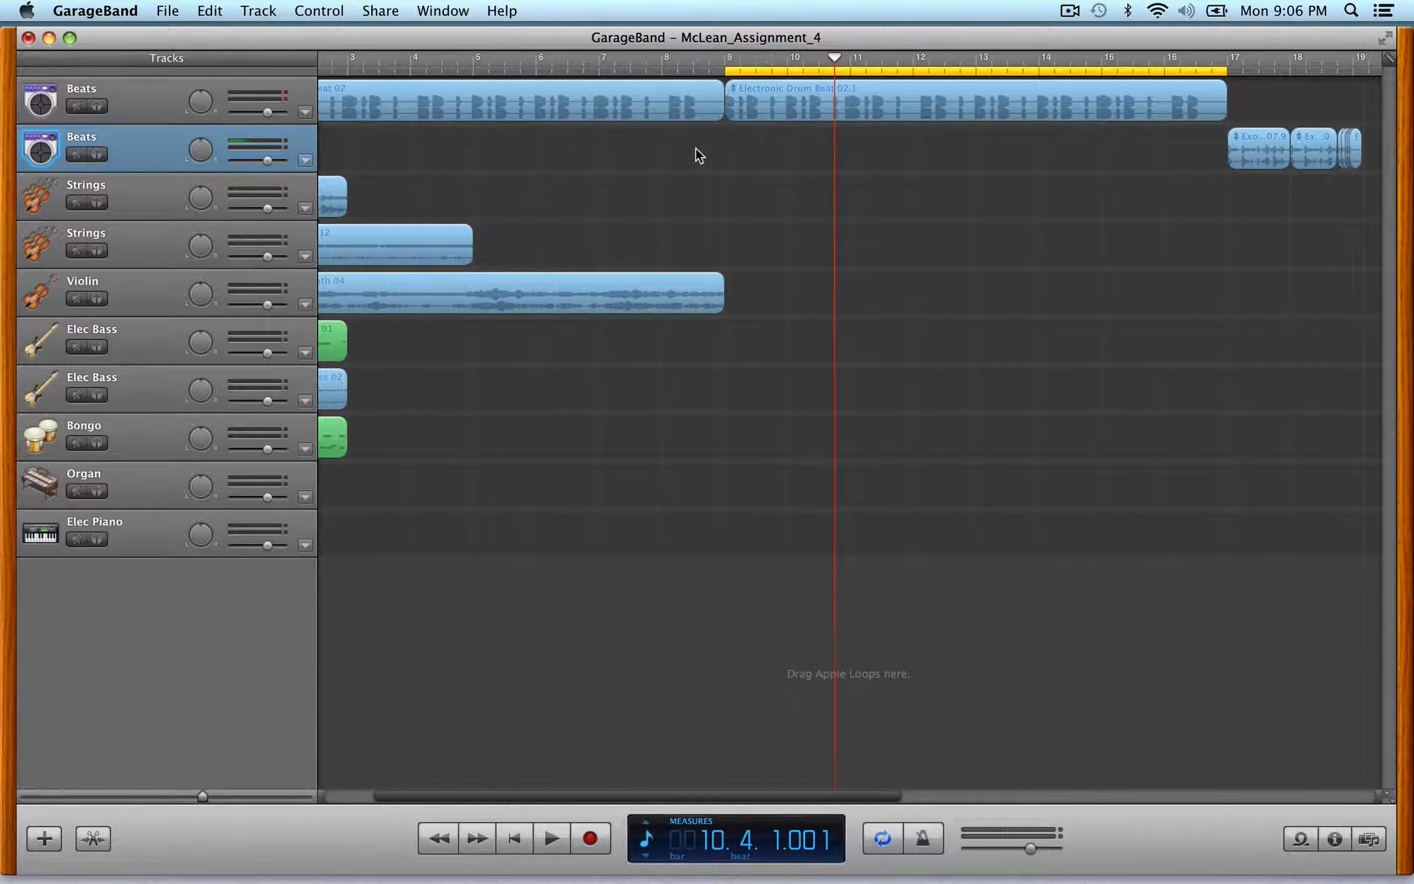
mouse_move(771, 116)
mouse_down()
mouse_move(771, 100)
mouse_move(1271, 72)
mouse_up()
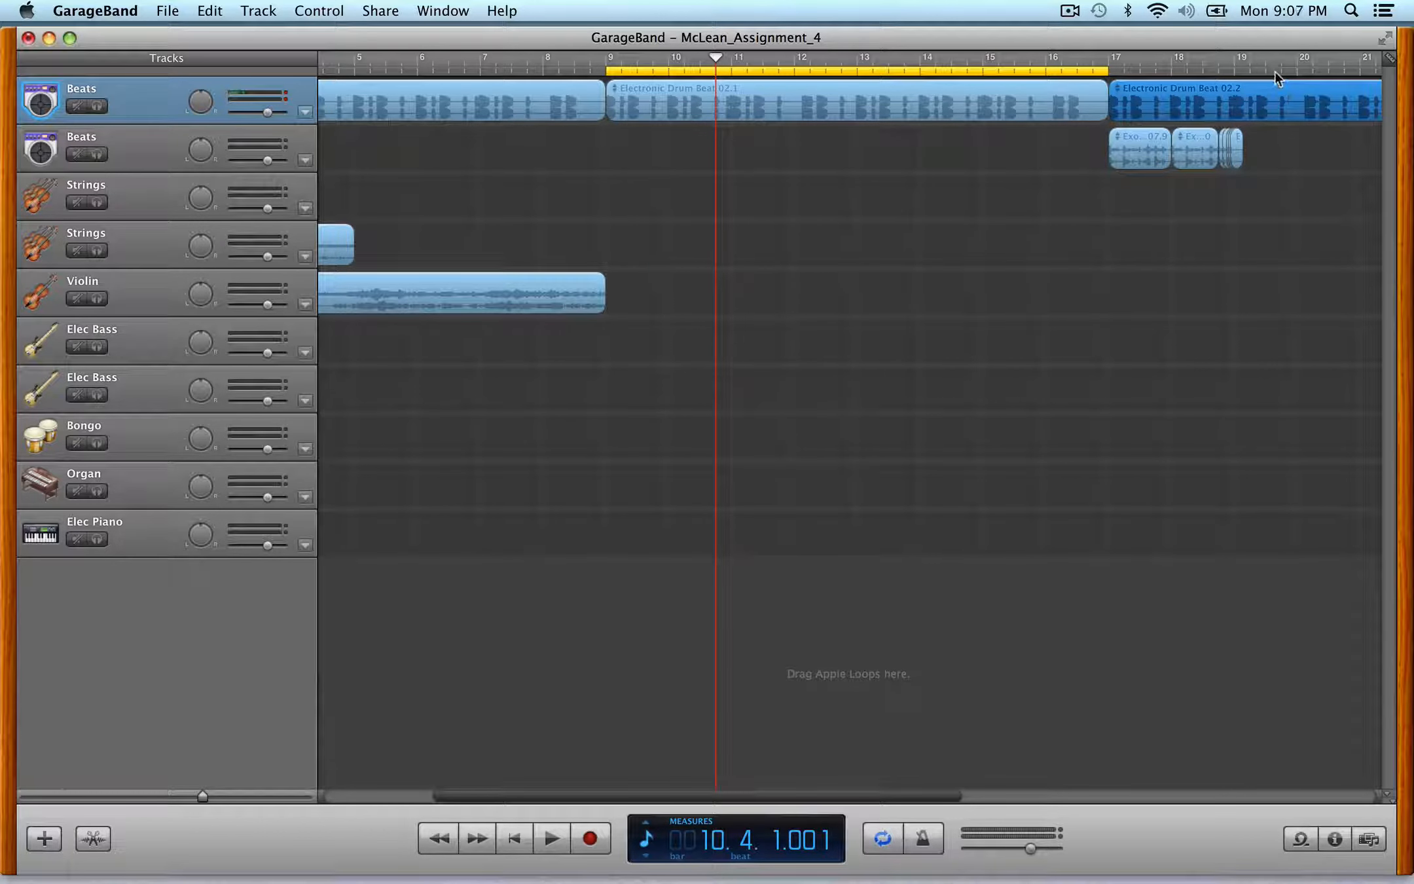
- Duplicate the Exotic Beat stutter pieces after bar 17 and loop the last piece to extend the pattern
scroll(1172, 200, right, 10)
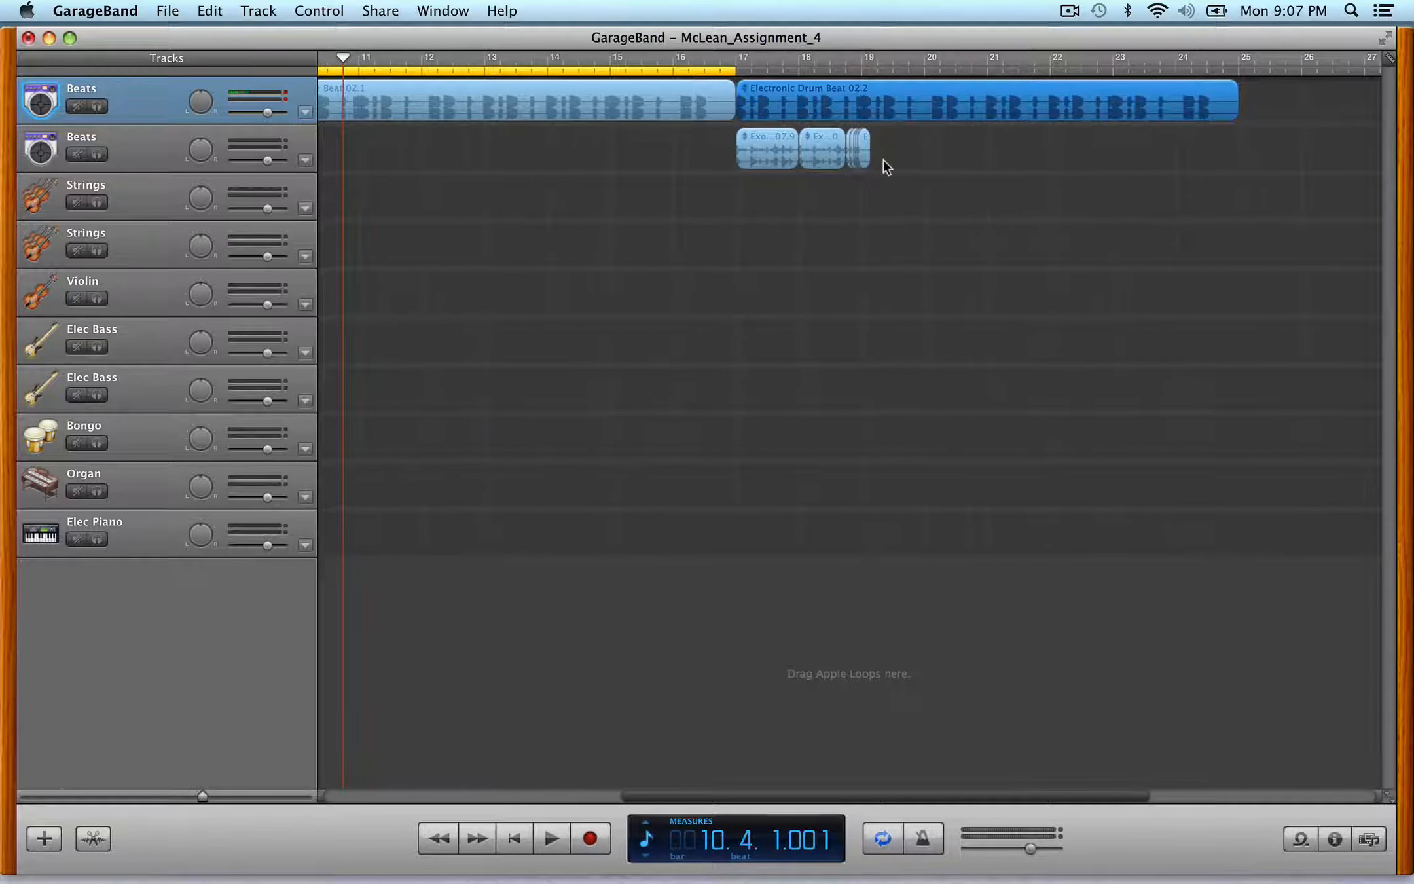
mouse_move(900, 155)
mouse_down()
mouse_move(780, 154)
mouse_move(881, 150)
mouse_up()
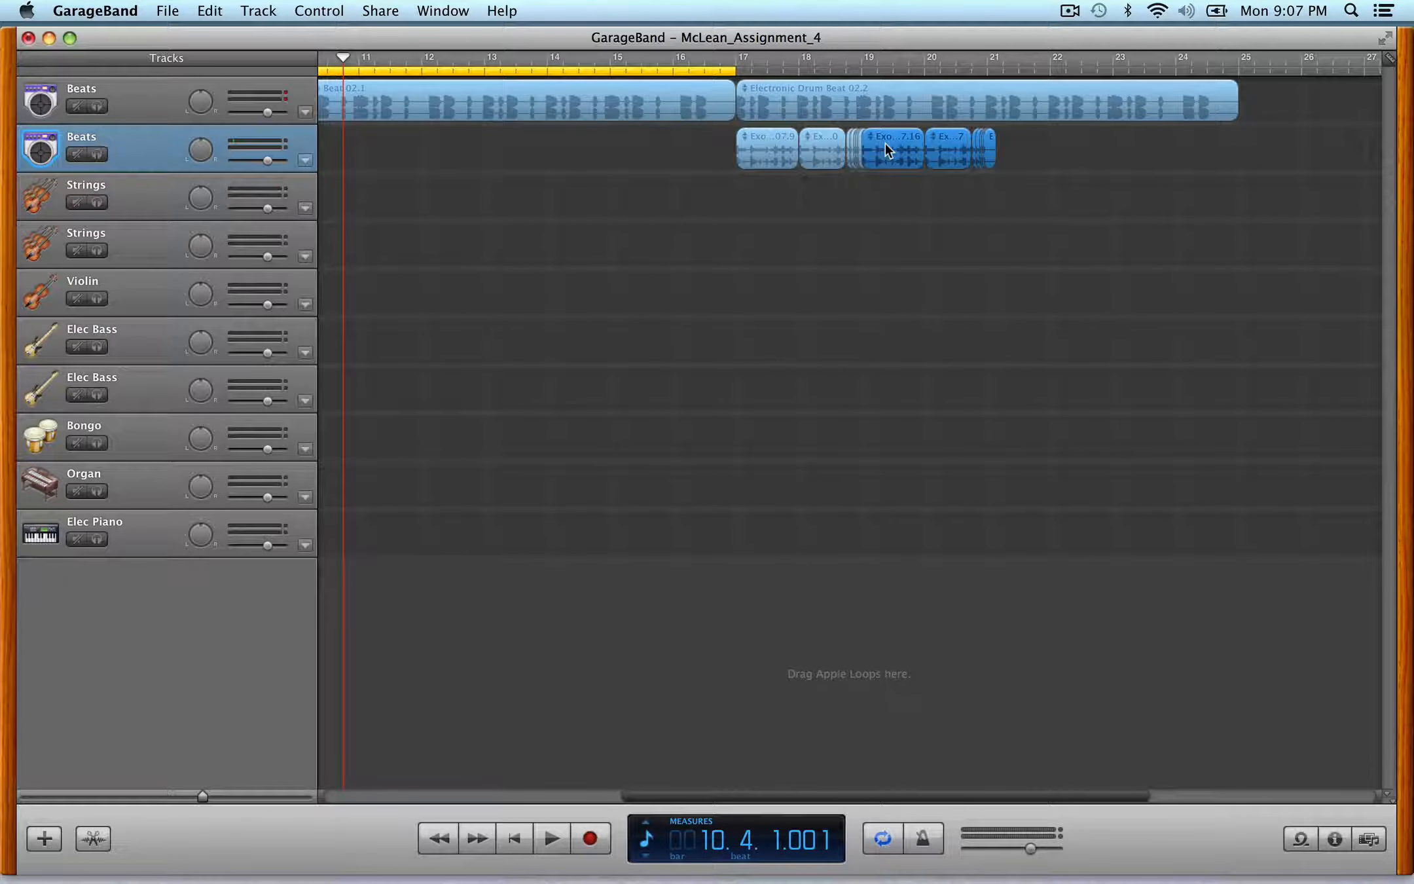
key(ctrl+Right)
key(ctrl+Right)
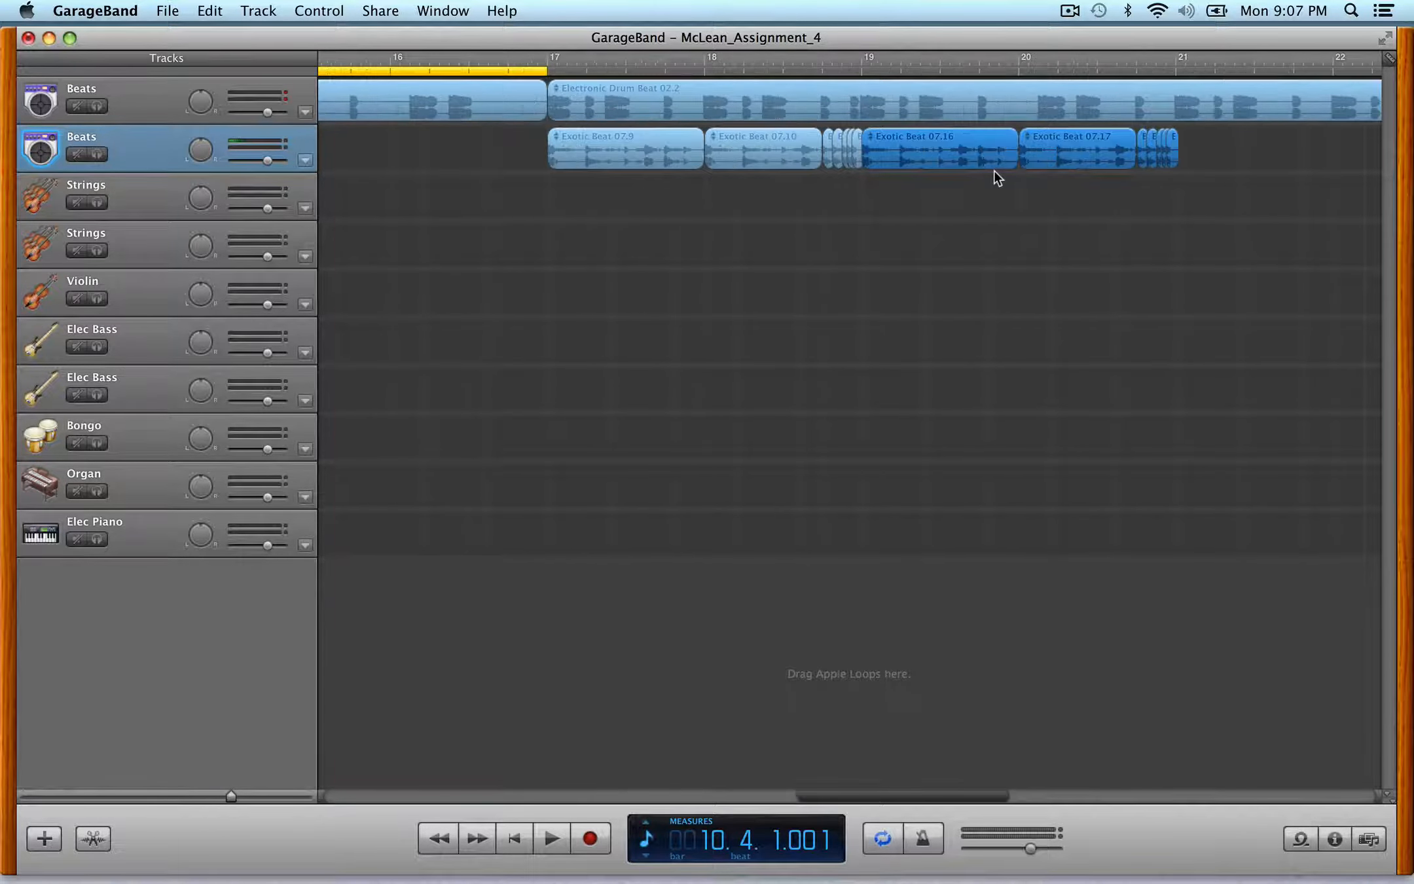
scroll(995, 170, left, 1)
scroll(995, 170, right, 8)
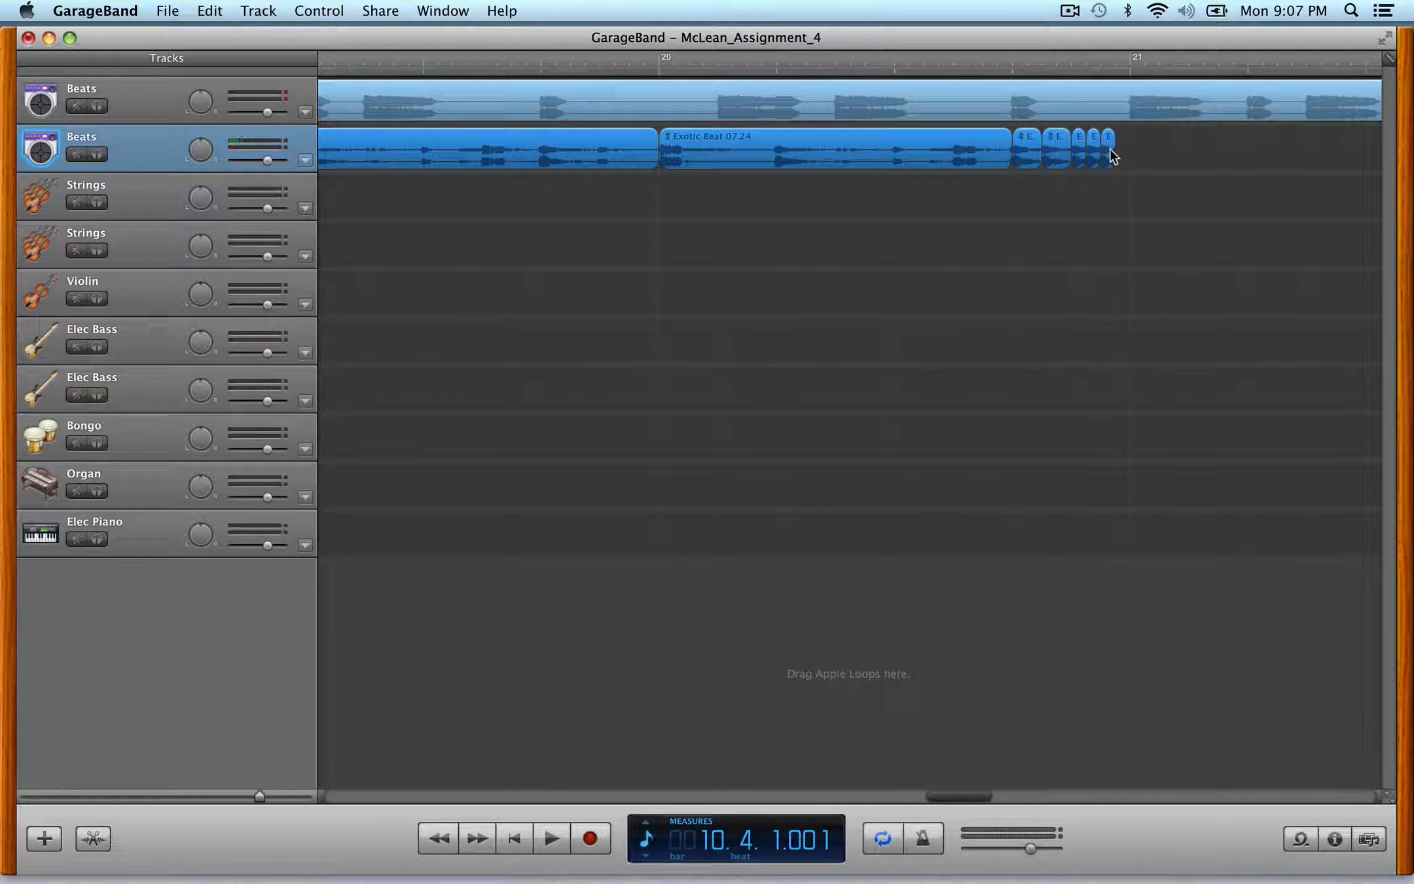
click(1107, 155)
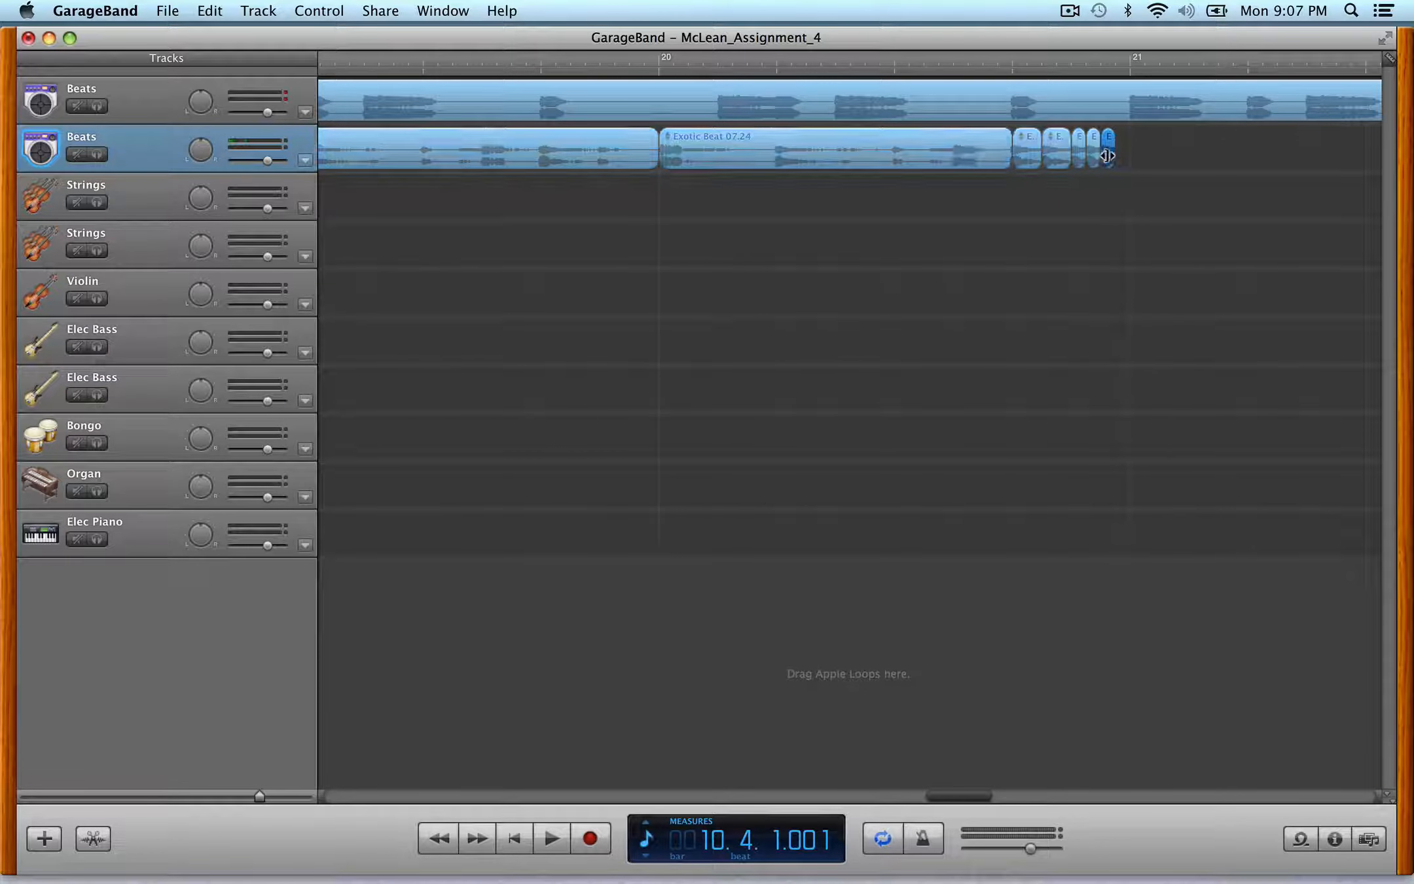
drag(1109, 155, 1236, 140)
- Extend the cycle region's end to bar 25
key(ctrl+Left)
key(ctrl+Left)
key(ctrl+Left)
key(ctrl+Left)
key(ctrl+Left)
key(ctrl+Left)
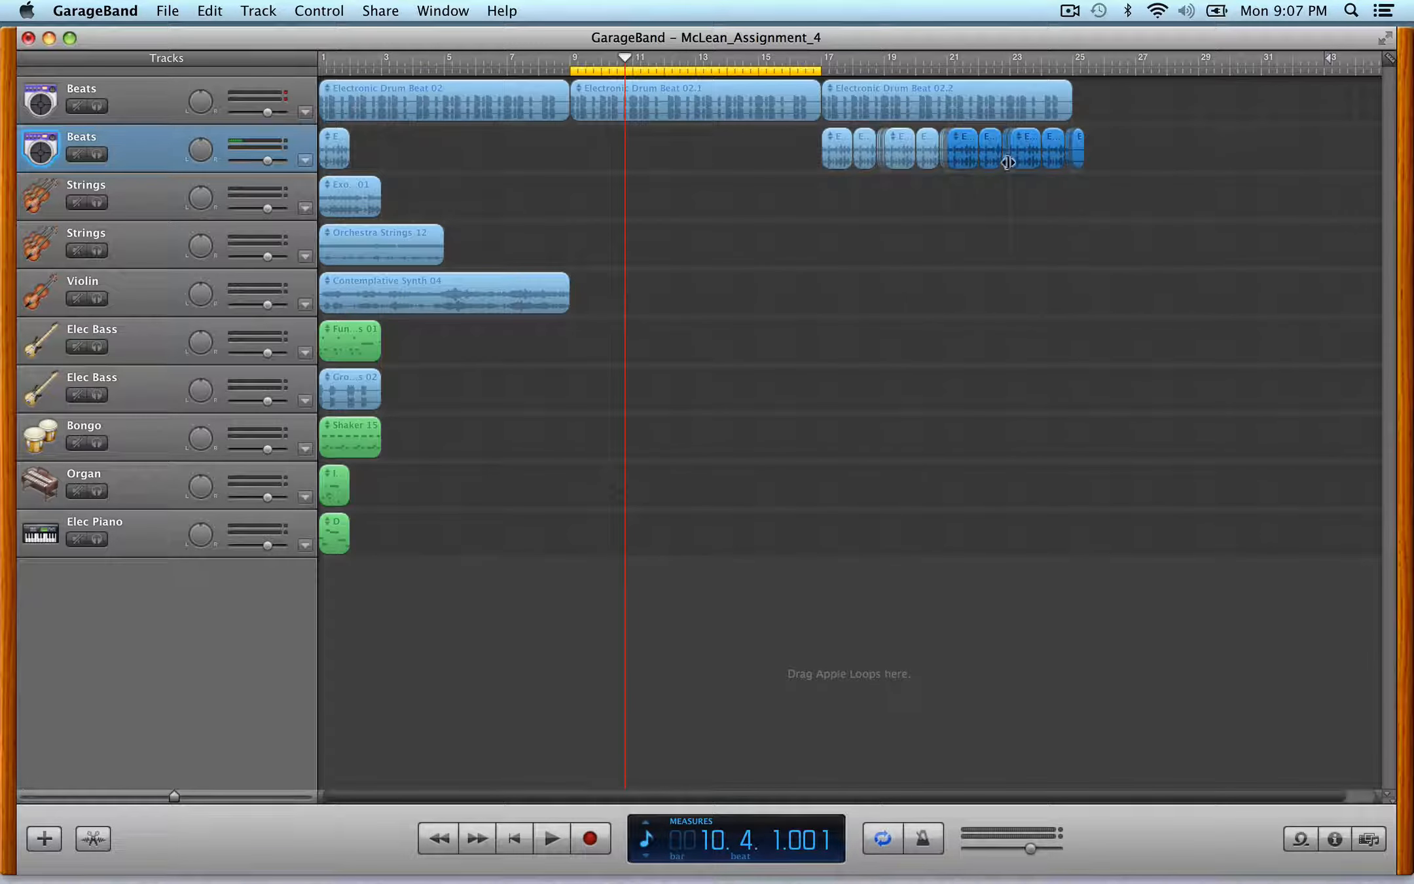
drag(819, 70, 1072, 71)
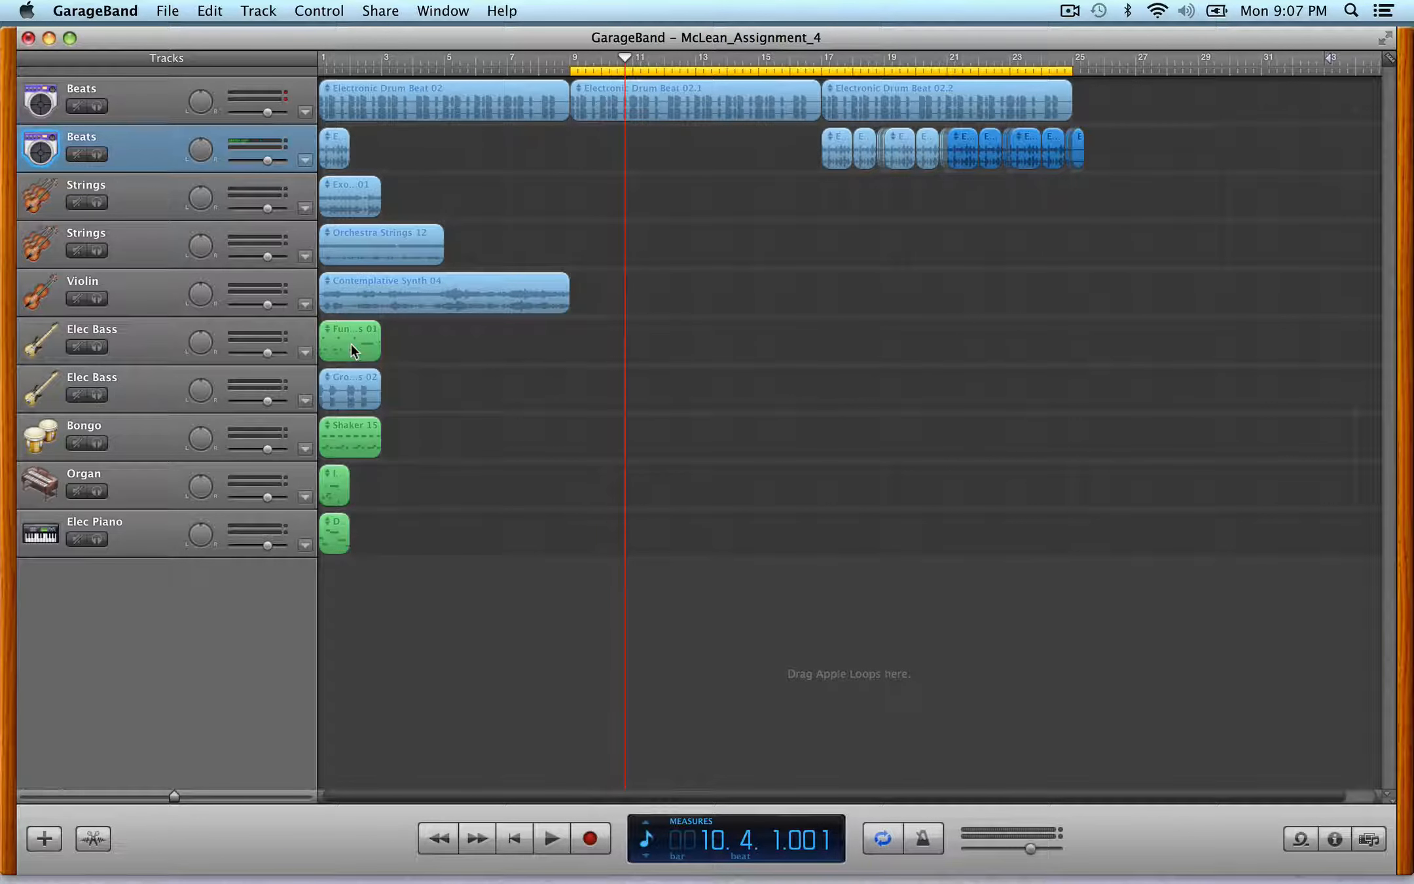
- Copy the Groovy Electric Bass and Electronic Drum Beat regions to start at bar 25
drag(352, 384, 1113, 383)
drag(1178, 101, 1295, 72)
click(1044, 64)
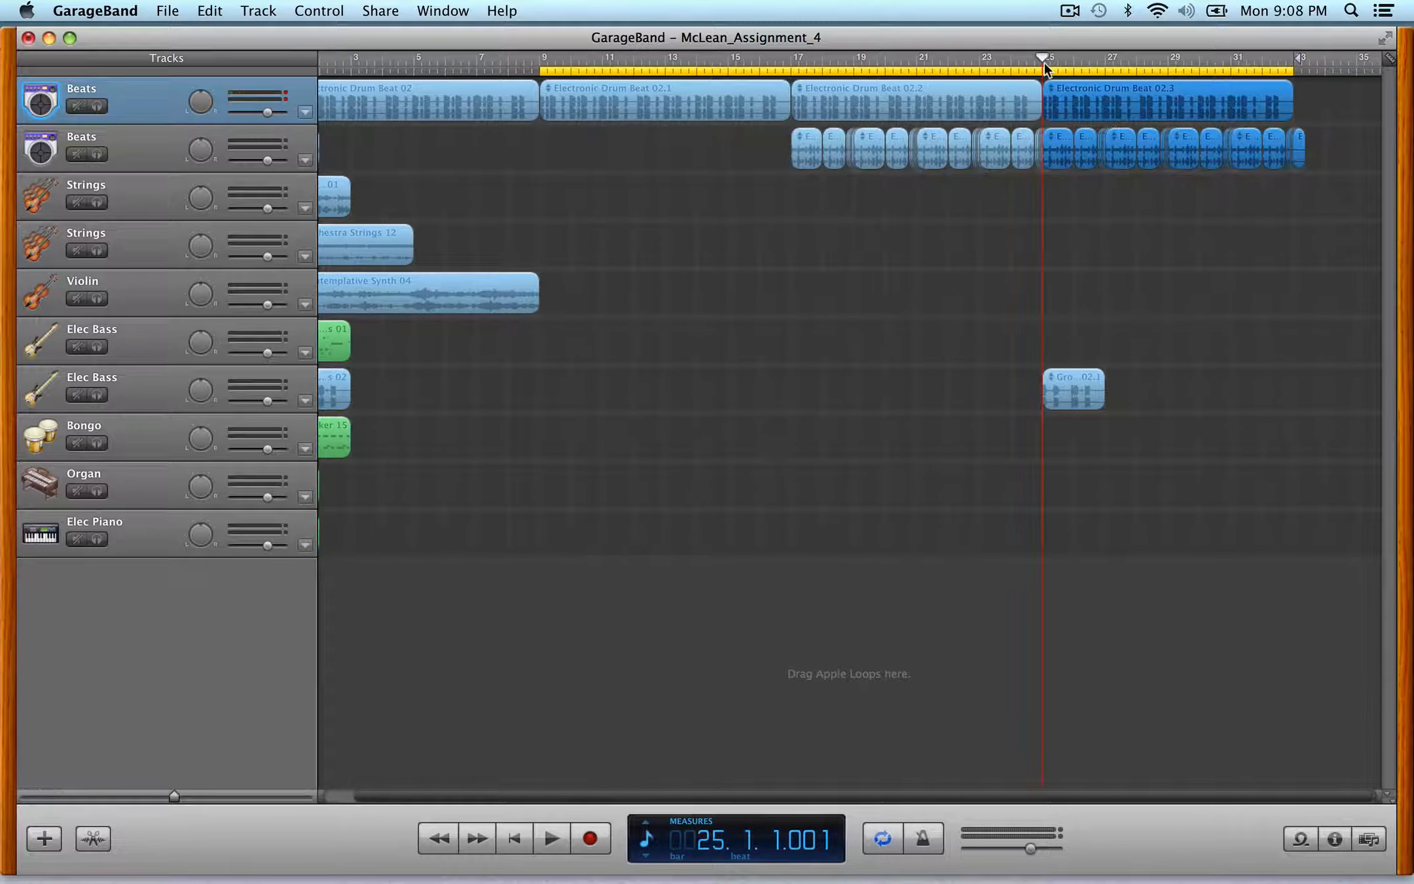
- Split the bass region at bar 26 and copy the pieces to build a repeating bass pattern
key(ctrl+Right)
key(ctrl+Right)
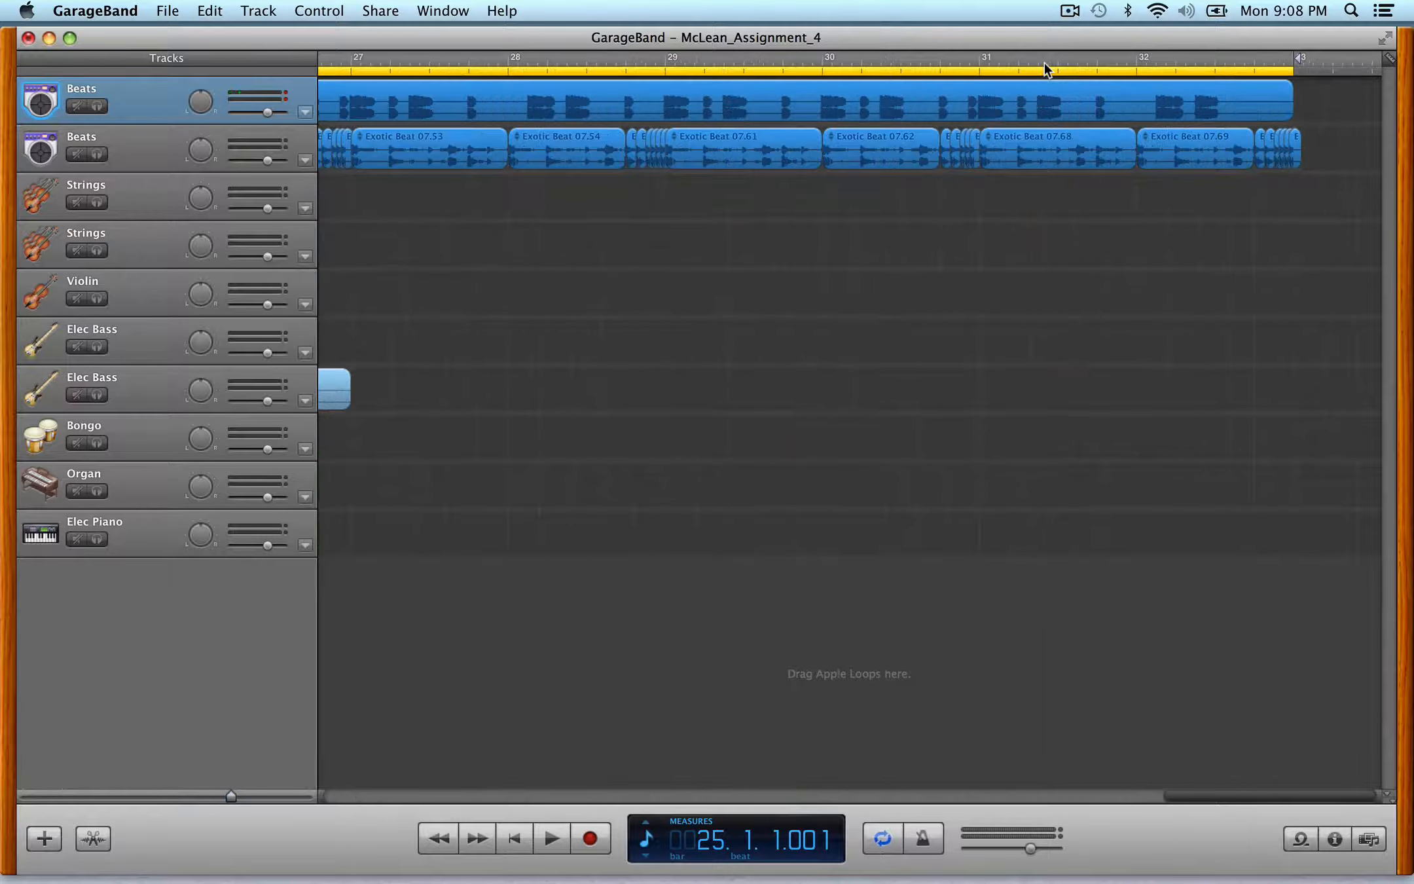
key(ctrl+Left)
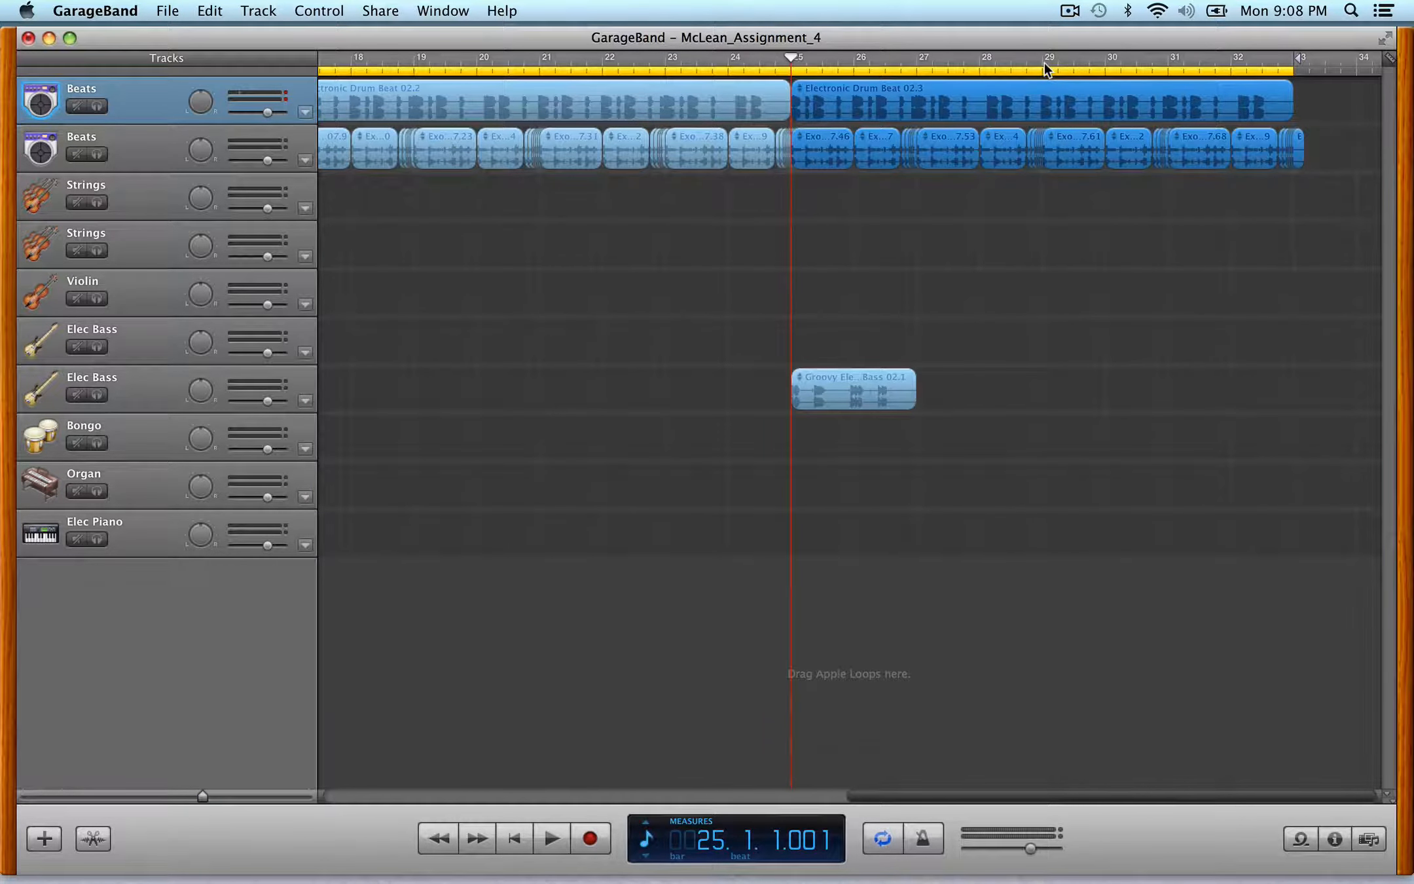
click(911, 398)
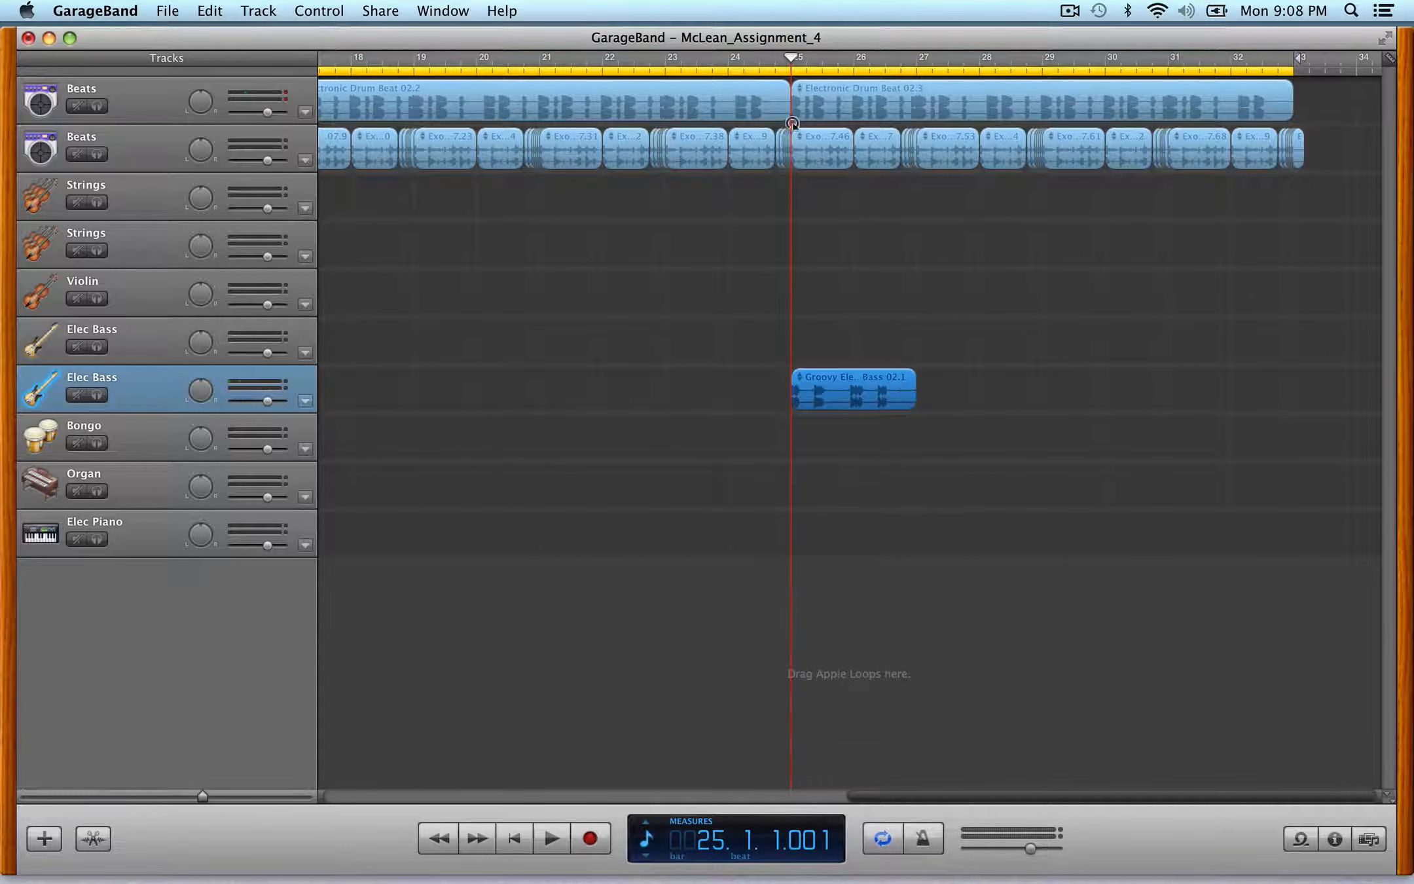
drag(791, 58, 854, 58)
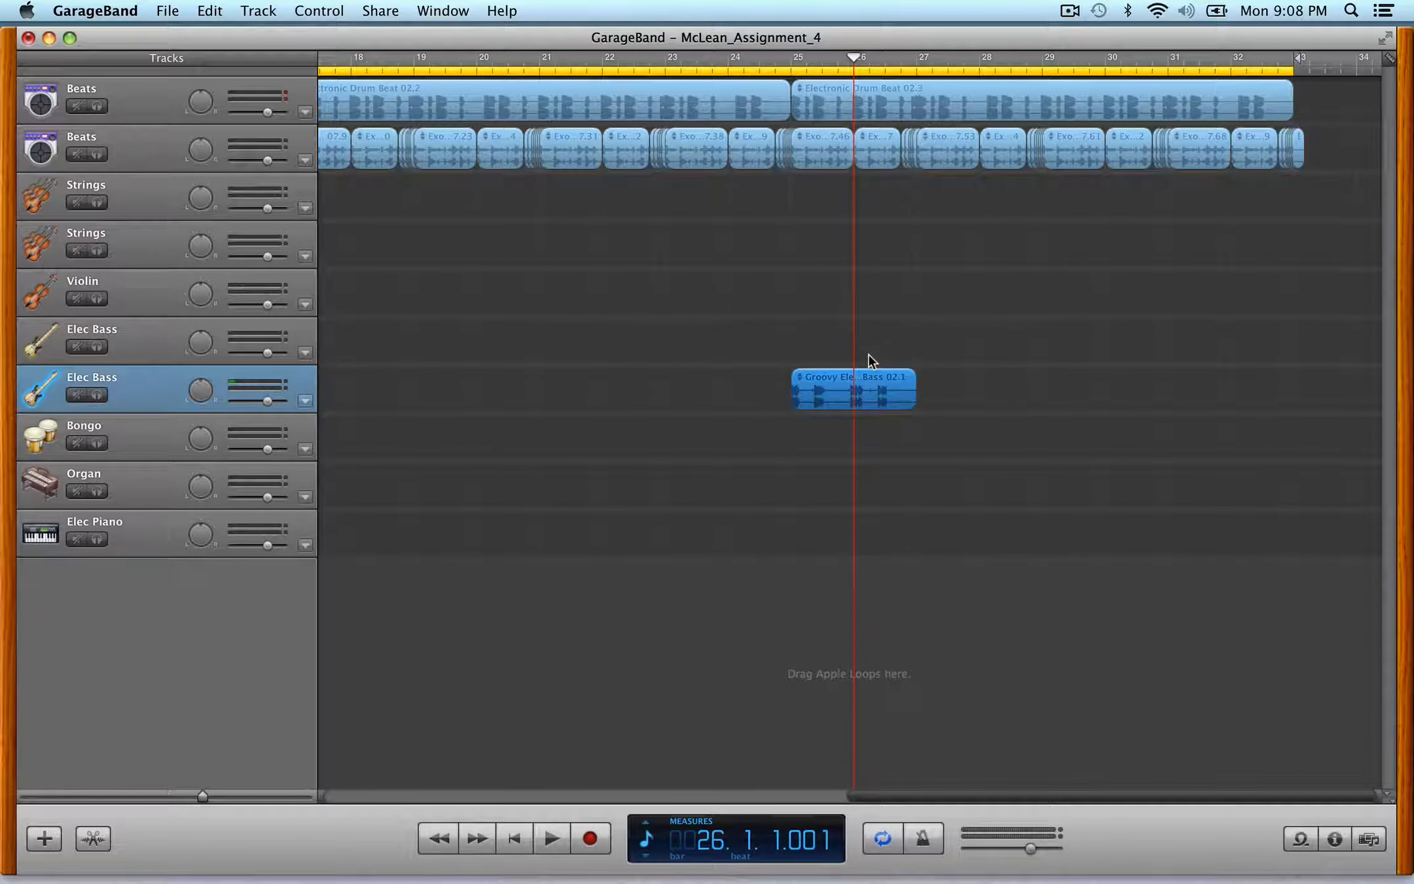
key(super+t)
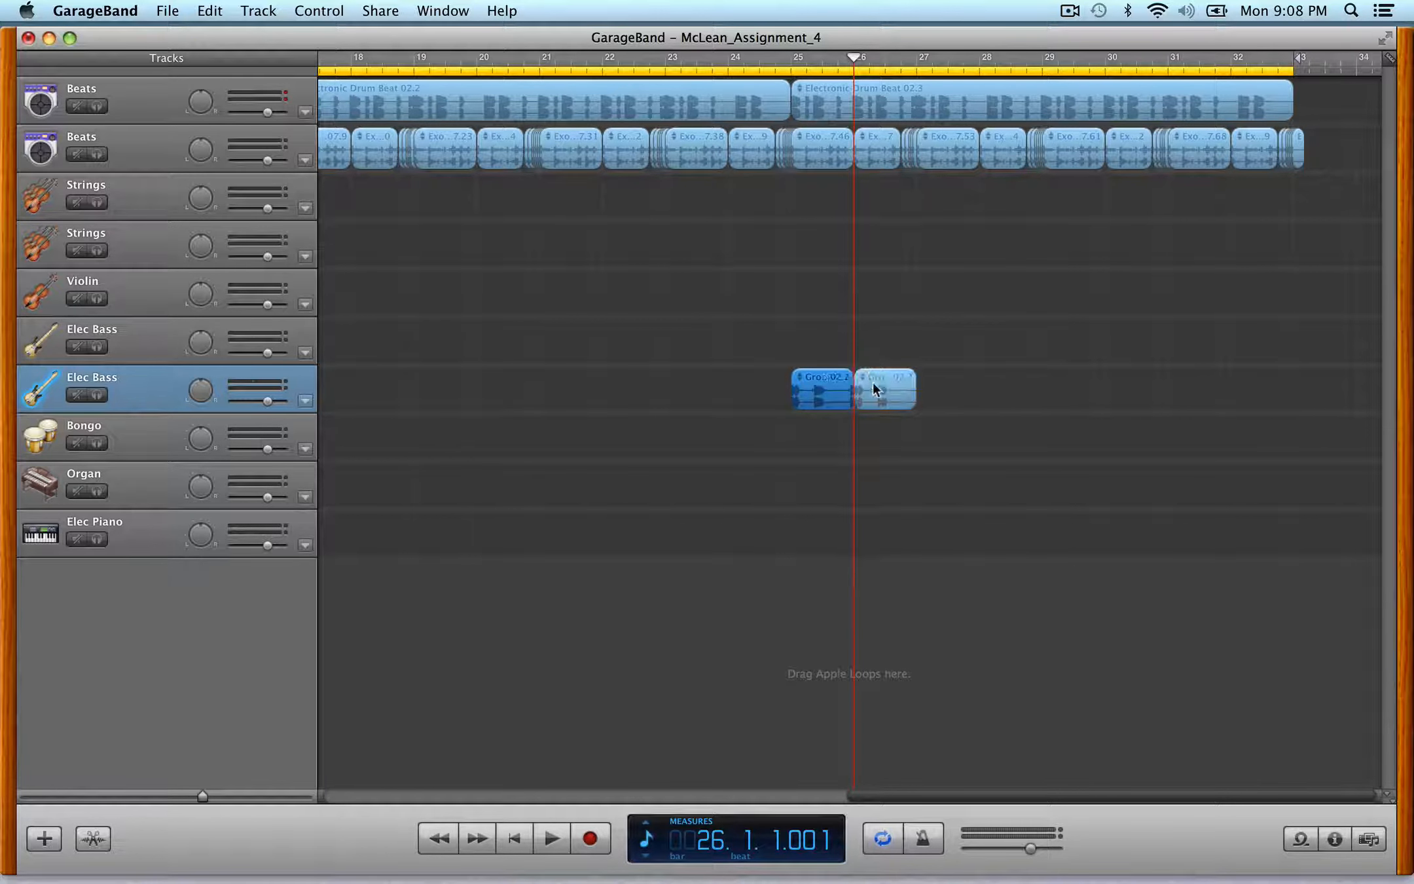
drag(877, 398, 937, 391)
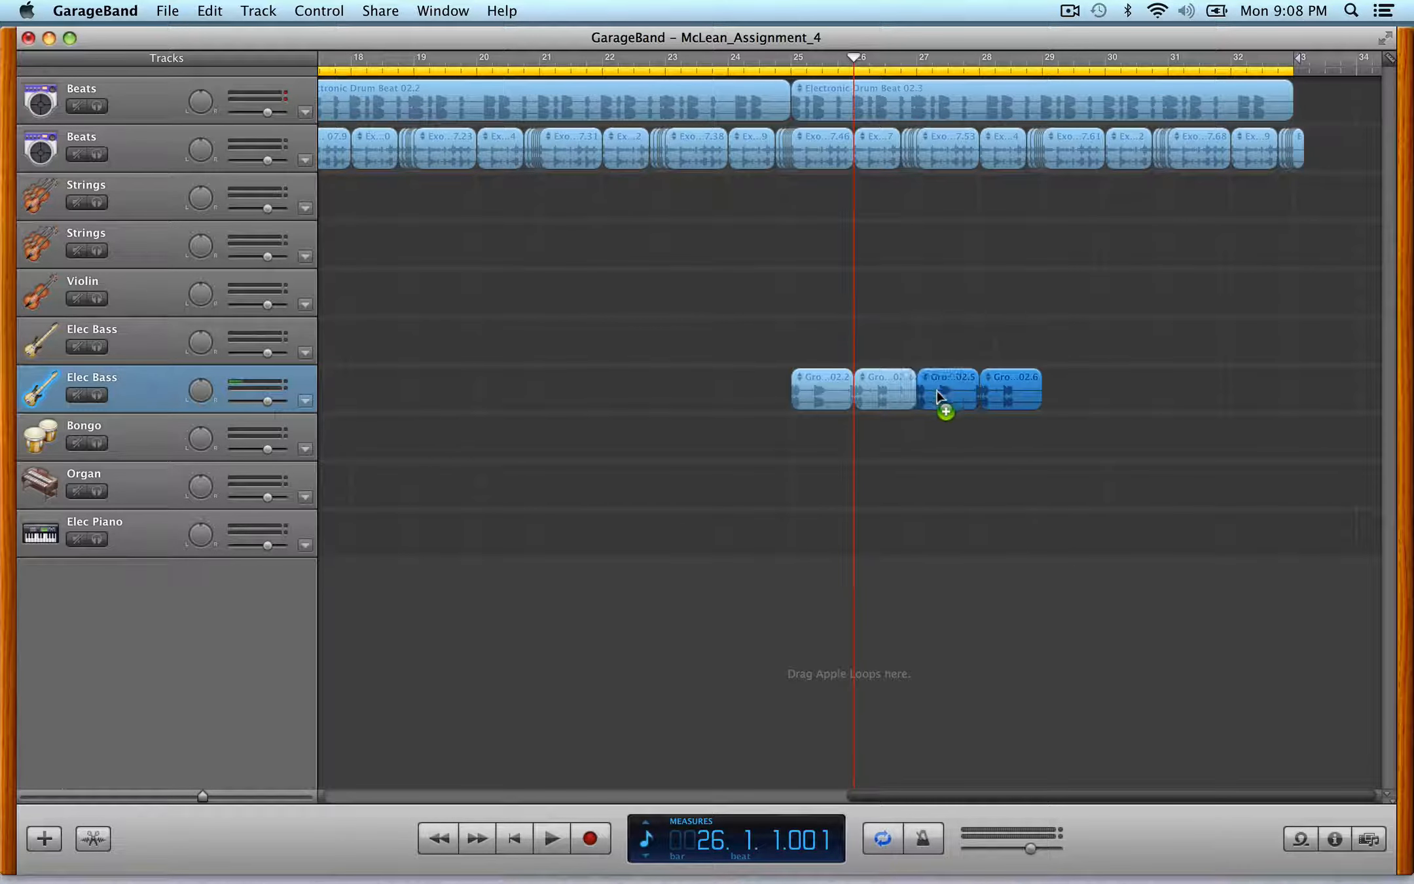
- Open the last Groovy Electric Bass piece in the editor and set its pitch to 3
click(1016, 365)
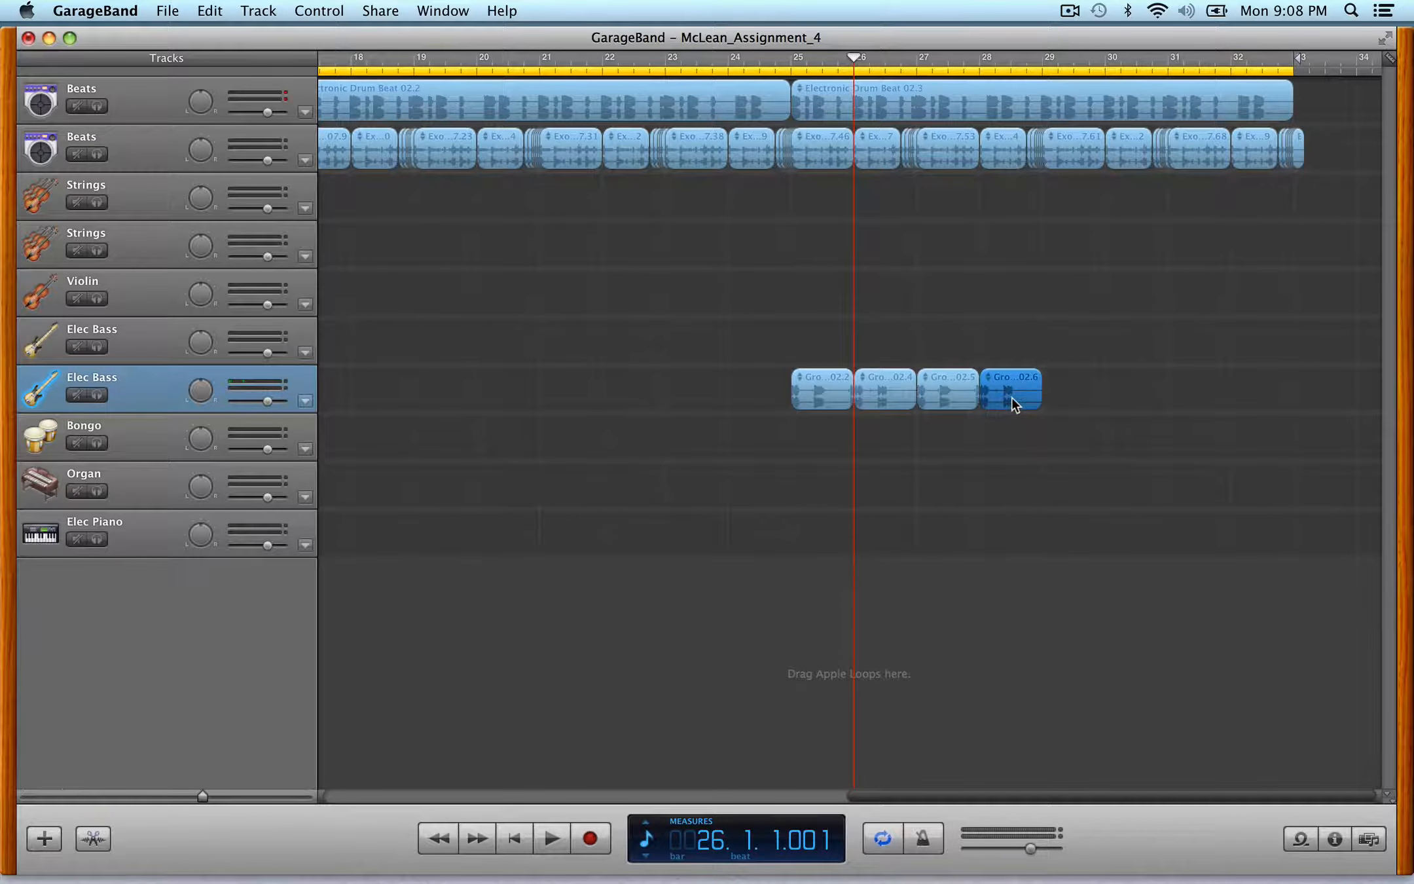
double_click(1013, 398)
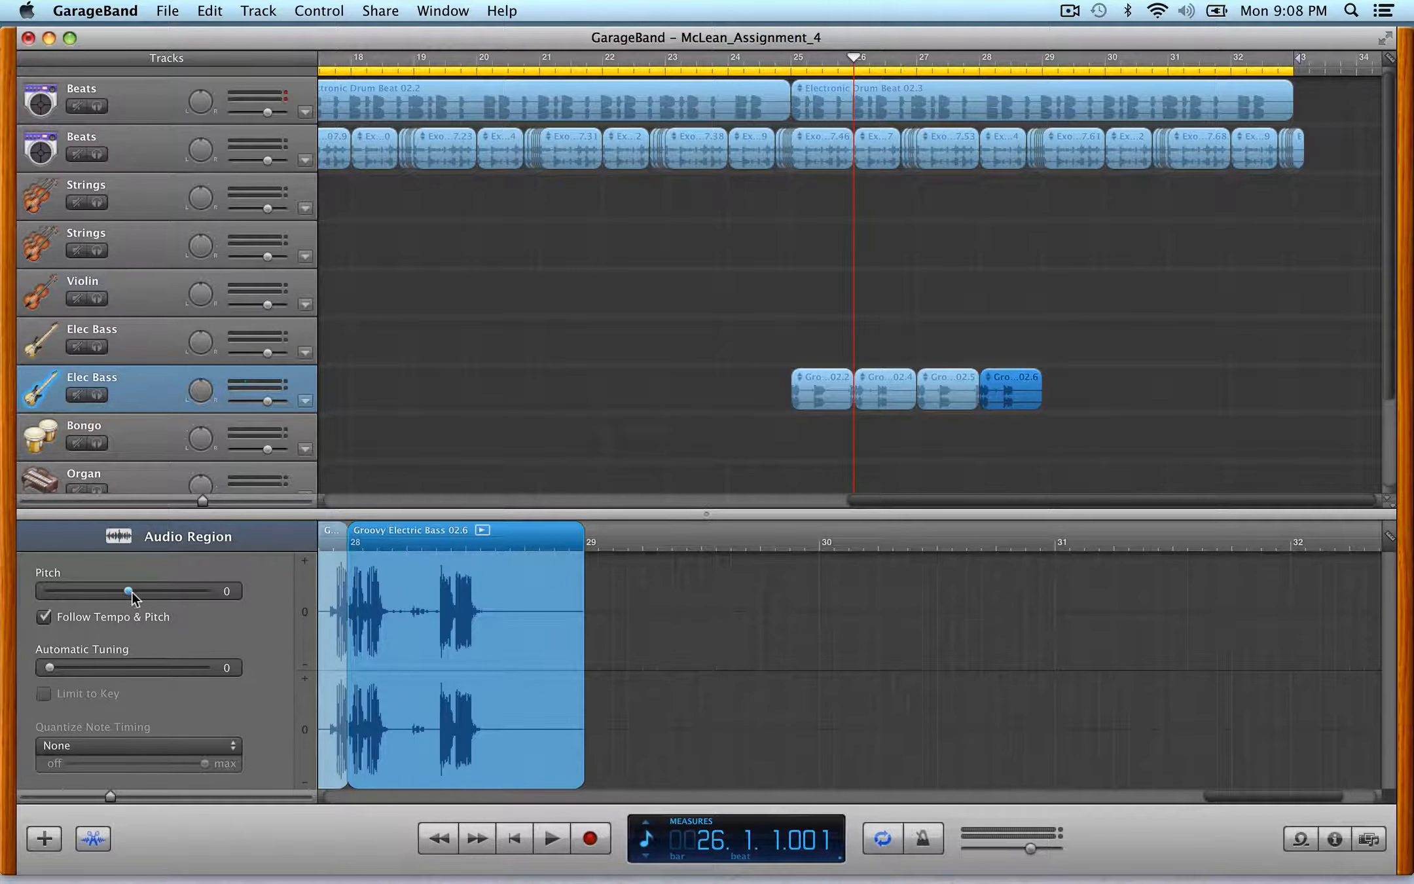
drag(140, 592, 144, 592)
click(881, 840)
click(881, 840)
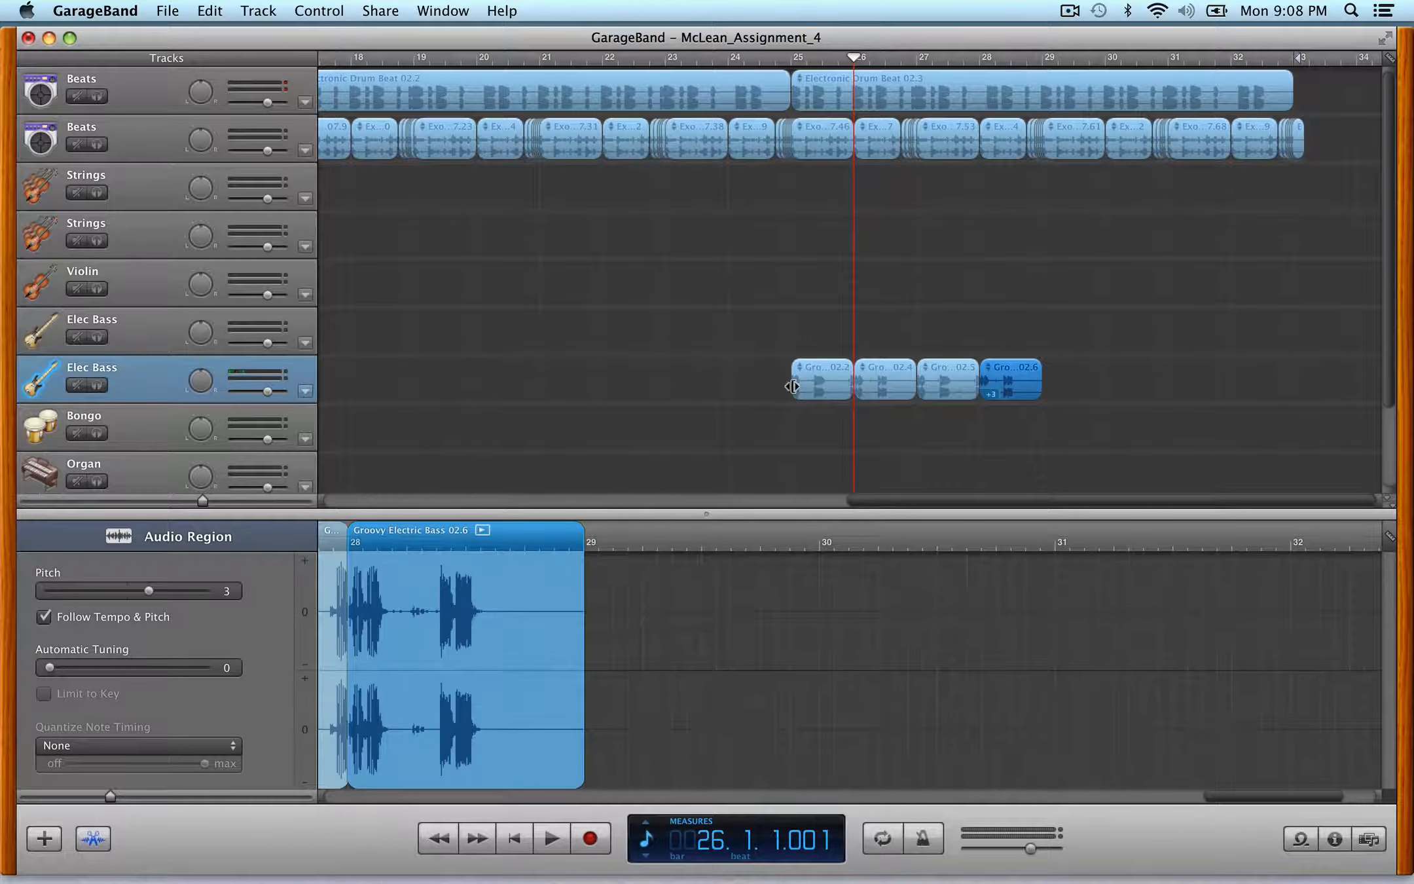
- Play the arrangement from bar 25 and stop playback
click(789, 57)
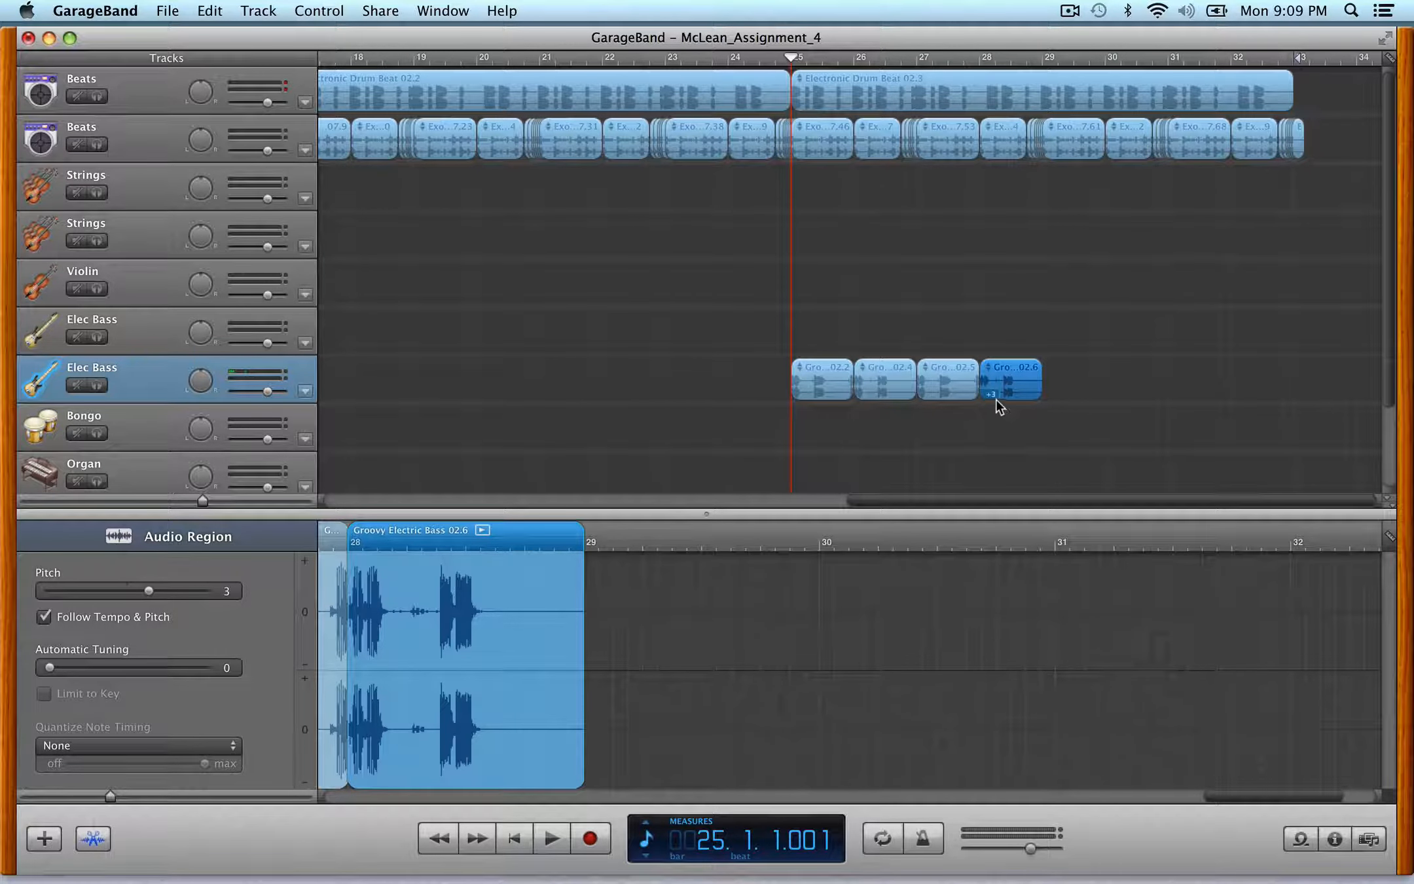
key(space)
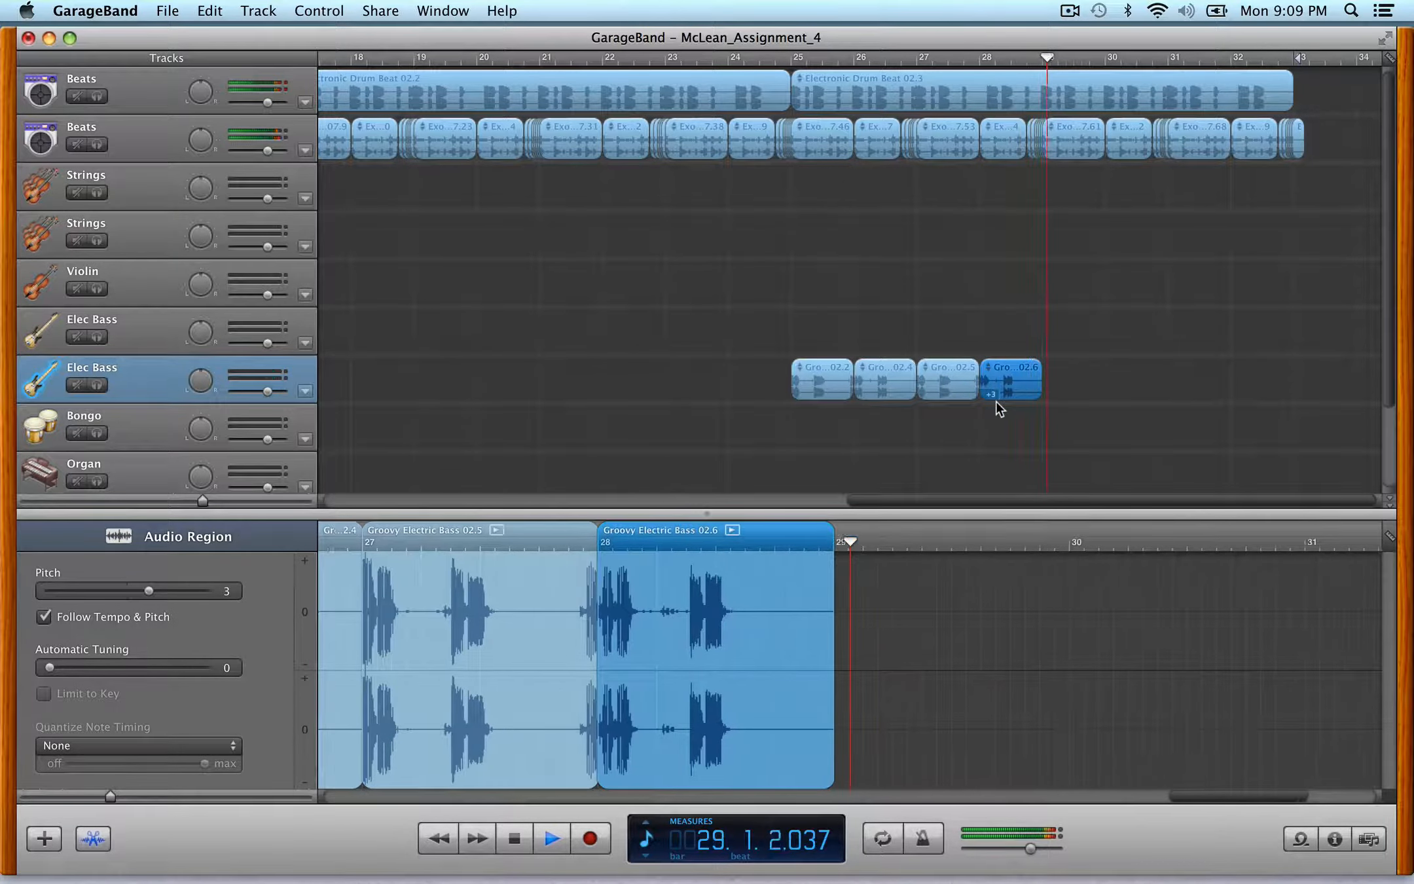
key(space)
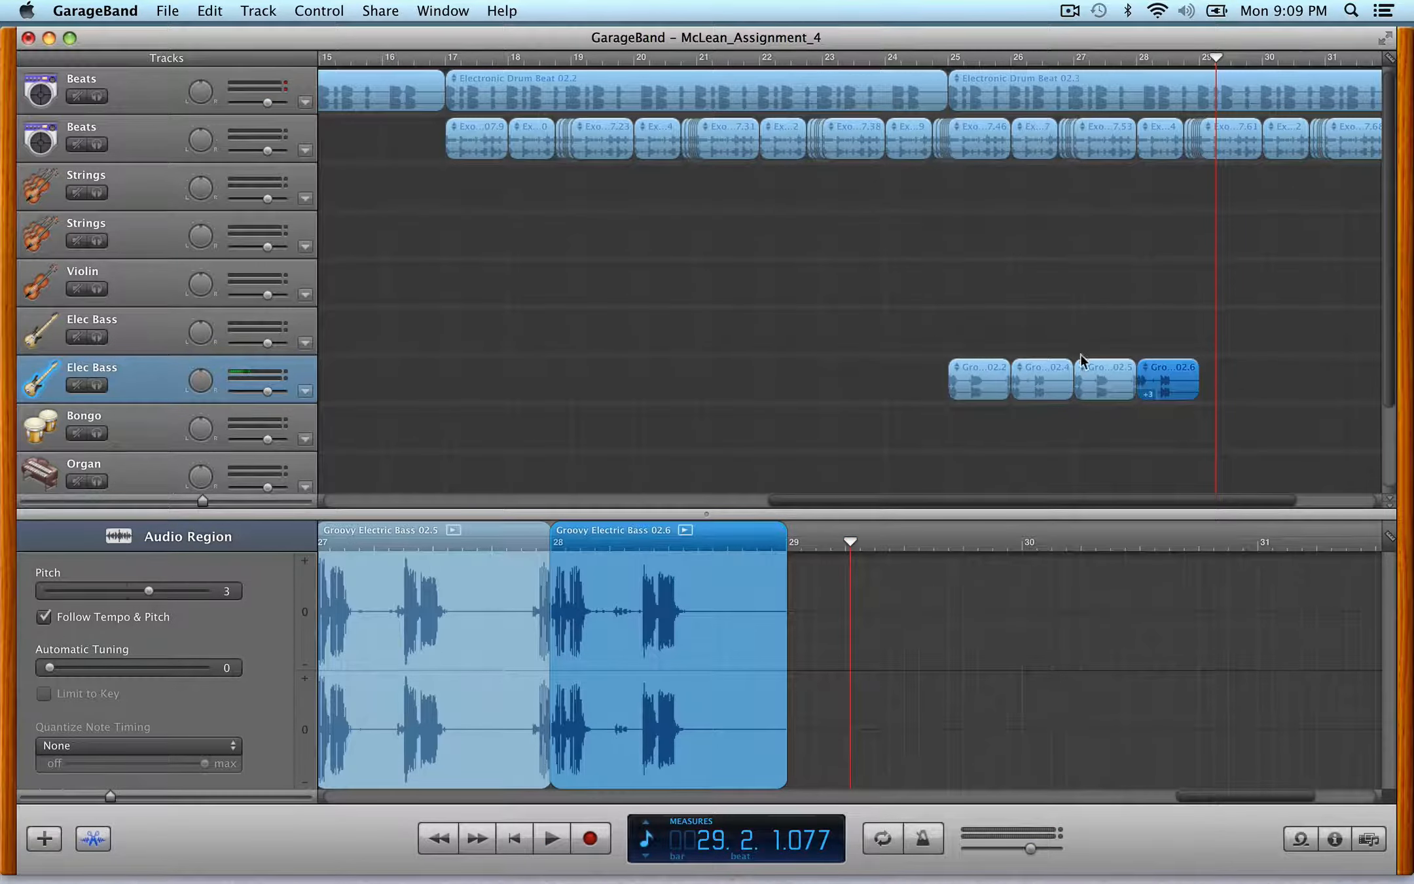
- Loop the last Groovy Electric Bass region to extend it further
mouse_move(1227, 373)
mouse_down()
mouse_move(1006, 373)
mouse_move(1240, 373)
mouse_up()
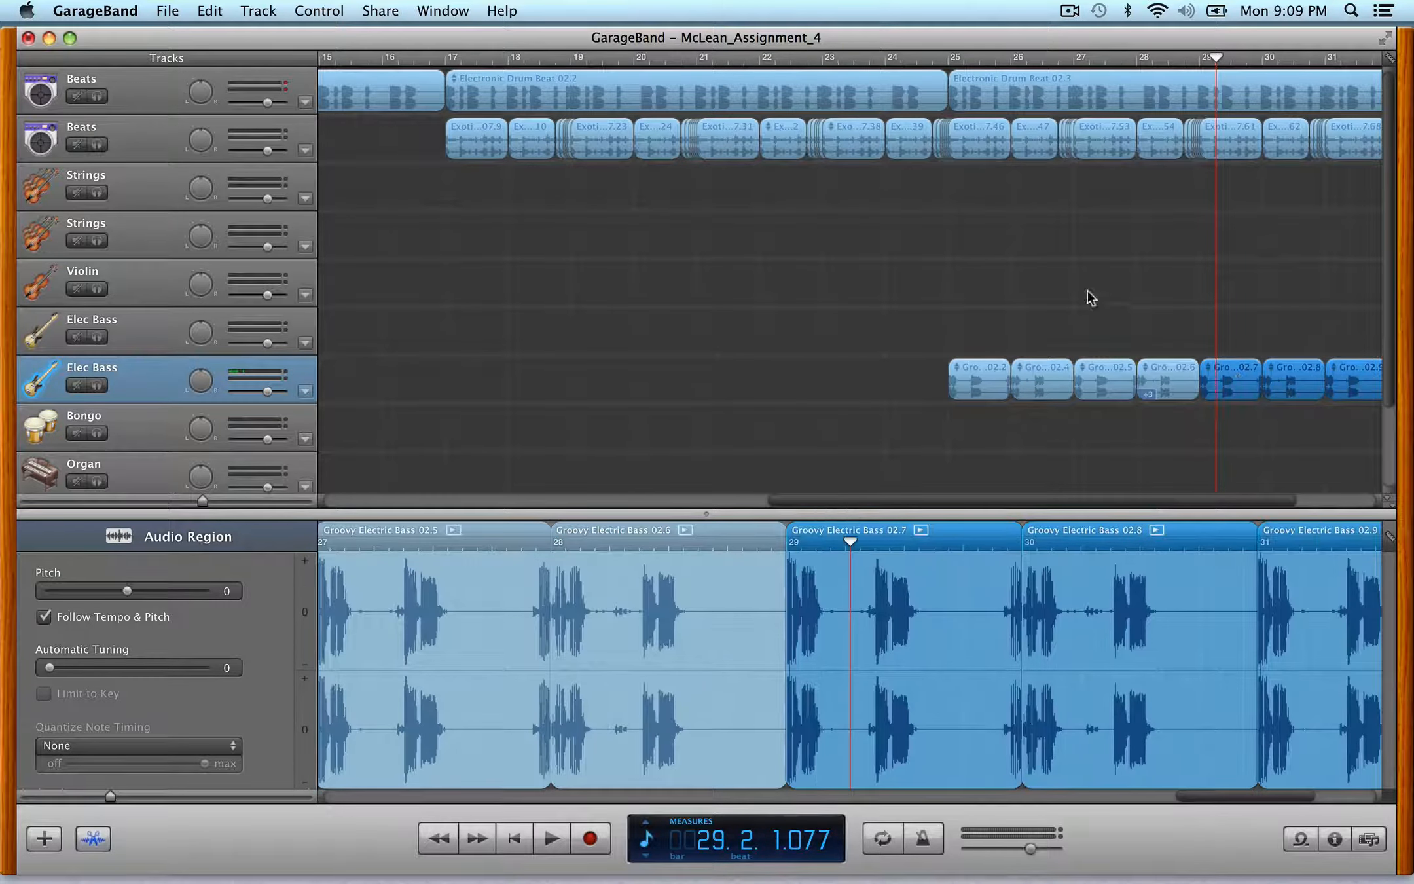
- Select the beat, drum and bass regions from bar 25 to 32 and copy them to start at bar 33
scroll(1087, 290, right, 2)
scroll(1088, 291, right, 2)
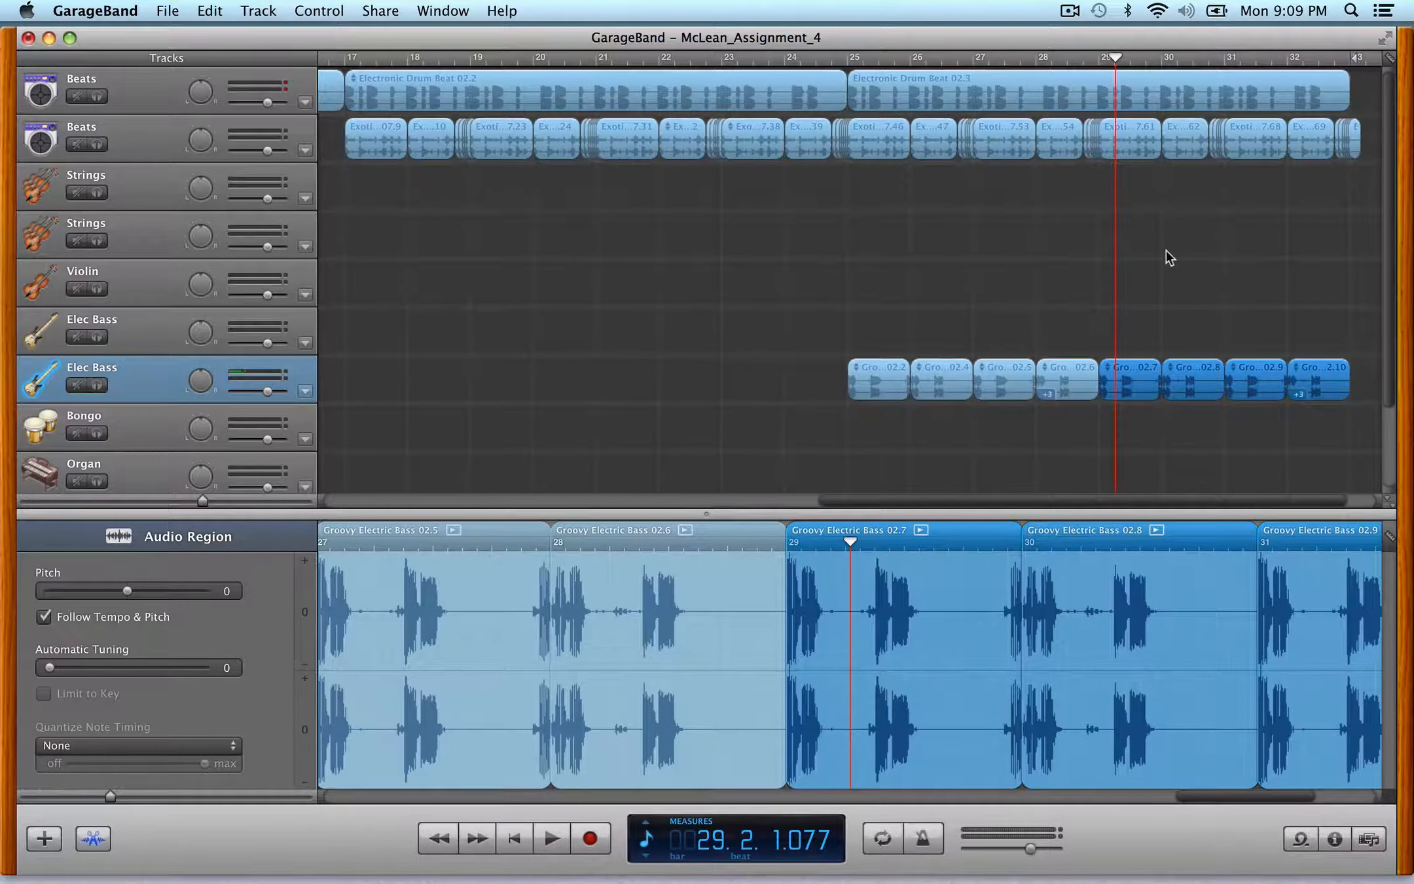
drag(1330, 451, 1059, 97)
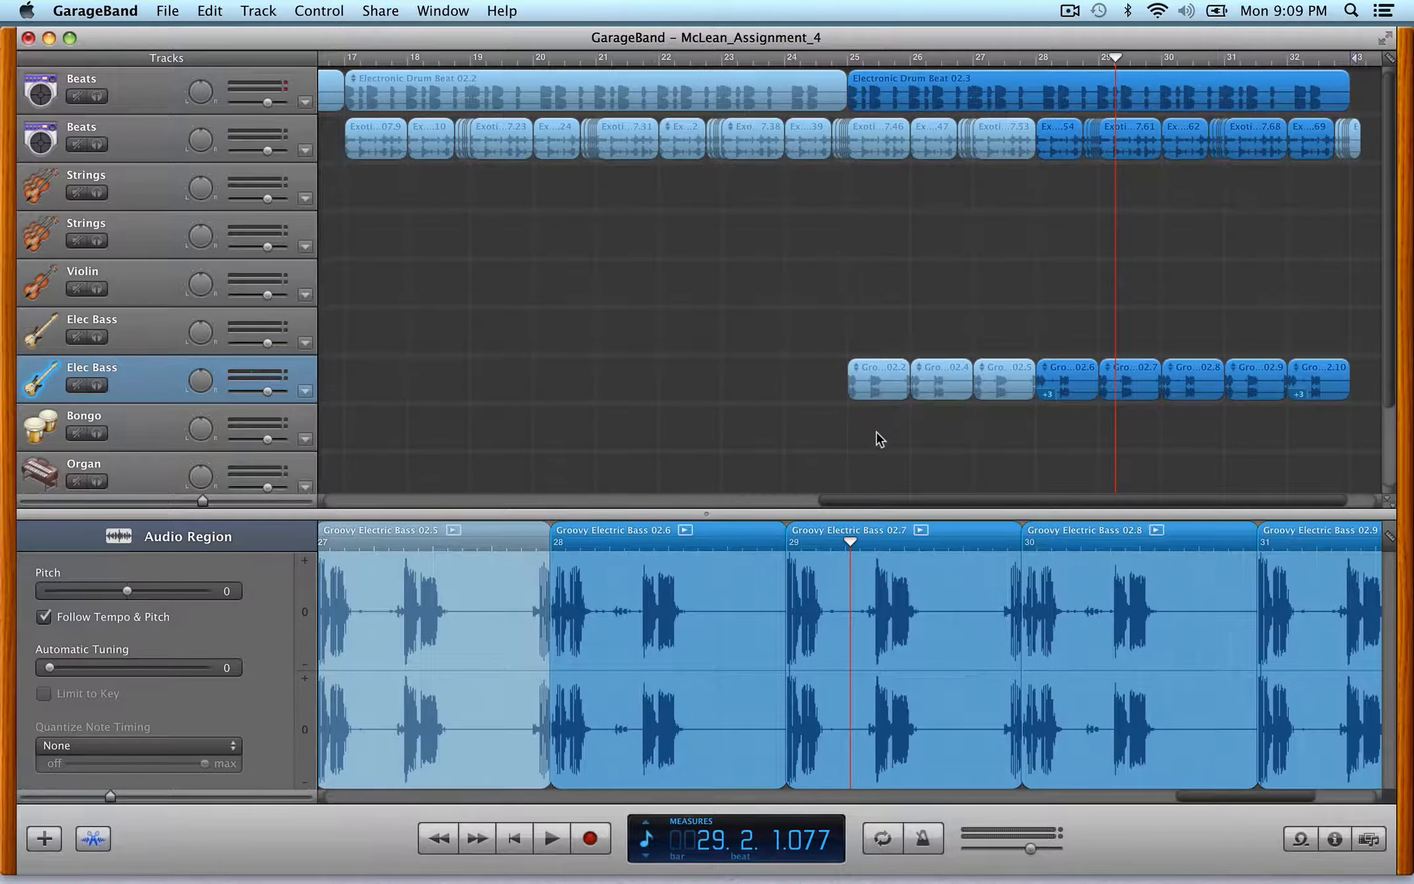
drag(867, 447, 1382, 73)
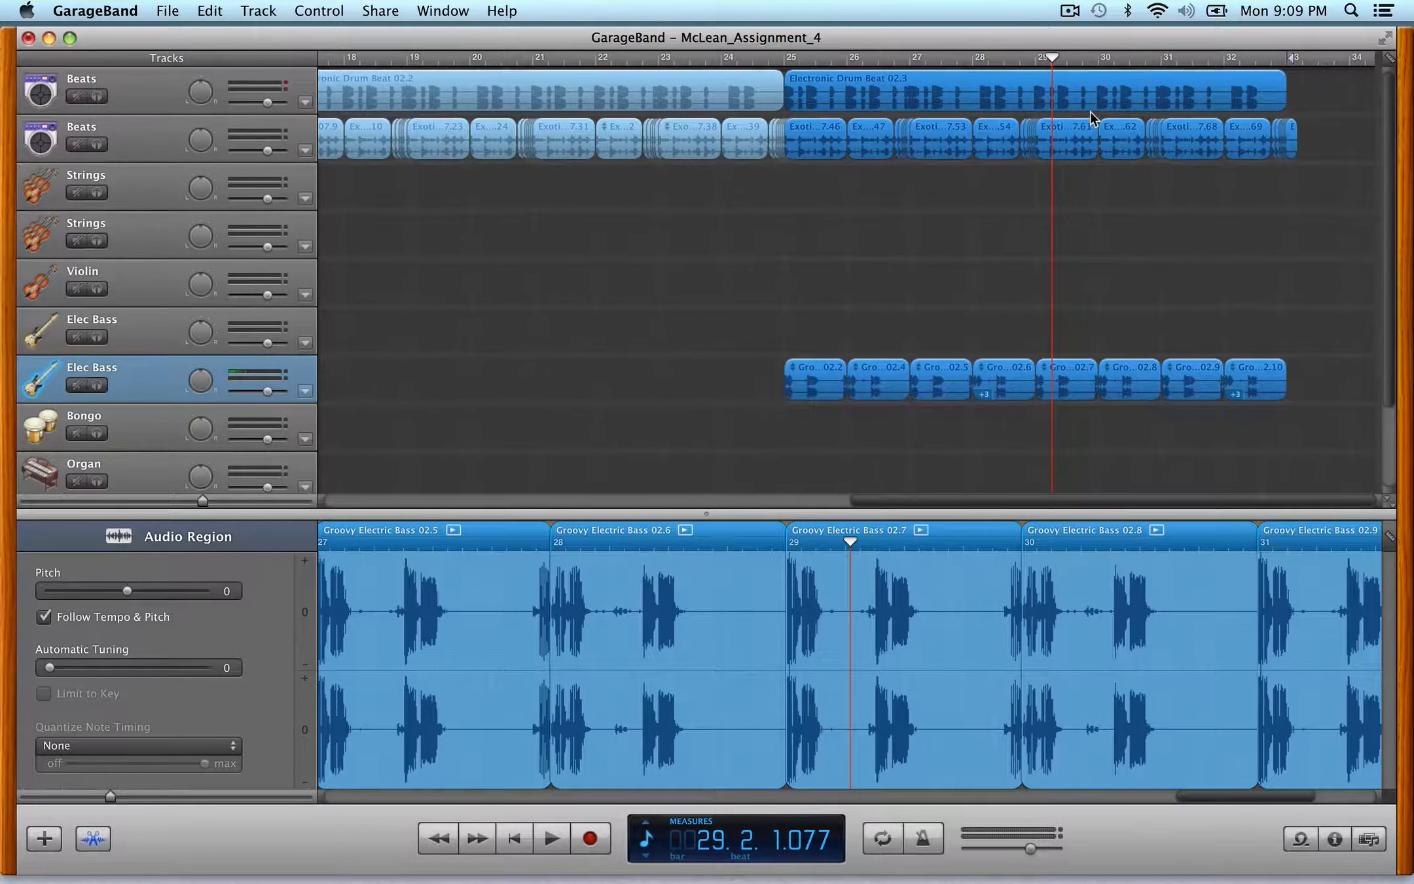
click(1067, 89)
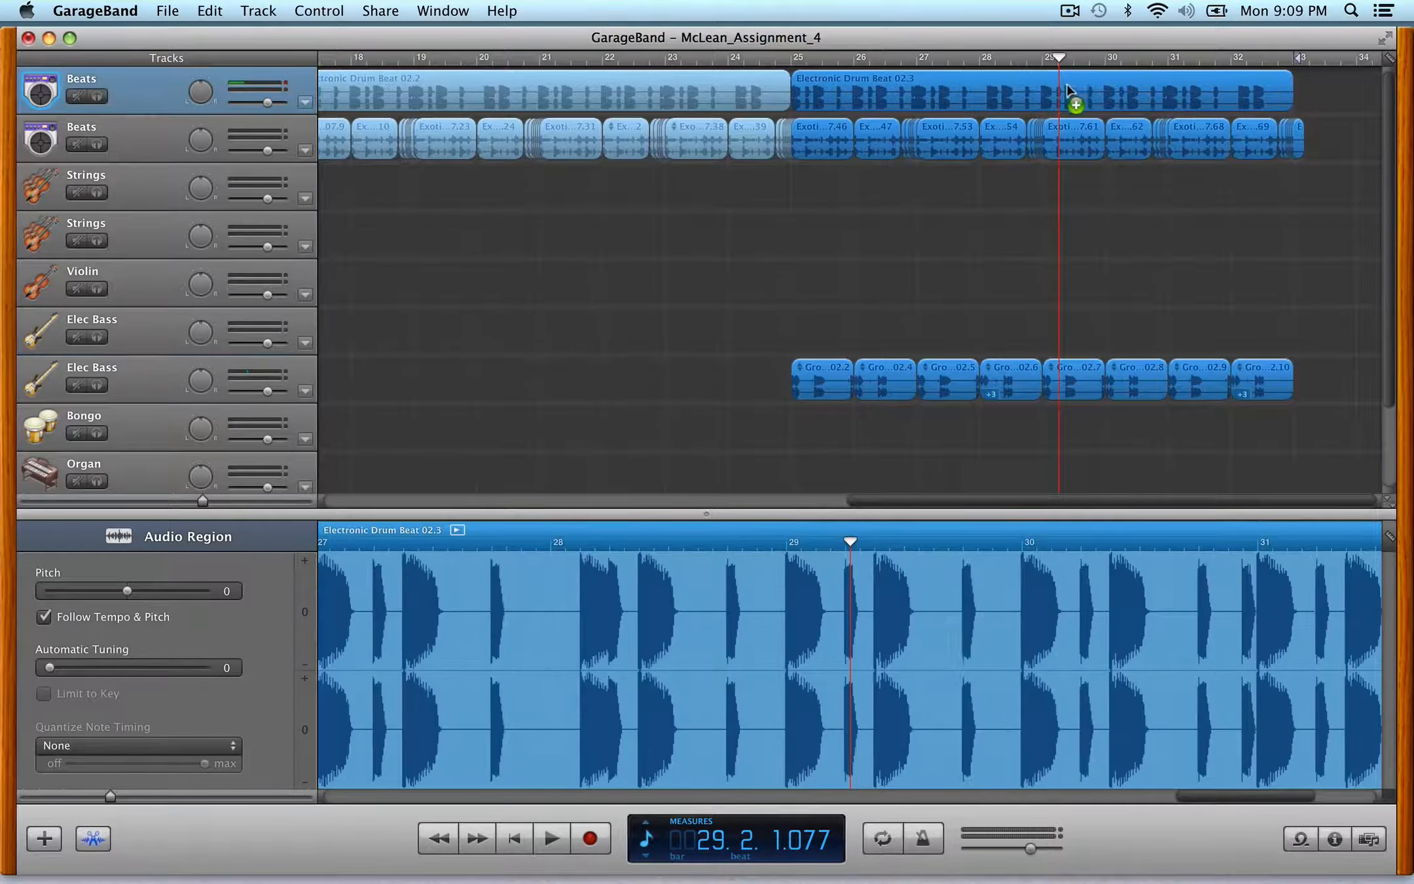
drag(1068, 90, 1179, 160)
key(super+c)
drag(1172, 88, 1243, 86)
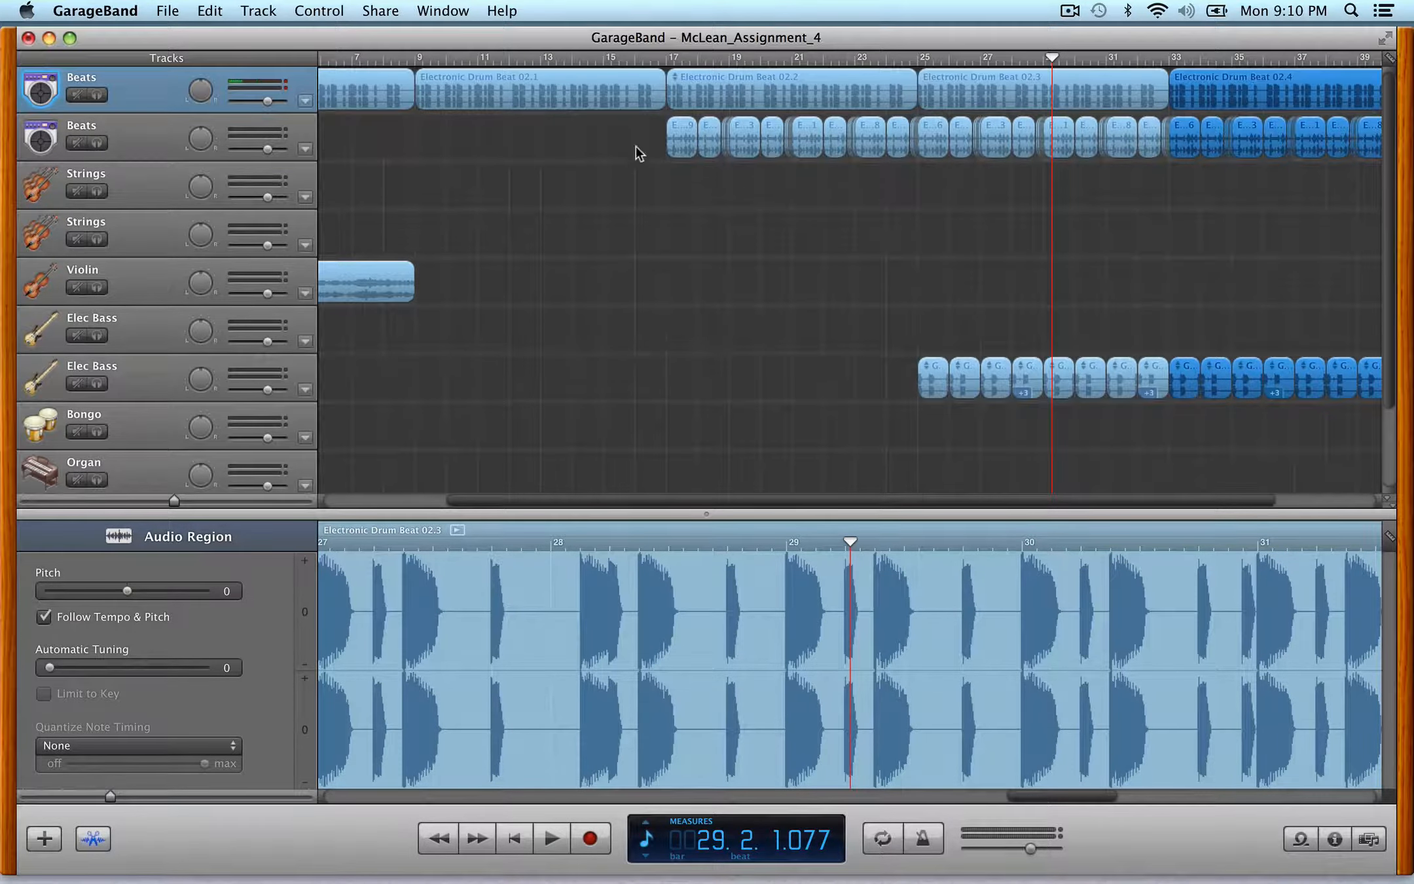
- Copy the violin's Contemplative Synth region to bar 41 and loop it to about bar 55
key(c)
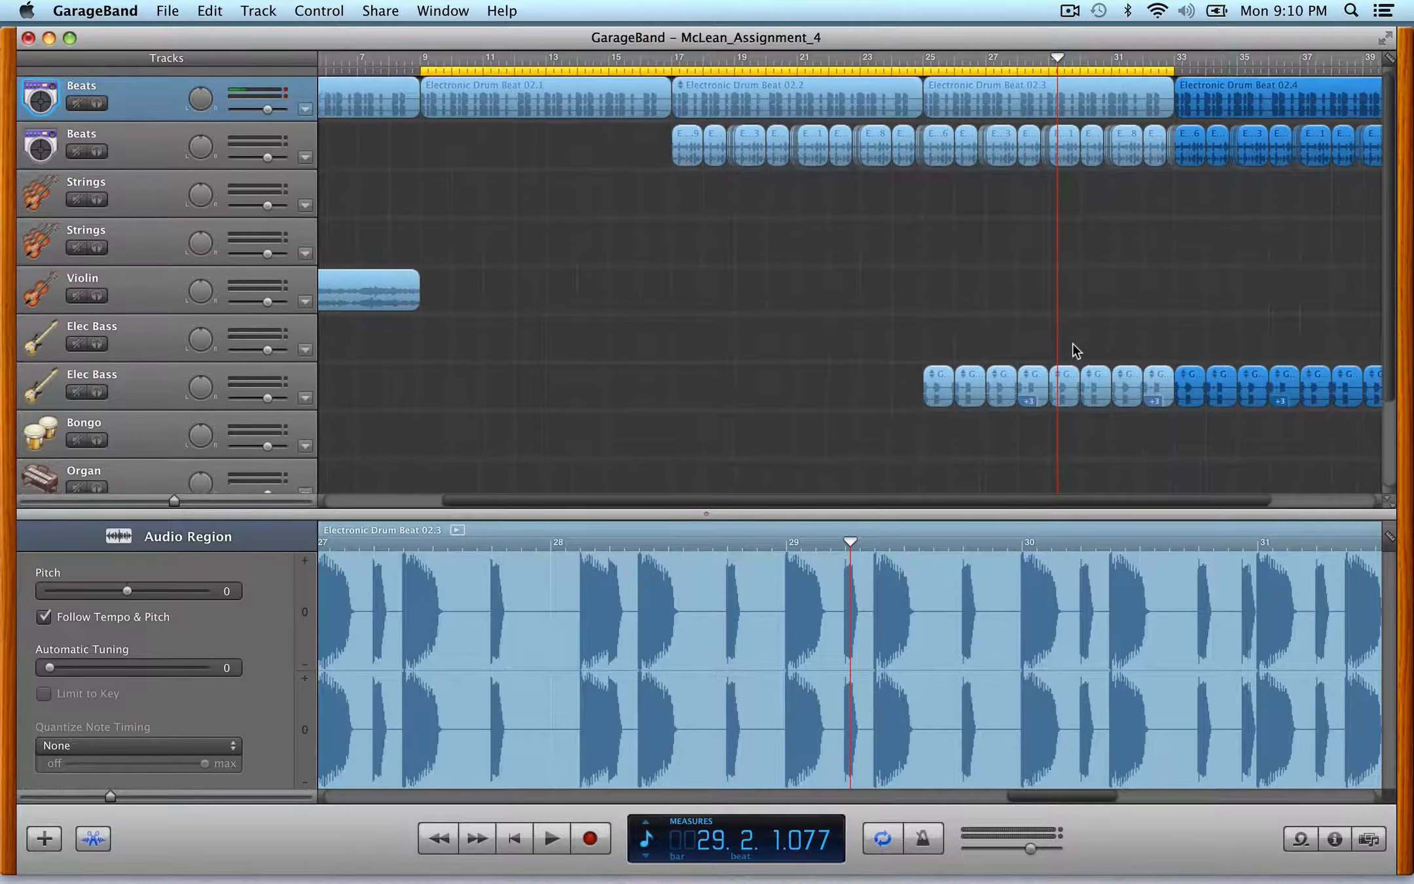
scroll(1074, 344, right, 1)
scroll(1074, 343, down, 2)
scroll(1061, 321, left, 3)
scroll(1060, 262, down, 3)
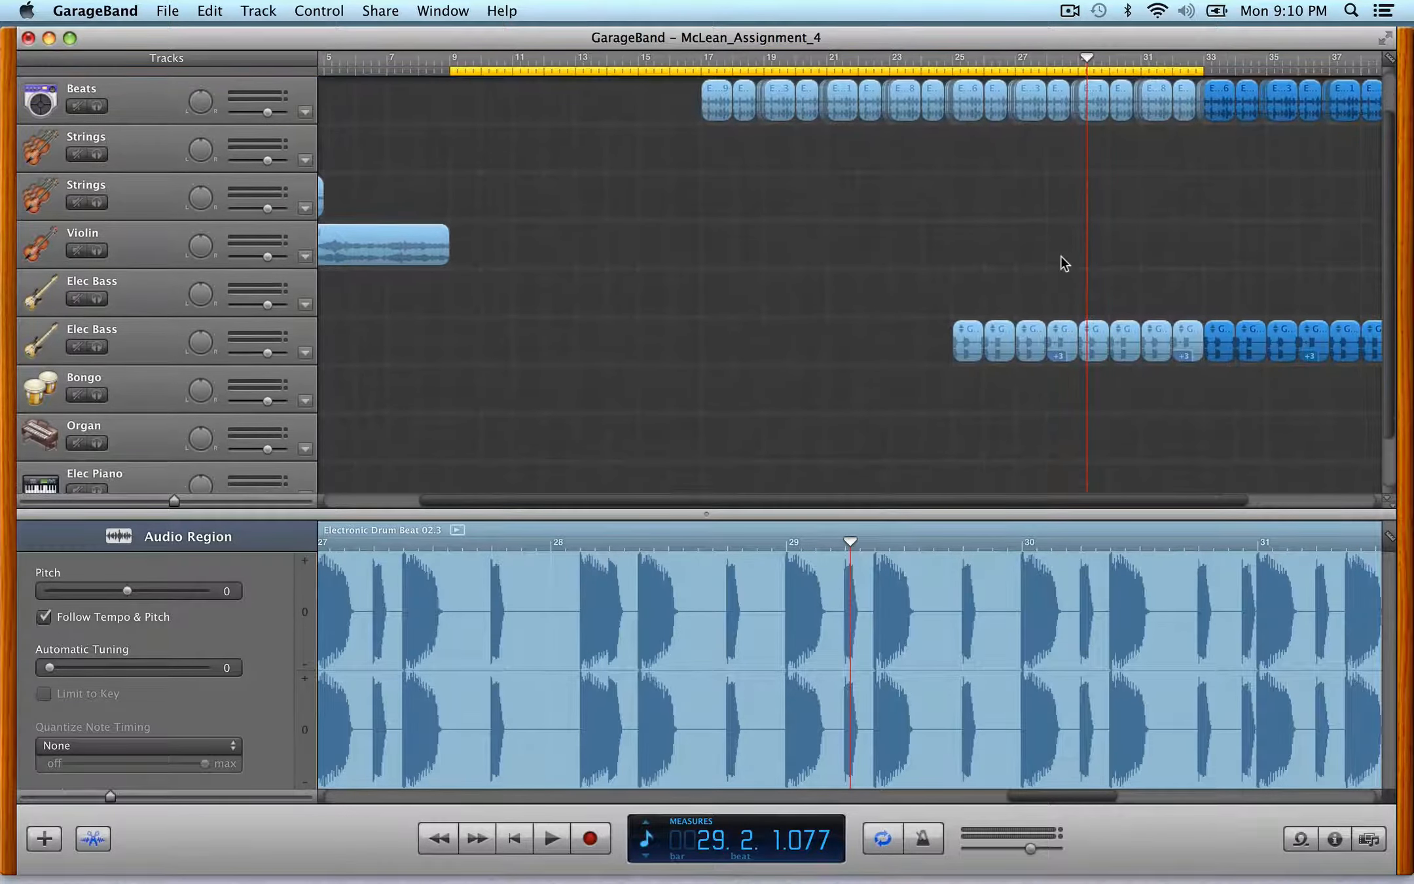
scroll(1061, 262, left, 2)
scroll(1061, 261, left, 4)
scroll(1061, 262, down, 1)
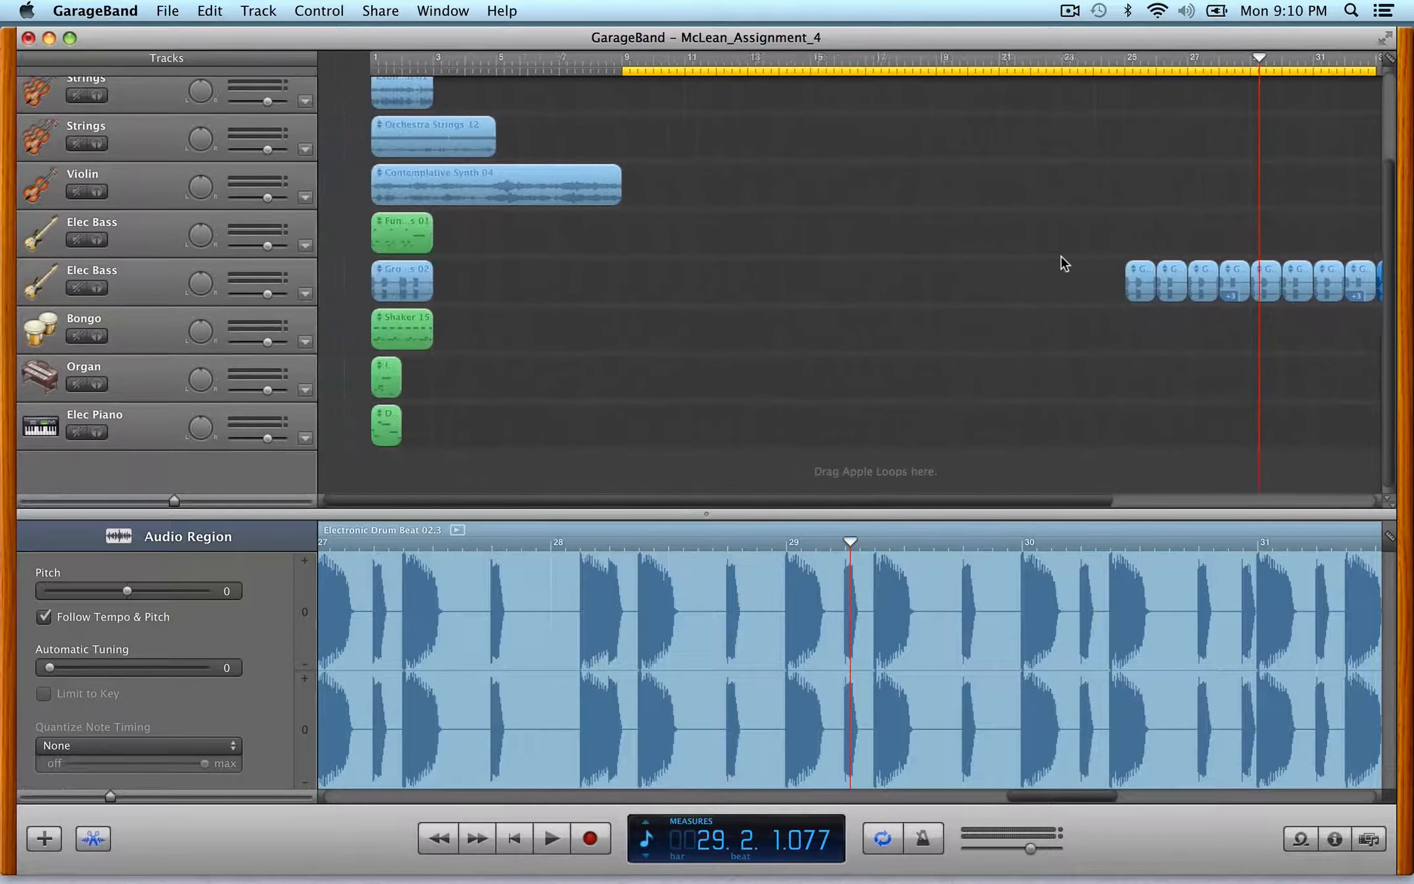
scroll(1003, 262, right, 2)
scroll(813, 259, left, 1)
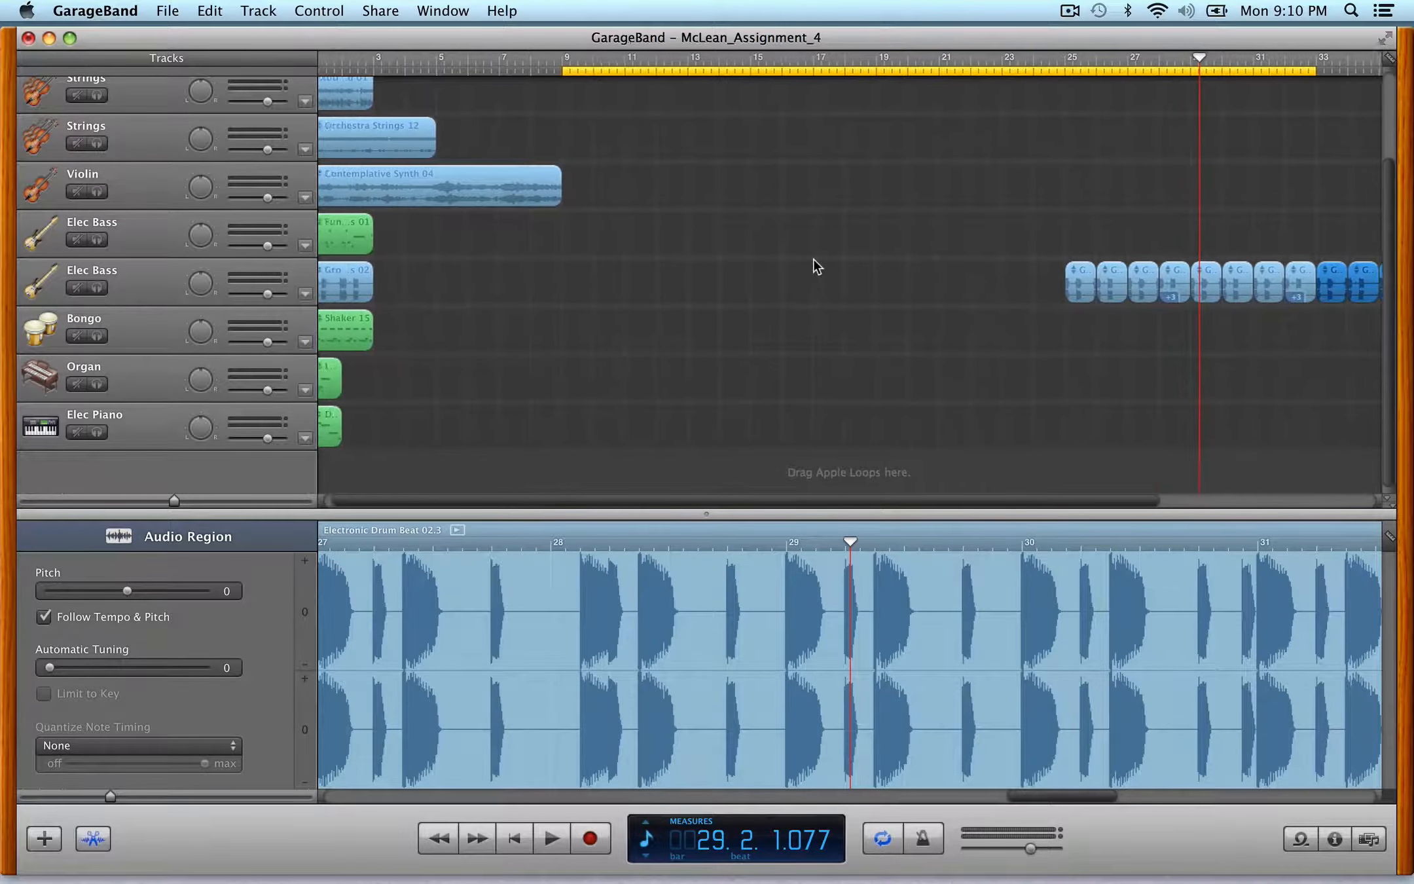
scroll(794, 261, right, 3)
scroll(794, 261, up, 1)
scroll(794, 260, down, 1)
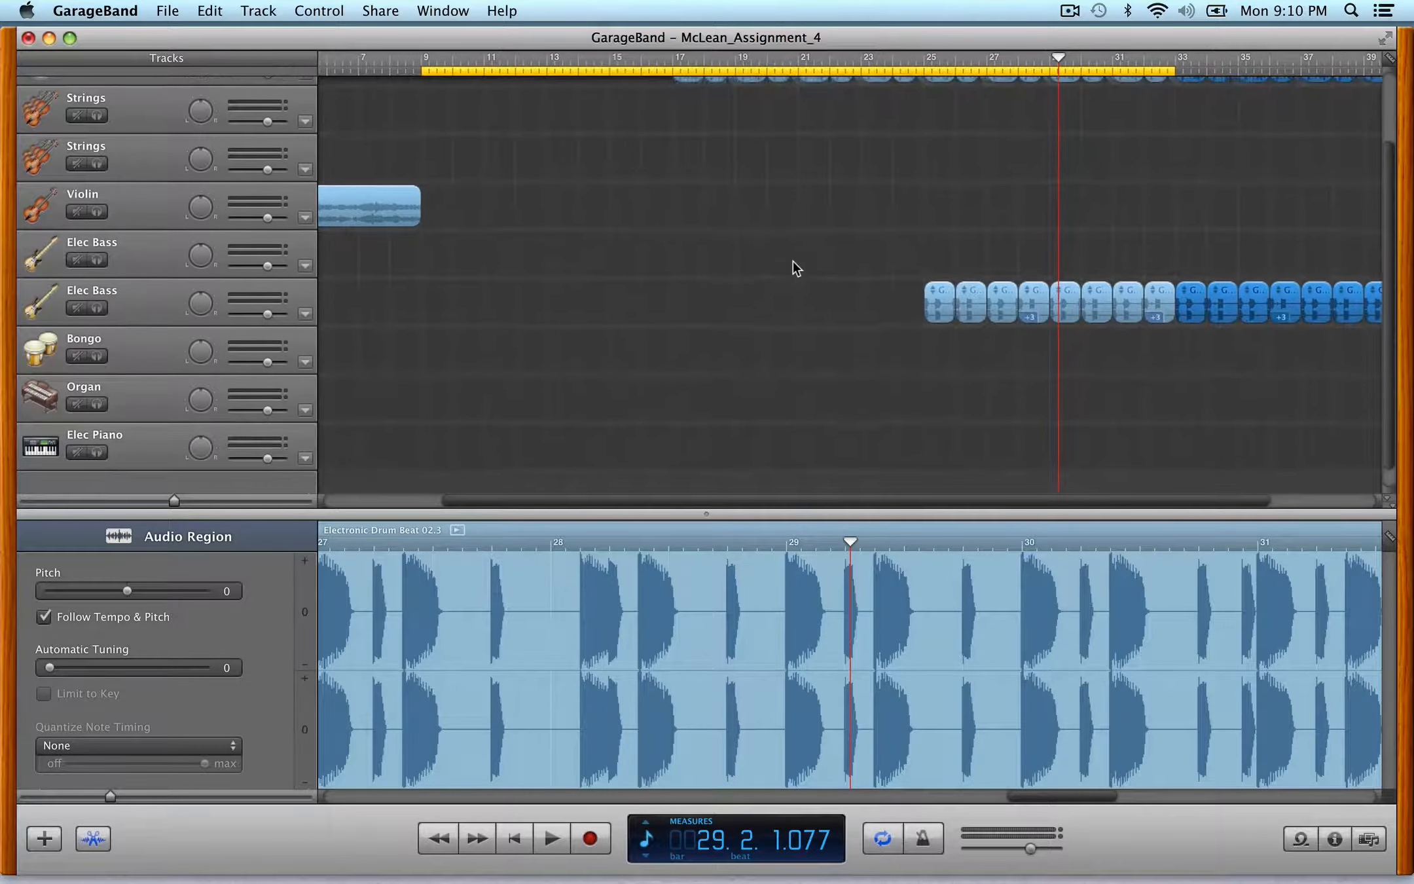
scroll(793, 261, up, 1)
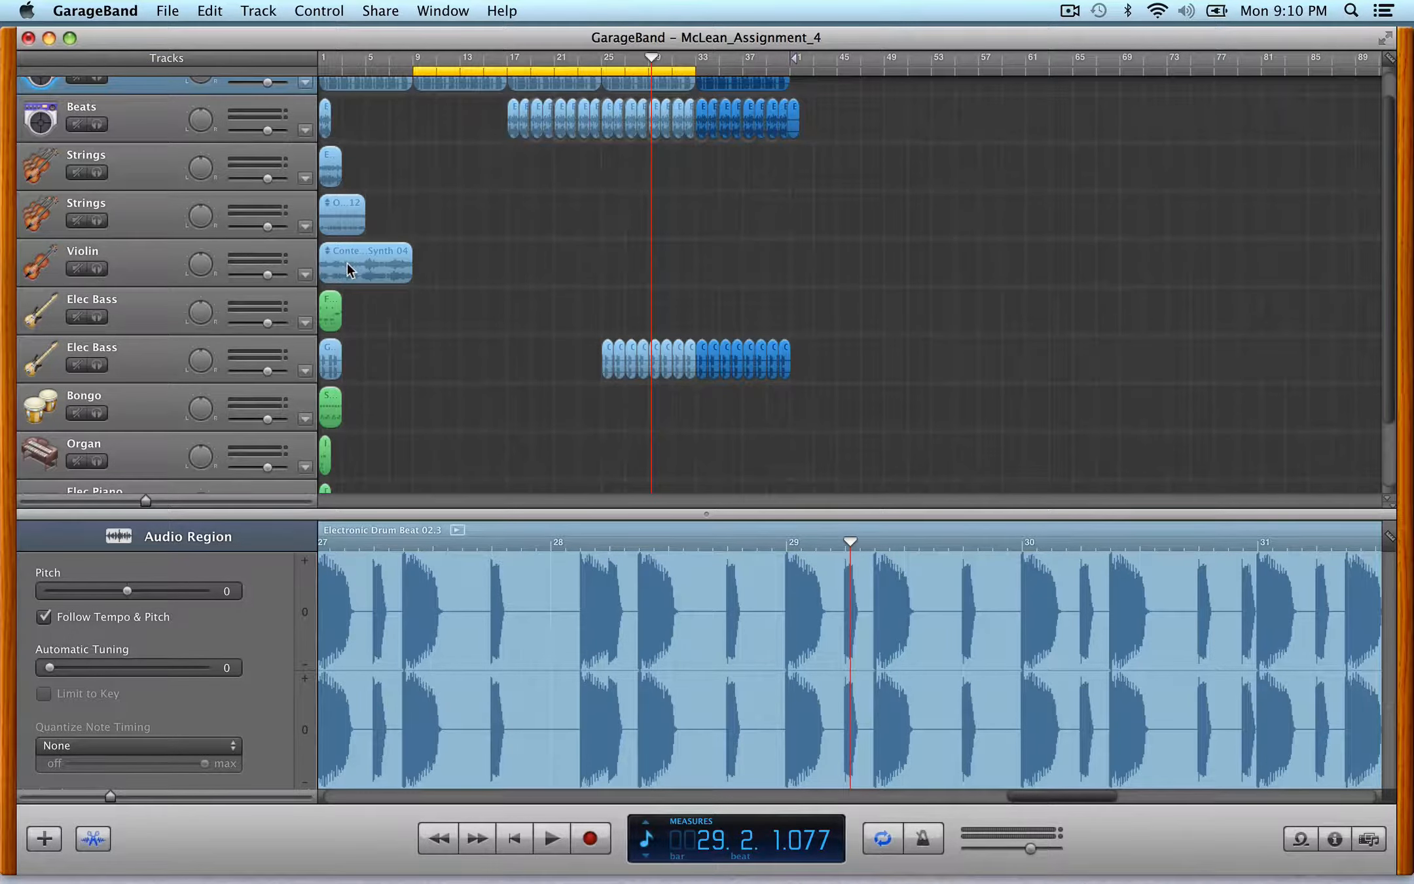
mouse_move(347, 263)
mouse_down()
mouse_move(843, 254)
mouse_move(815, 255)
mouse_up()
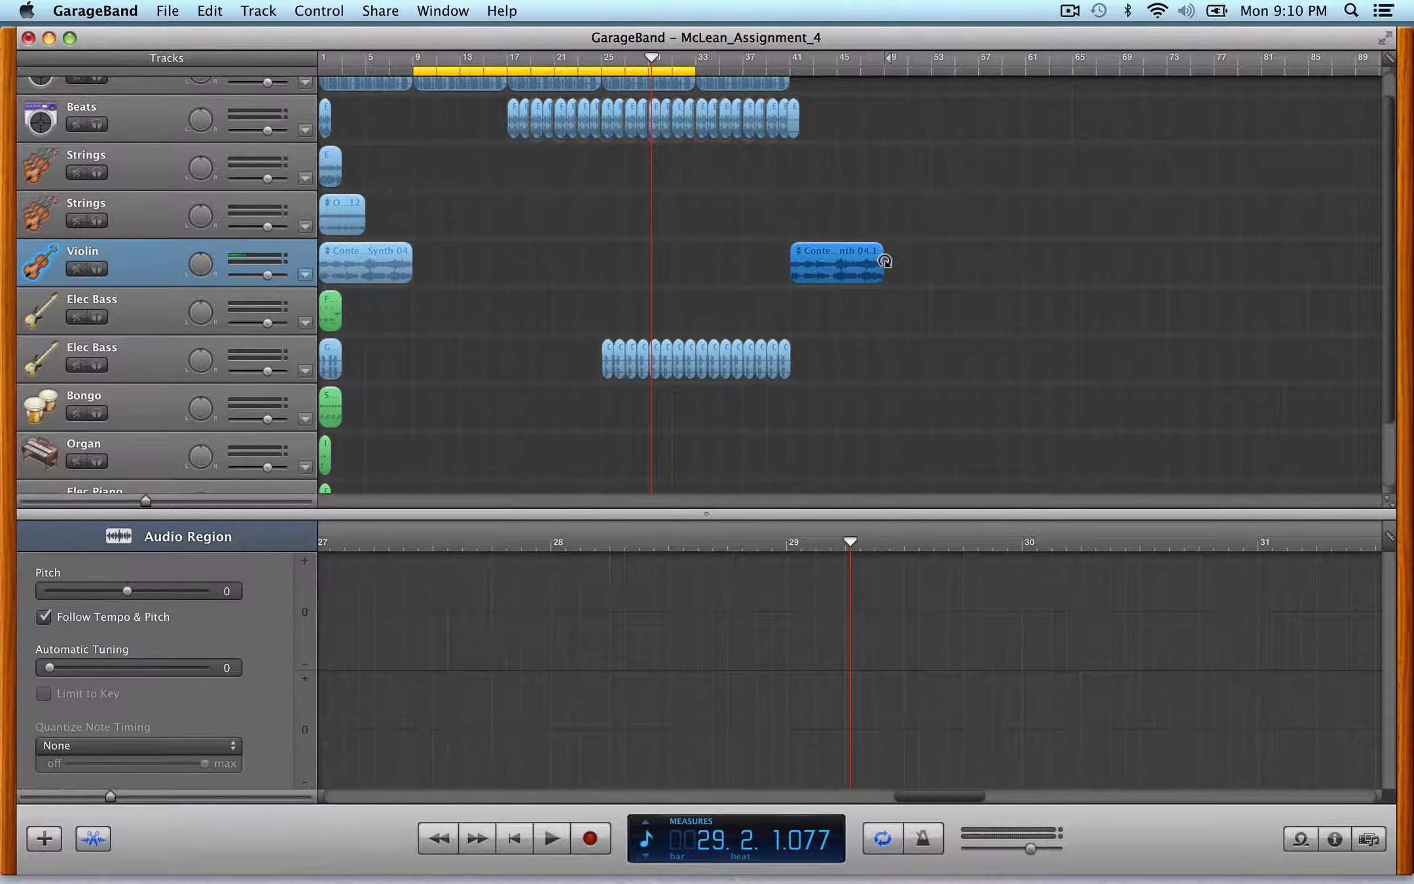
drag(880, 247, 960, 273)
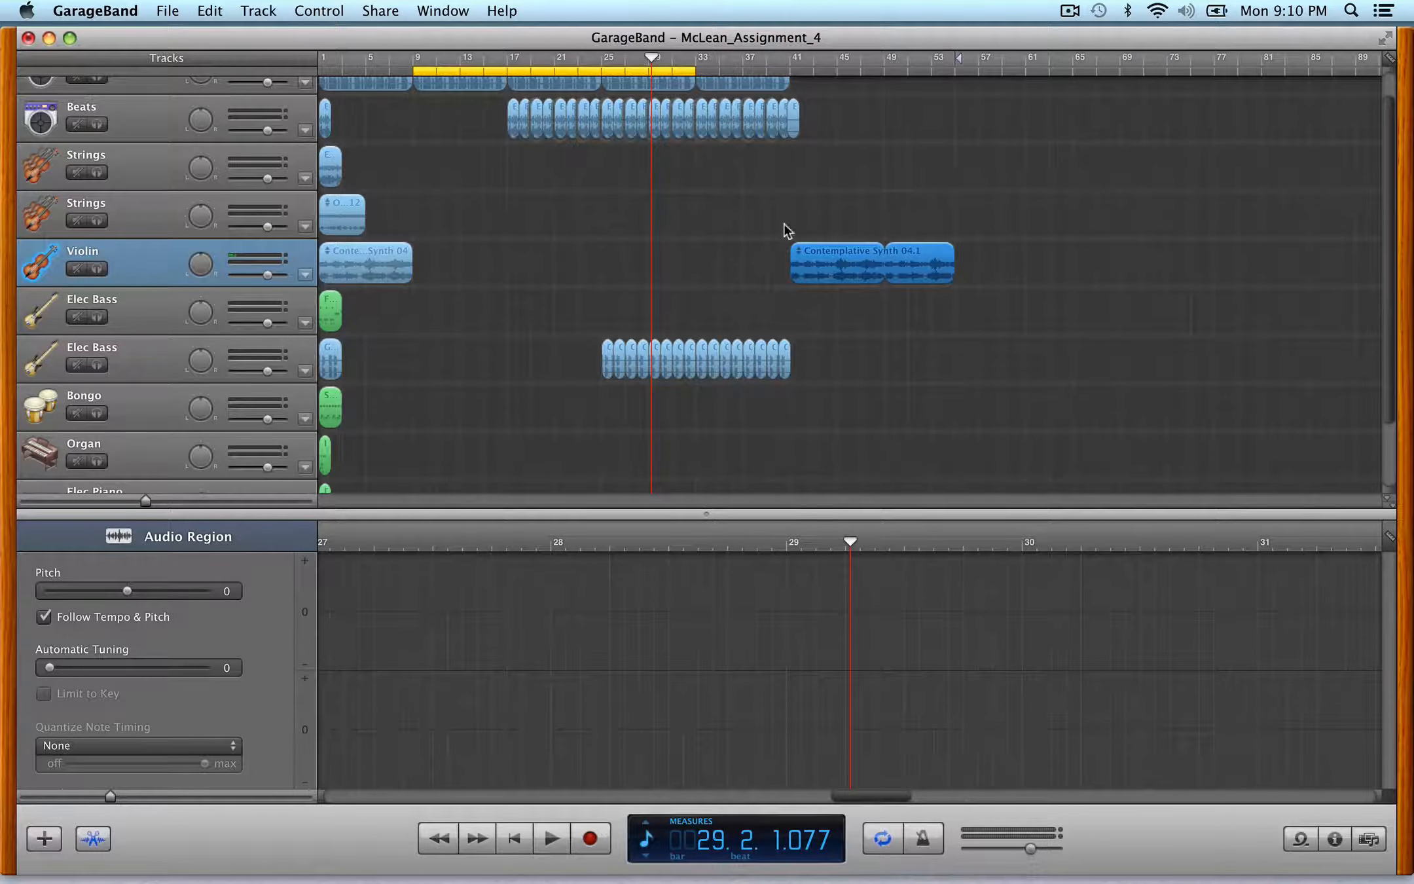
- Copy the beat, drum and bass regions from bars 25–40 to start at bar 41
drag(609, 413, 787, 66)
drag(629, 97, 810, 107)
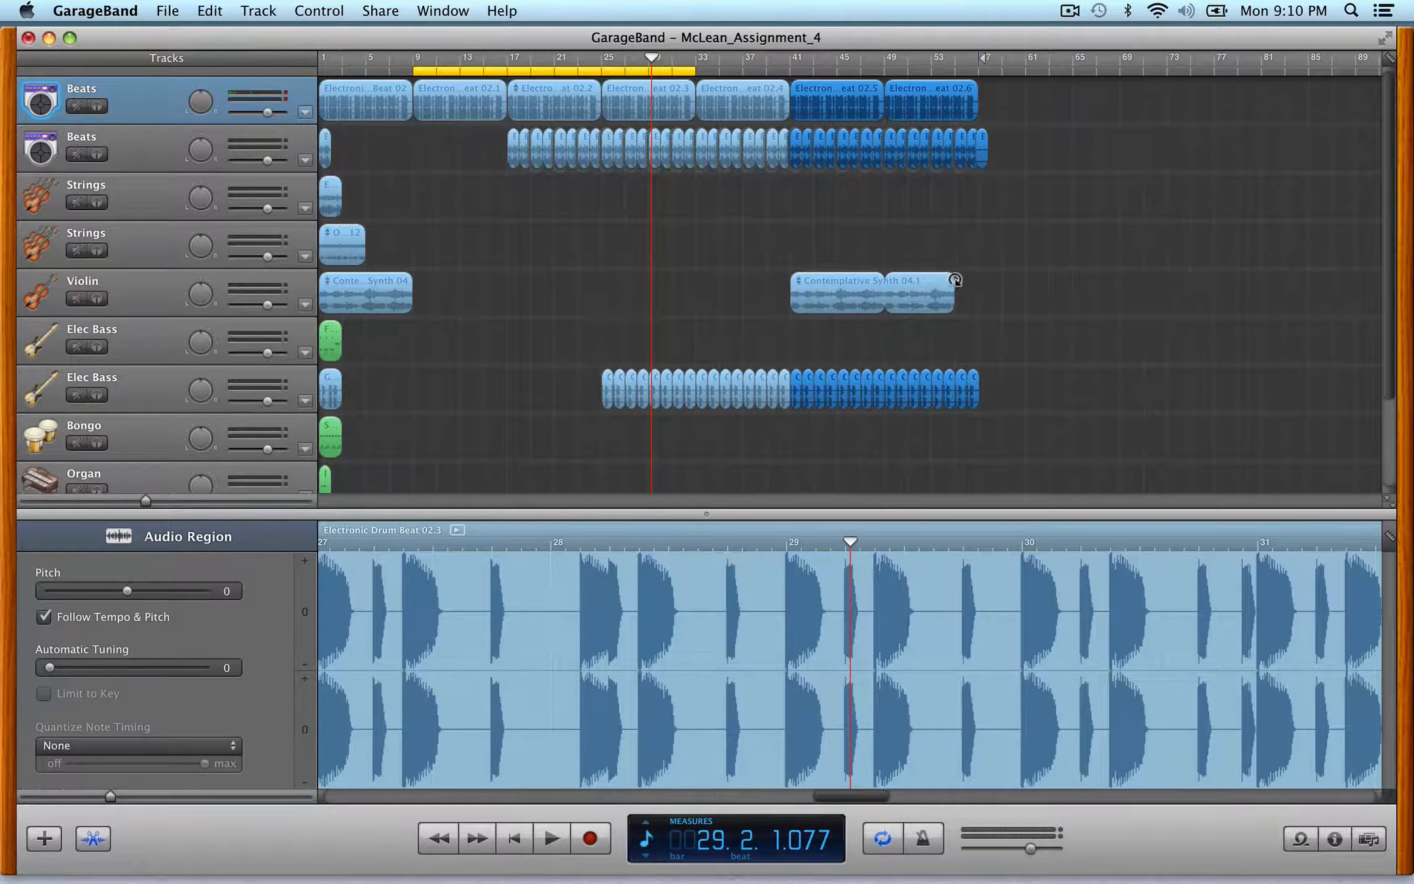
- Extend the violin region's loop to end at bar 57
drag(955, 279, 977, 280)
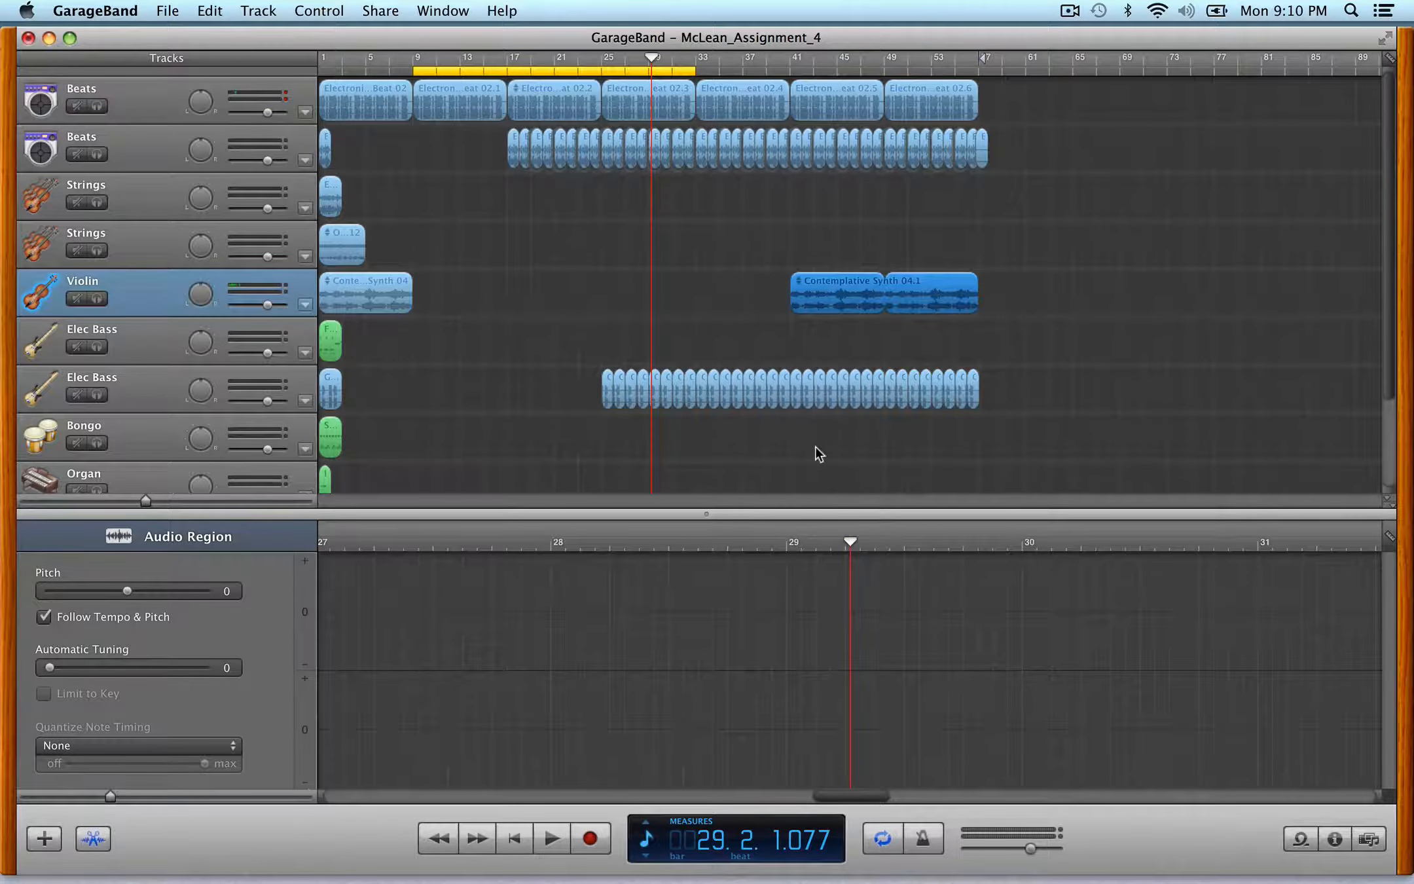
- Turn off cycle mode, play the arrangement from bar 41 and stop playback
click(886, 839)
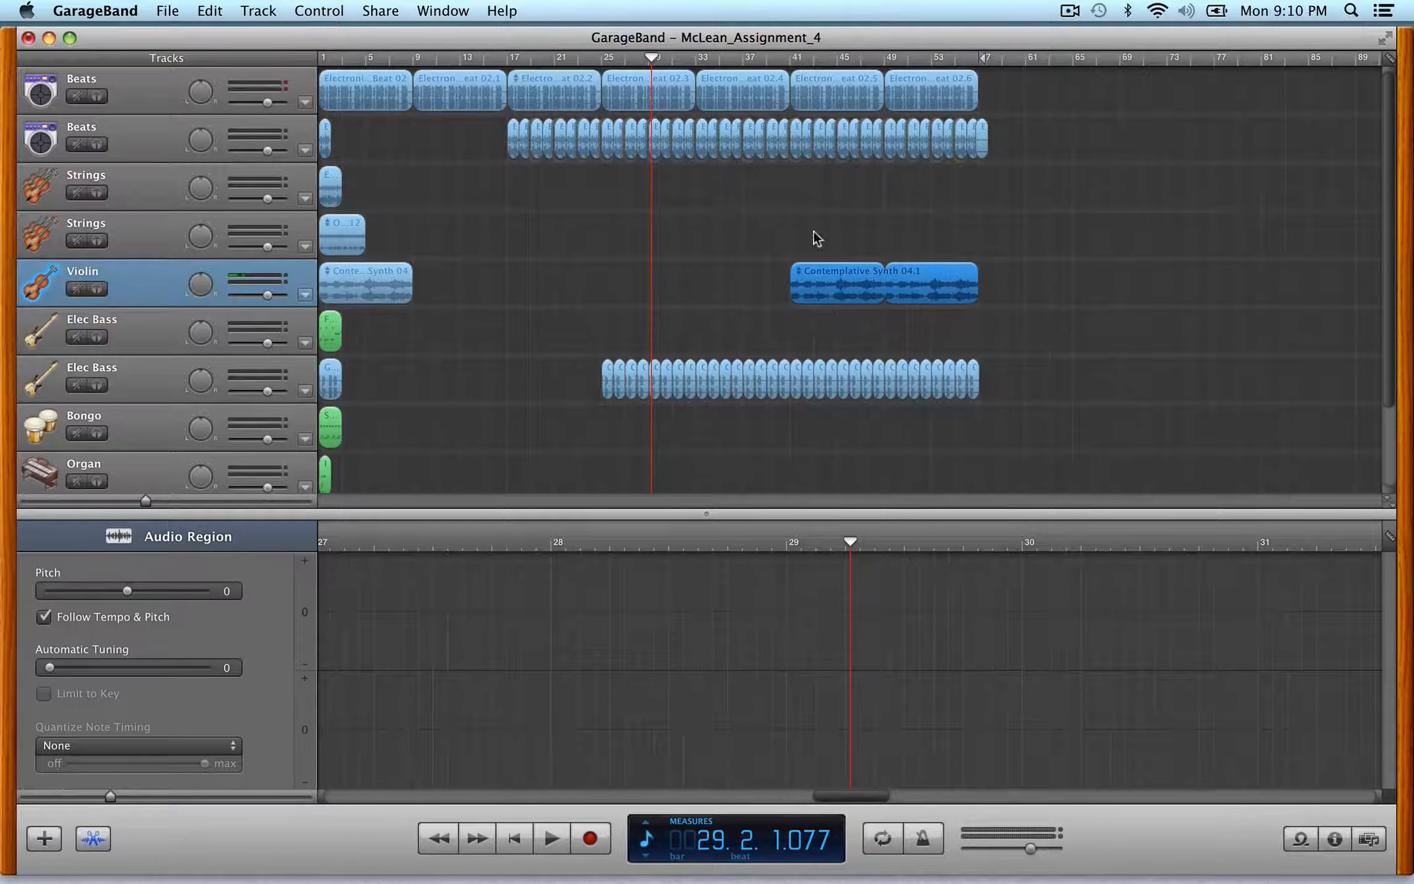
click(791, 59)
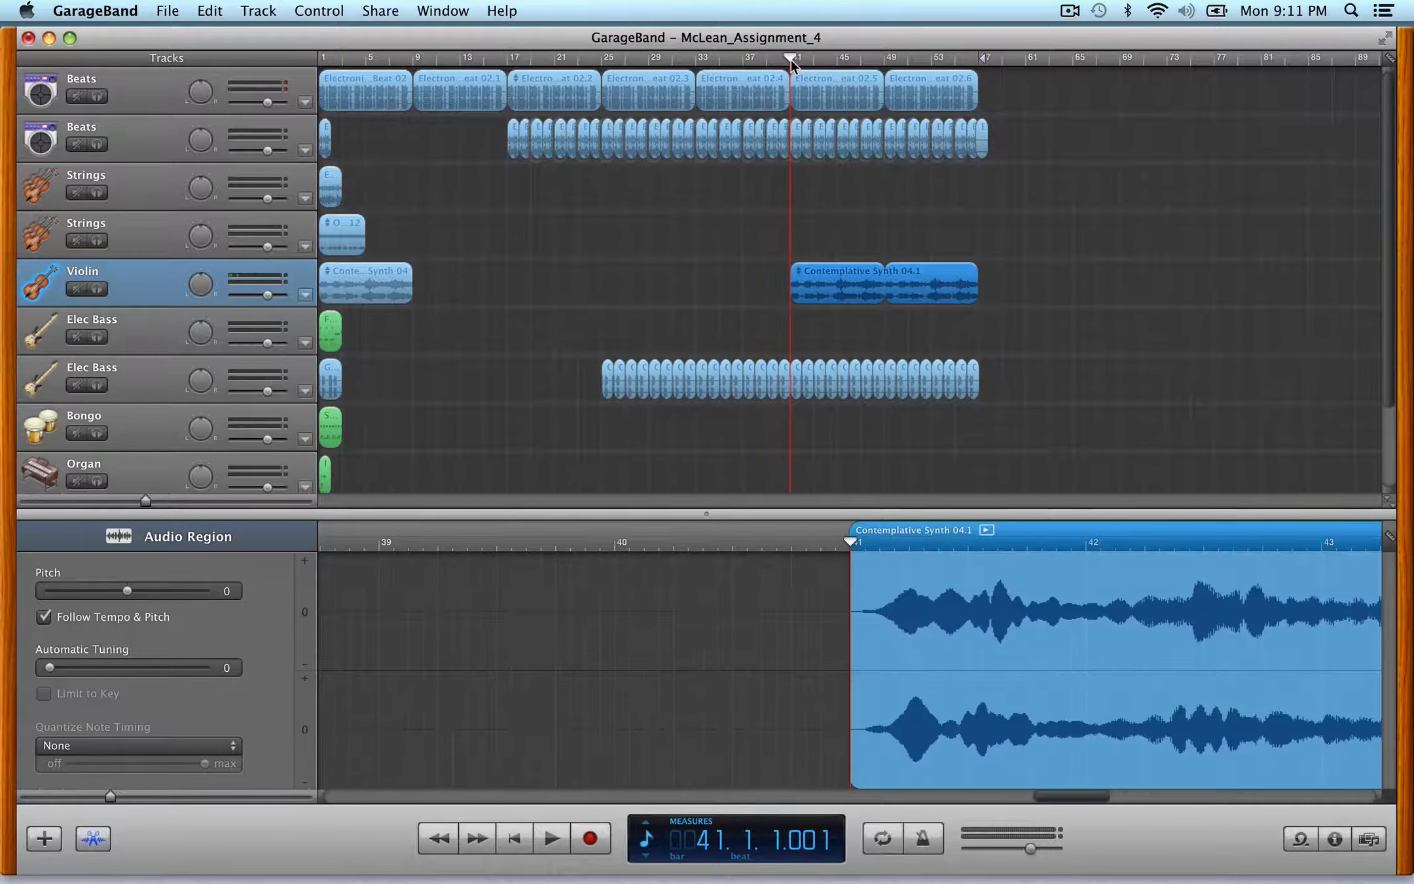
key(space)
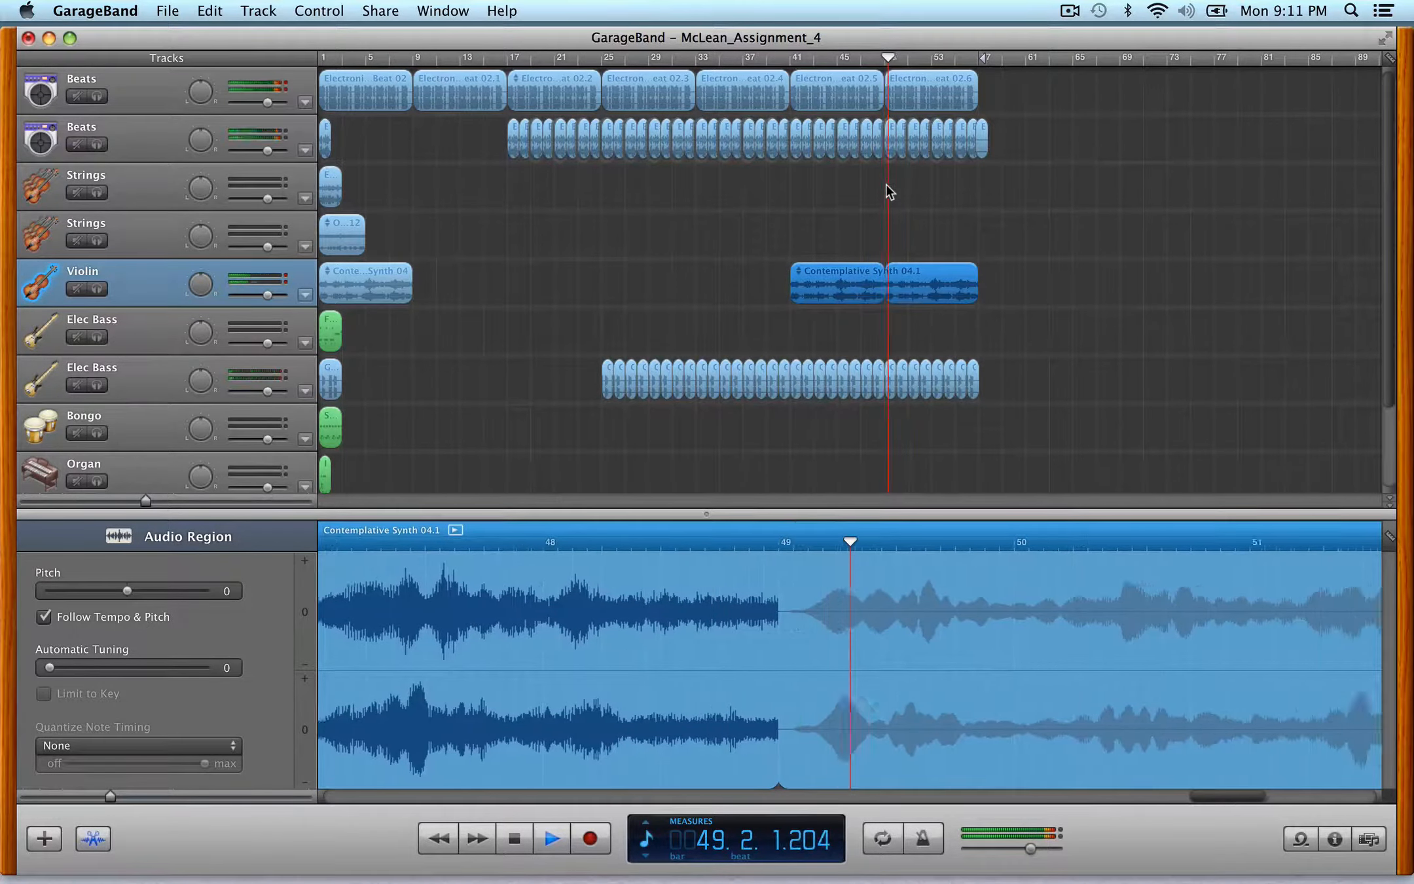
key(space)
scroll(769, 255, down, 1)
scroll(768, 254, up, 1)
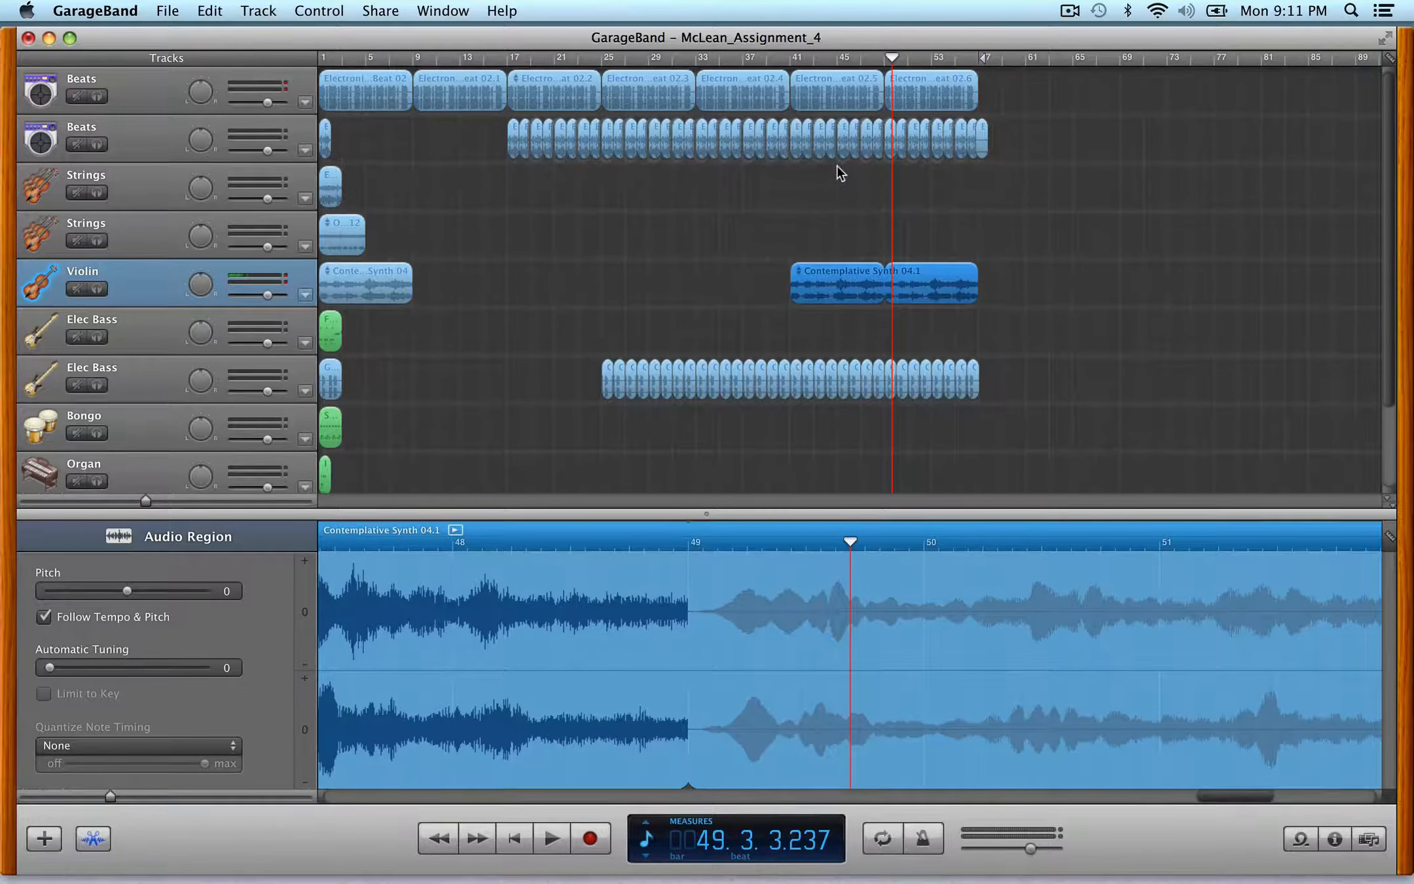
scroll(585, 294, down, 1)
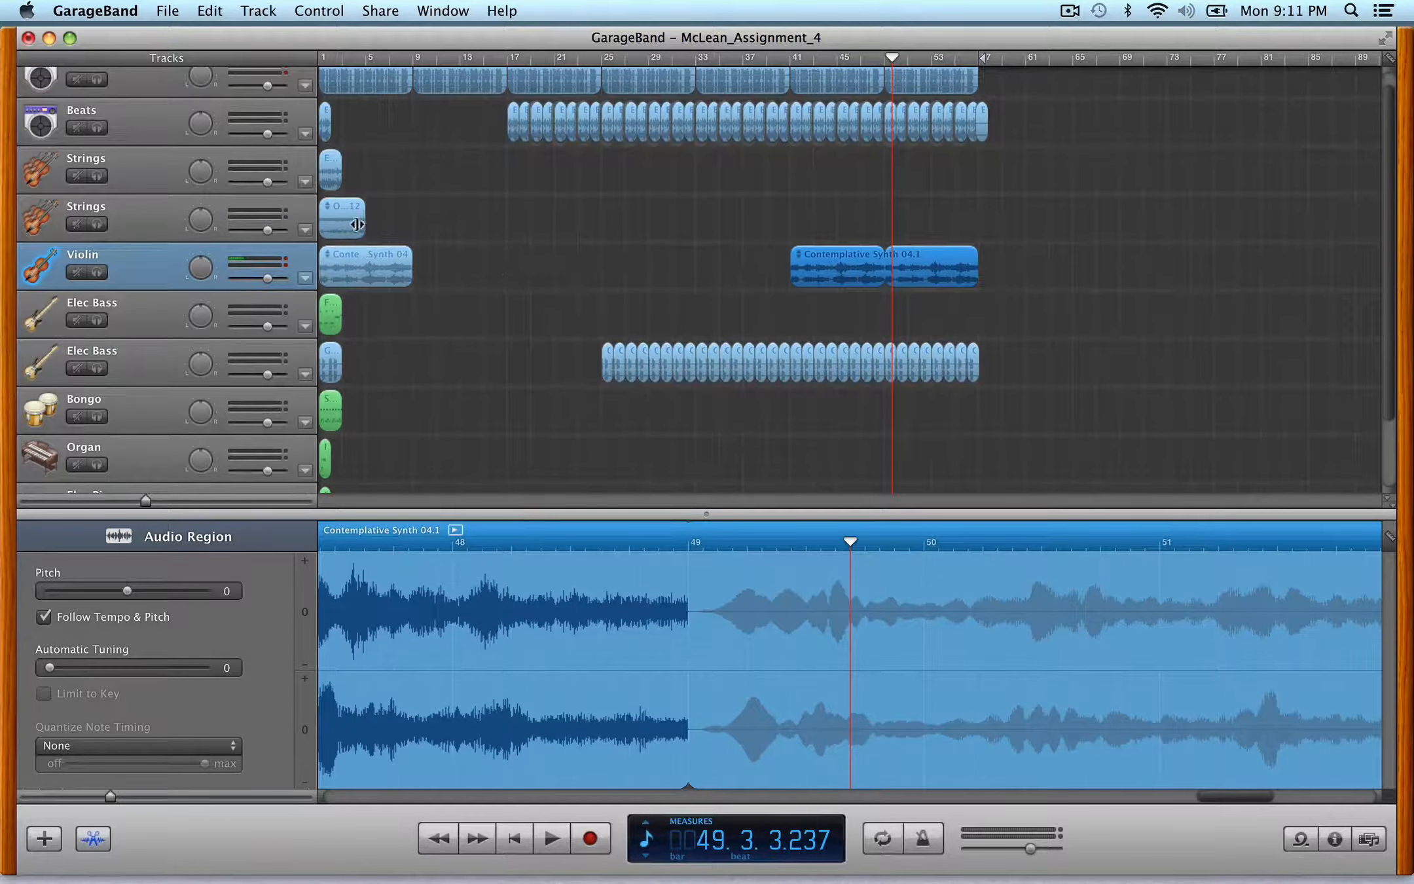
- Copy the Orchestra Strings region to bar 57 and loop it to bar 65
drag(338, 220, 992, 210)
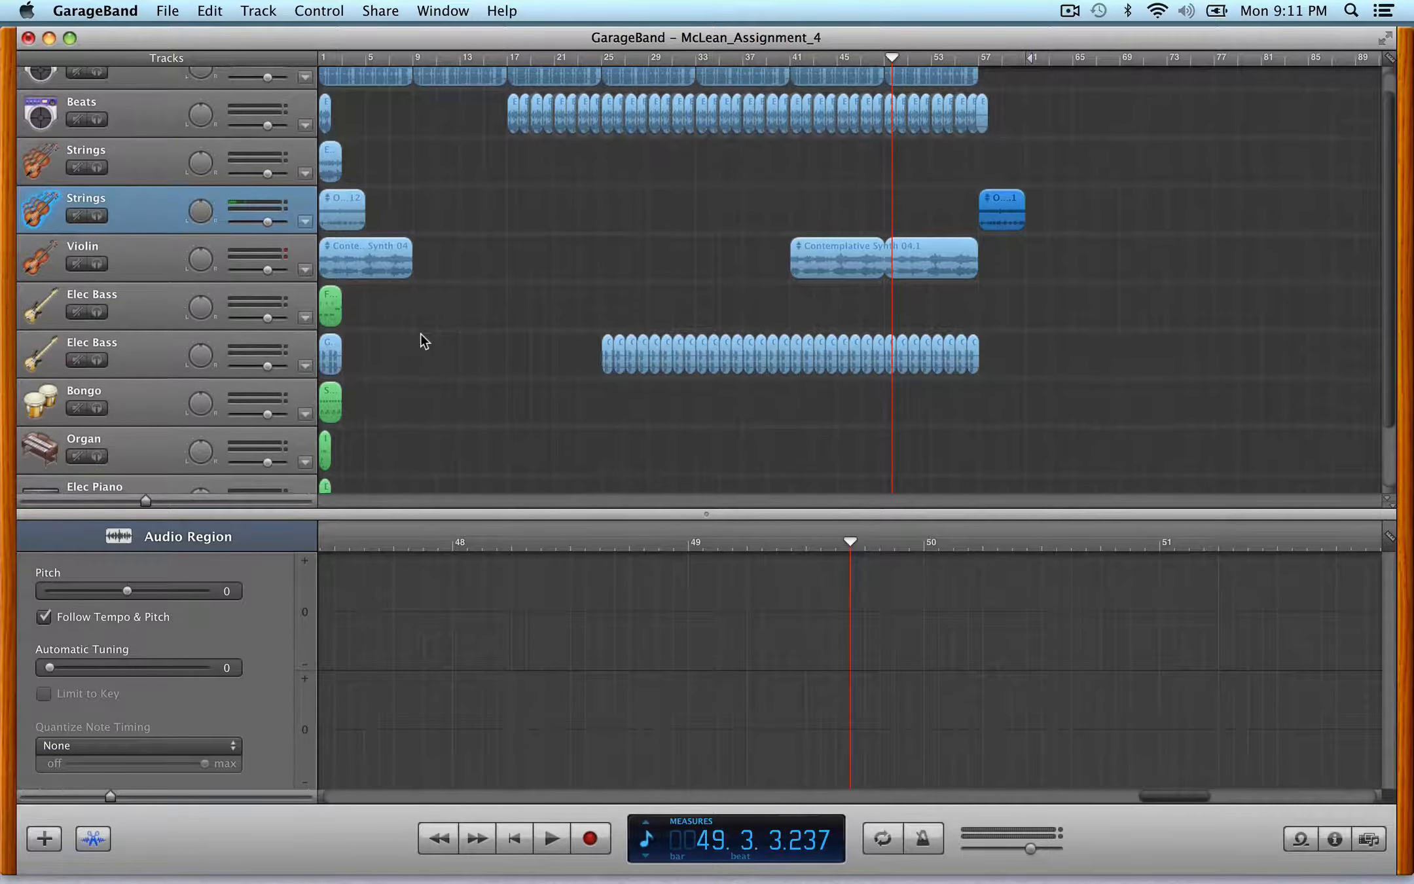
scroll(421, 335, down, 1)
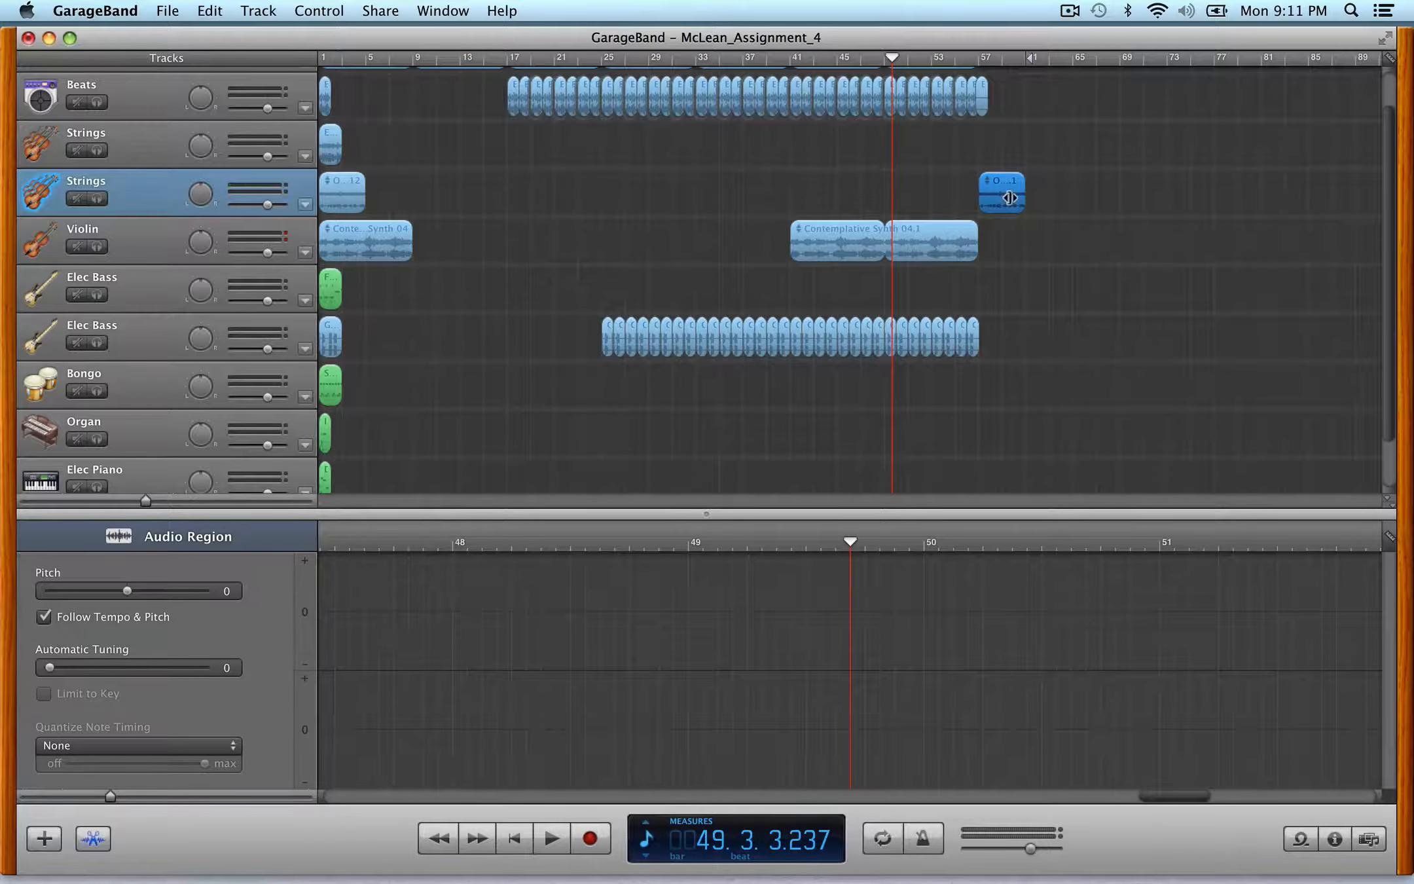
drag(1006, 200, 1047, 196)
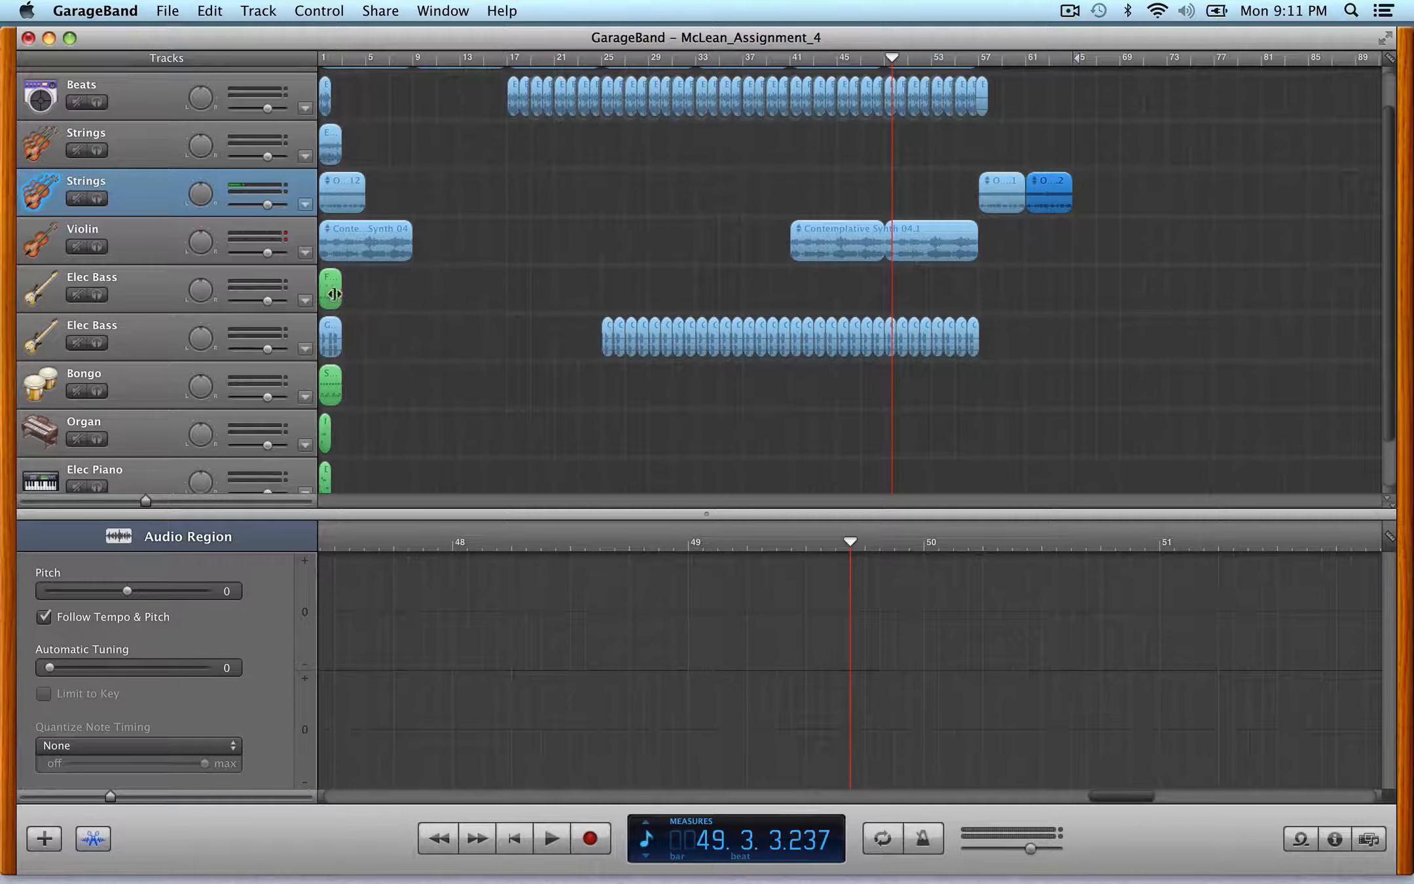
- Copy the green Elec Bass region from the start to bar 61
drag(331, 288, 1036, 285)
- Copy the last Electronic Drum Beat region to start at bar 57
scroll(918, 157, up, 2)
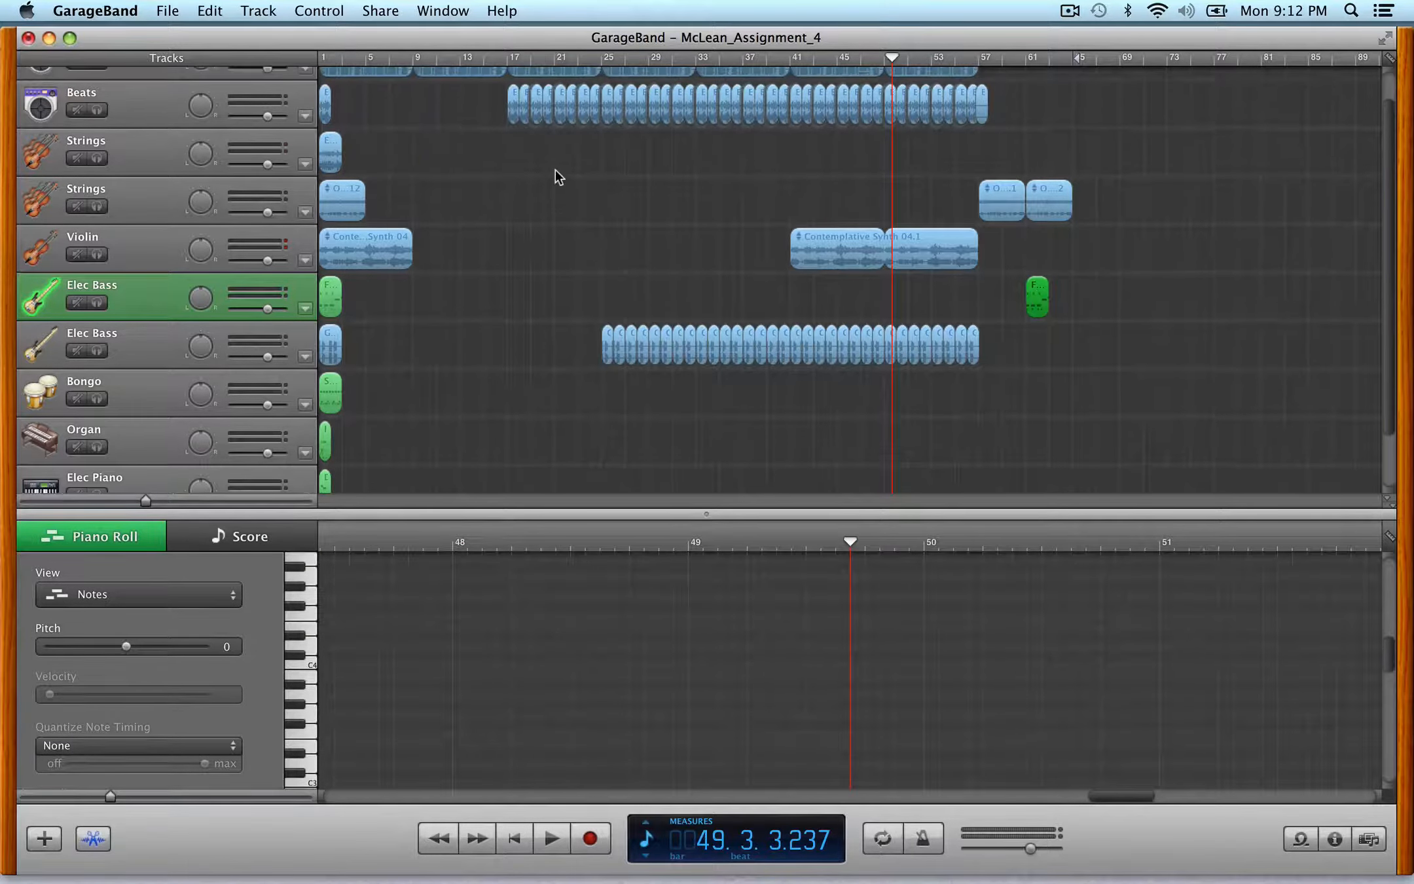
drag(913, 94, 1002, 99)
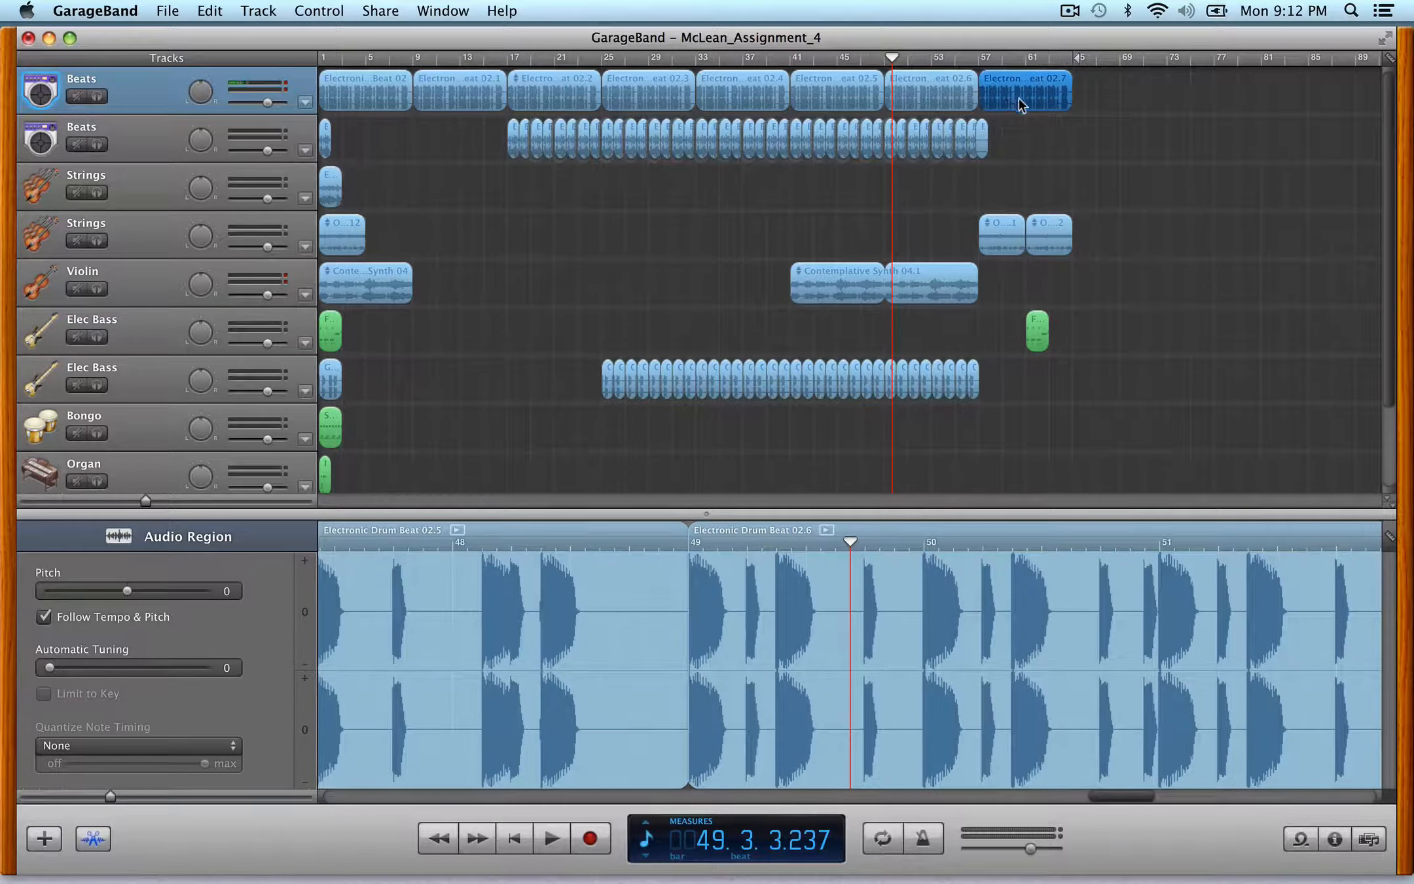
- Loop the green Elec Bass region at bar 61 to extend it to bar 65
scroll(995, 329, down, 2)
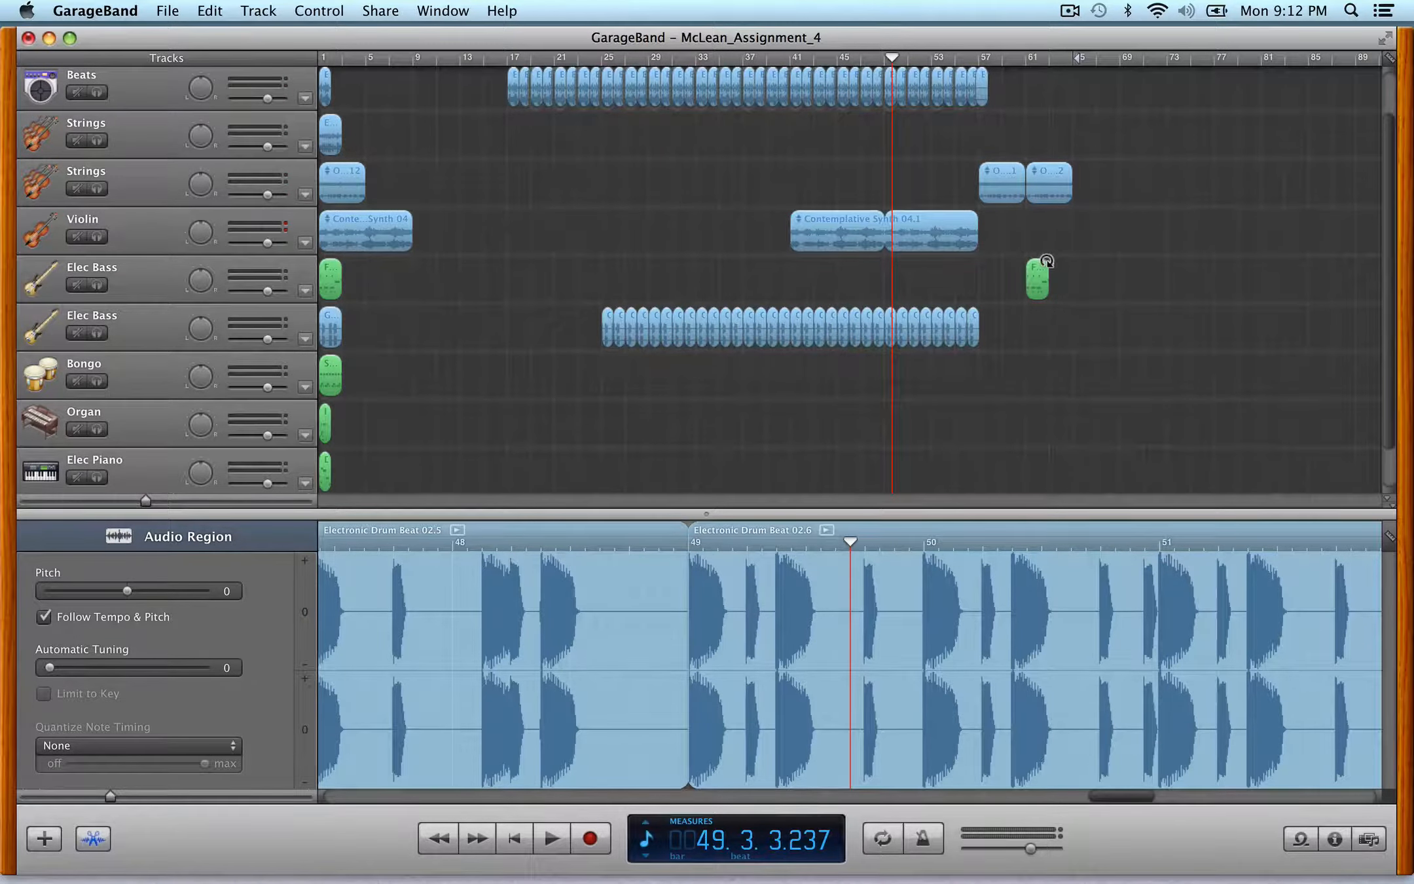
drag(1047, 268, 1077, 277)
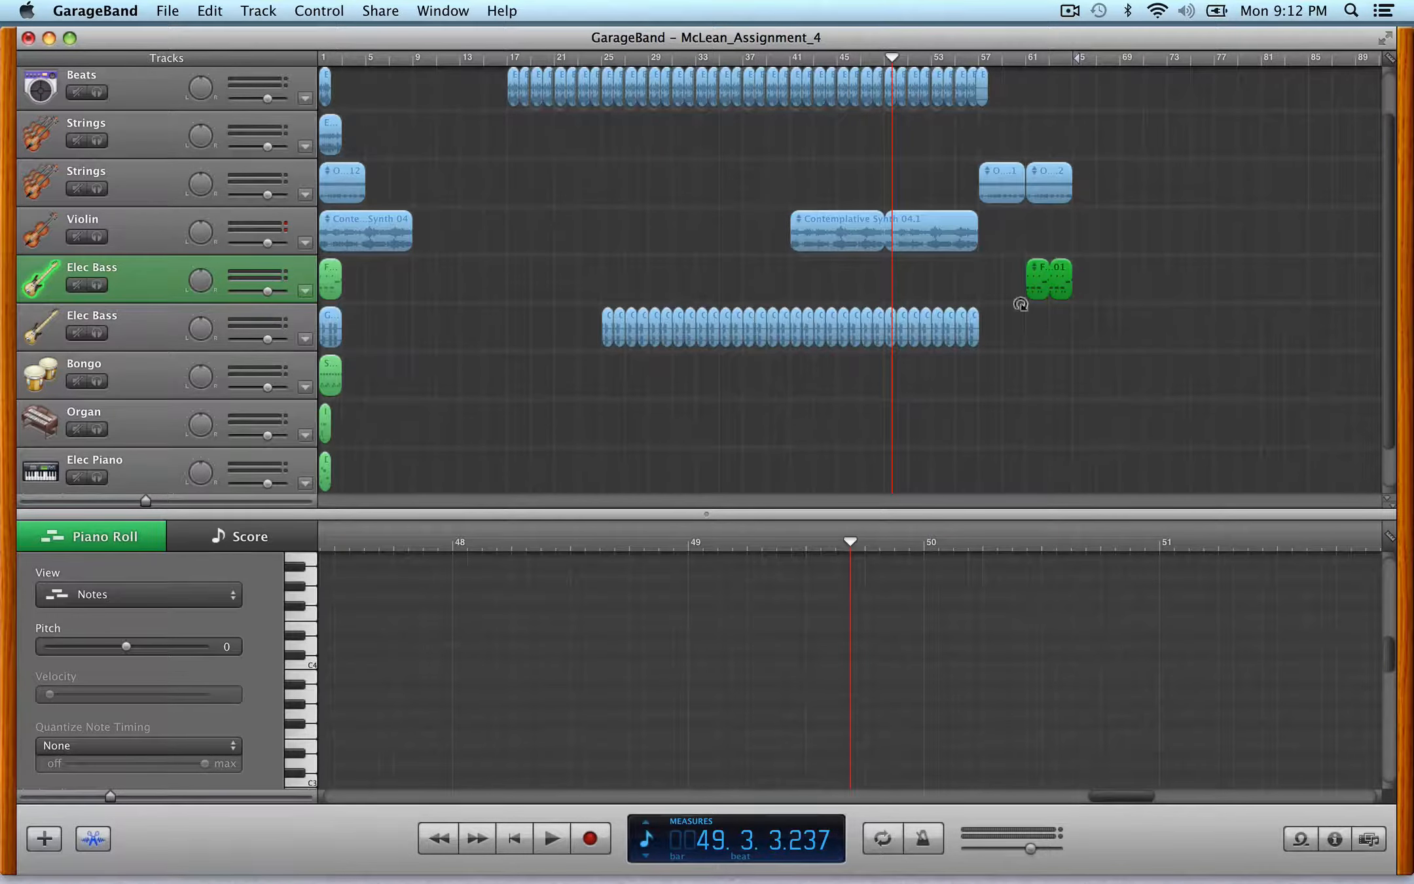
- Extend the strings and green Elec Bass parts with copies starting at bar 65
scroll(675, 454, down, 1)
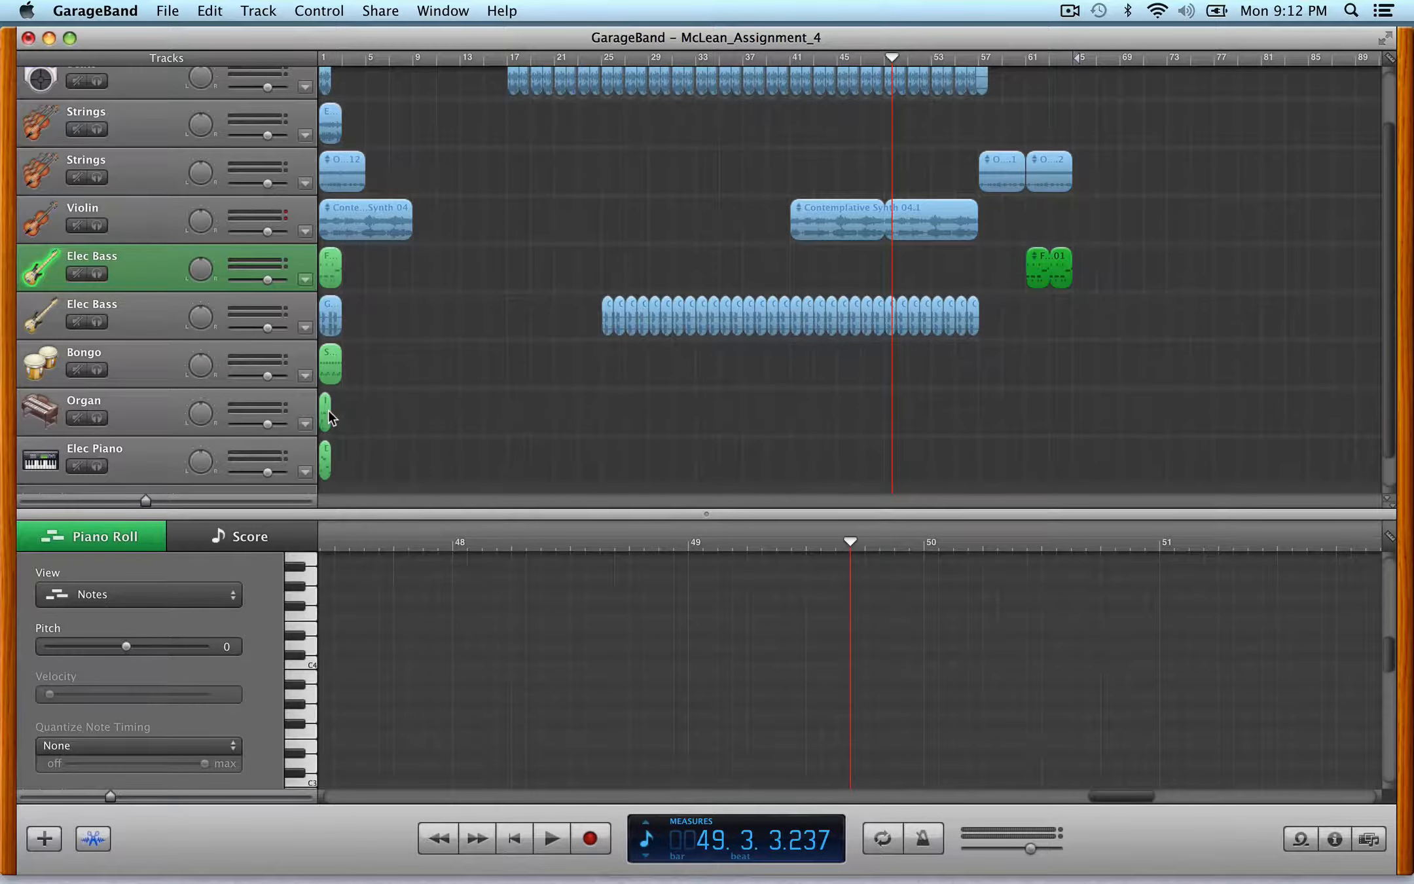
drag(1048, 127, 1081, 281)
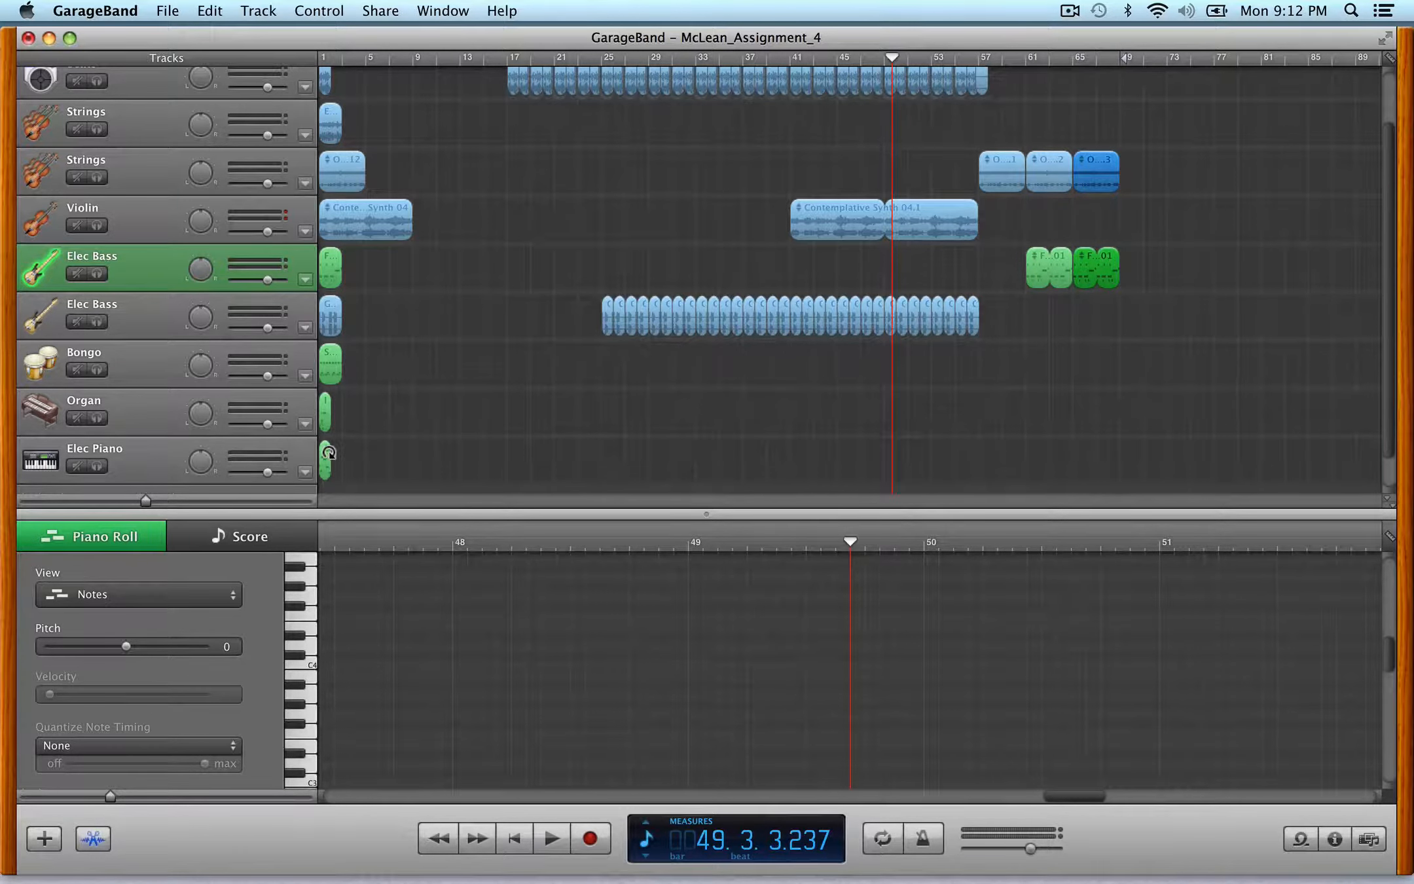
drag(324, 462, 1074, 486)
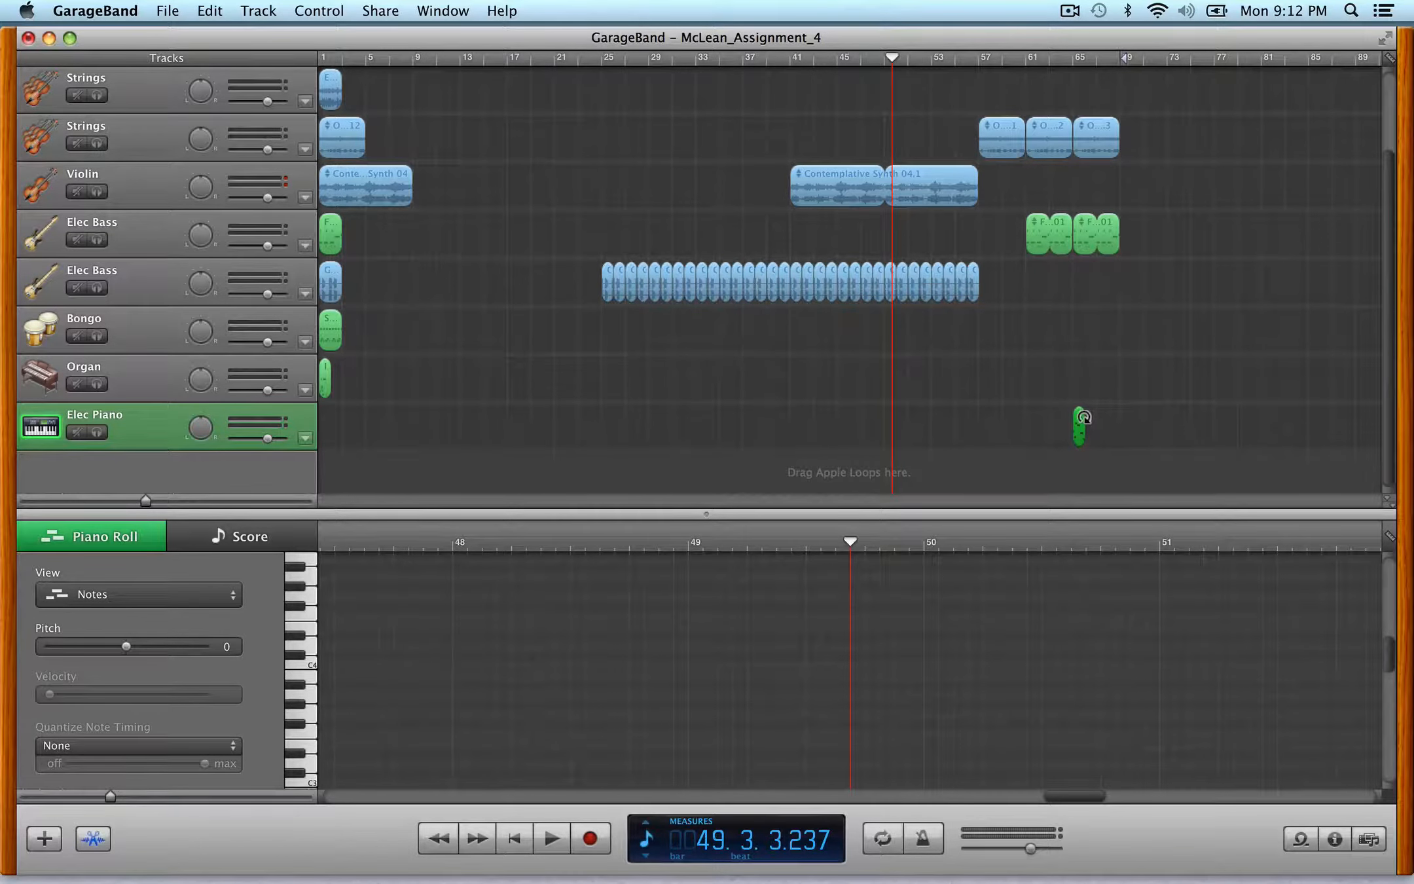
drag(1084, 416, 1121, 427)
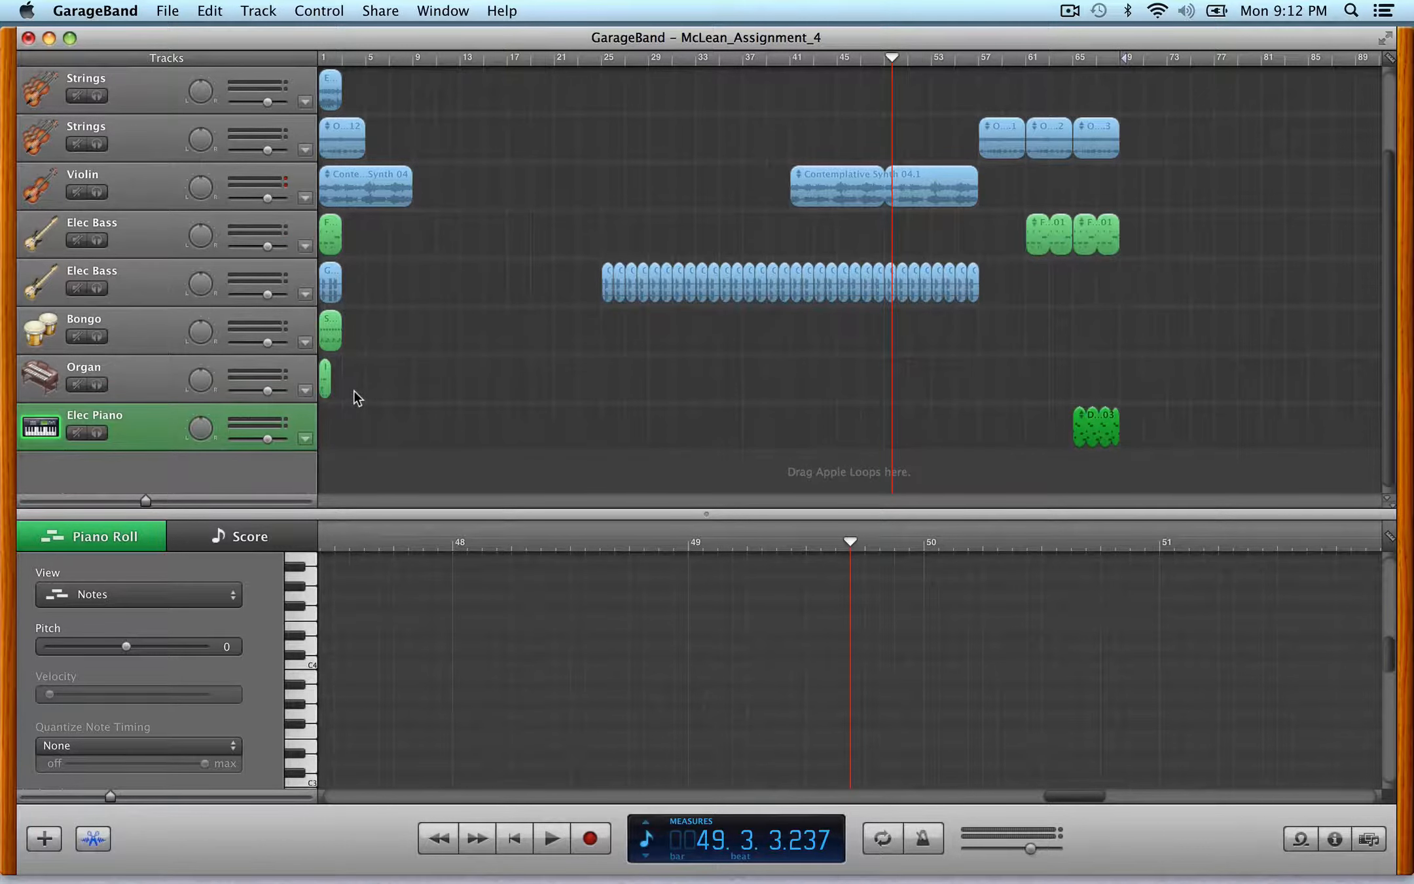
key(super+z)
key(super+z)
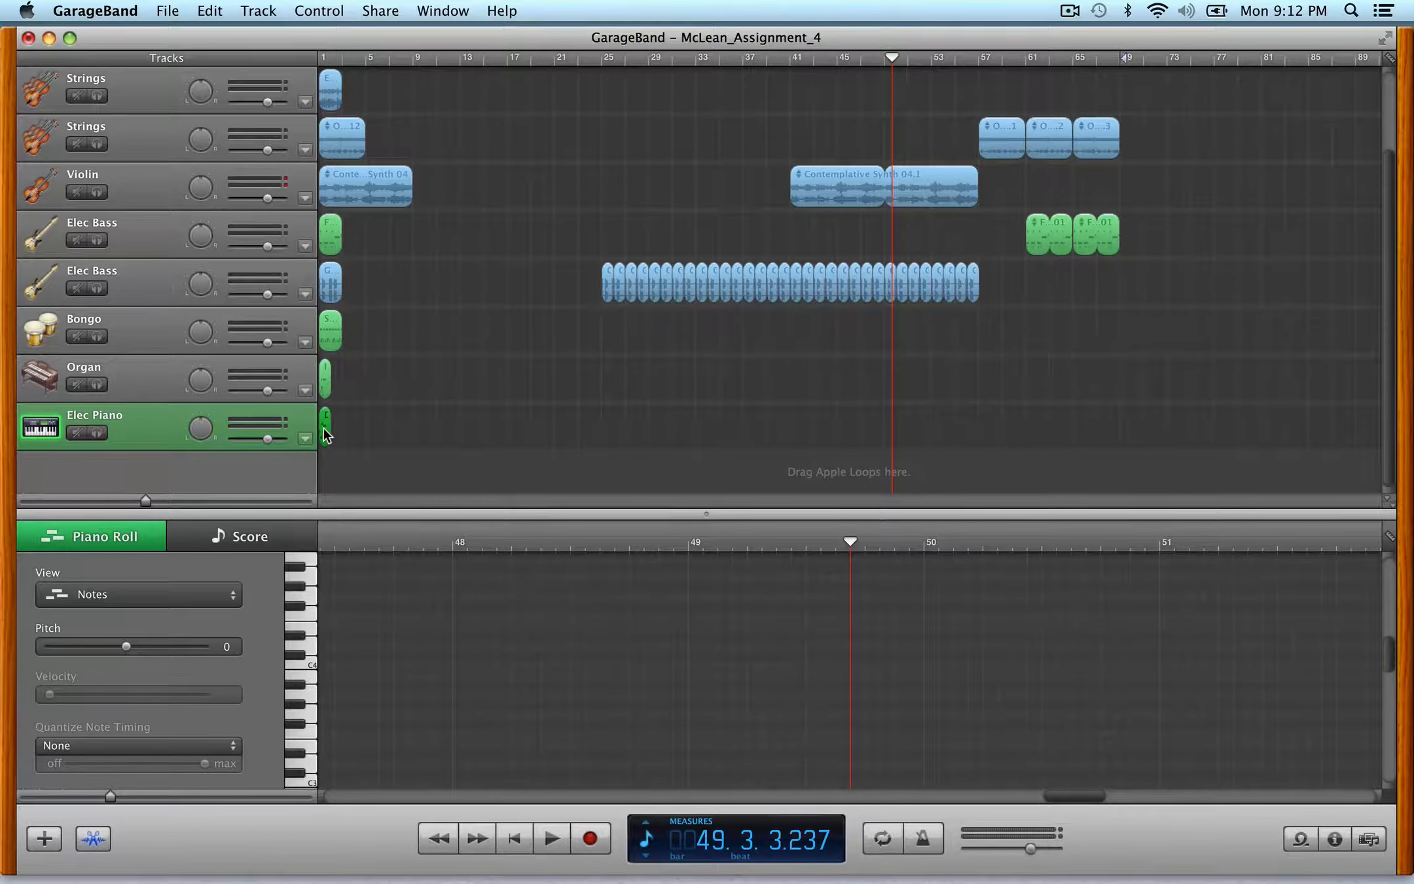
- Copy the Elec Piano region from the start to bar 65
drag(326, 435, 1117, 416)
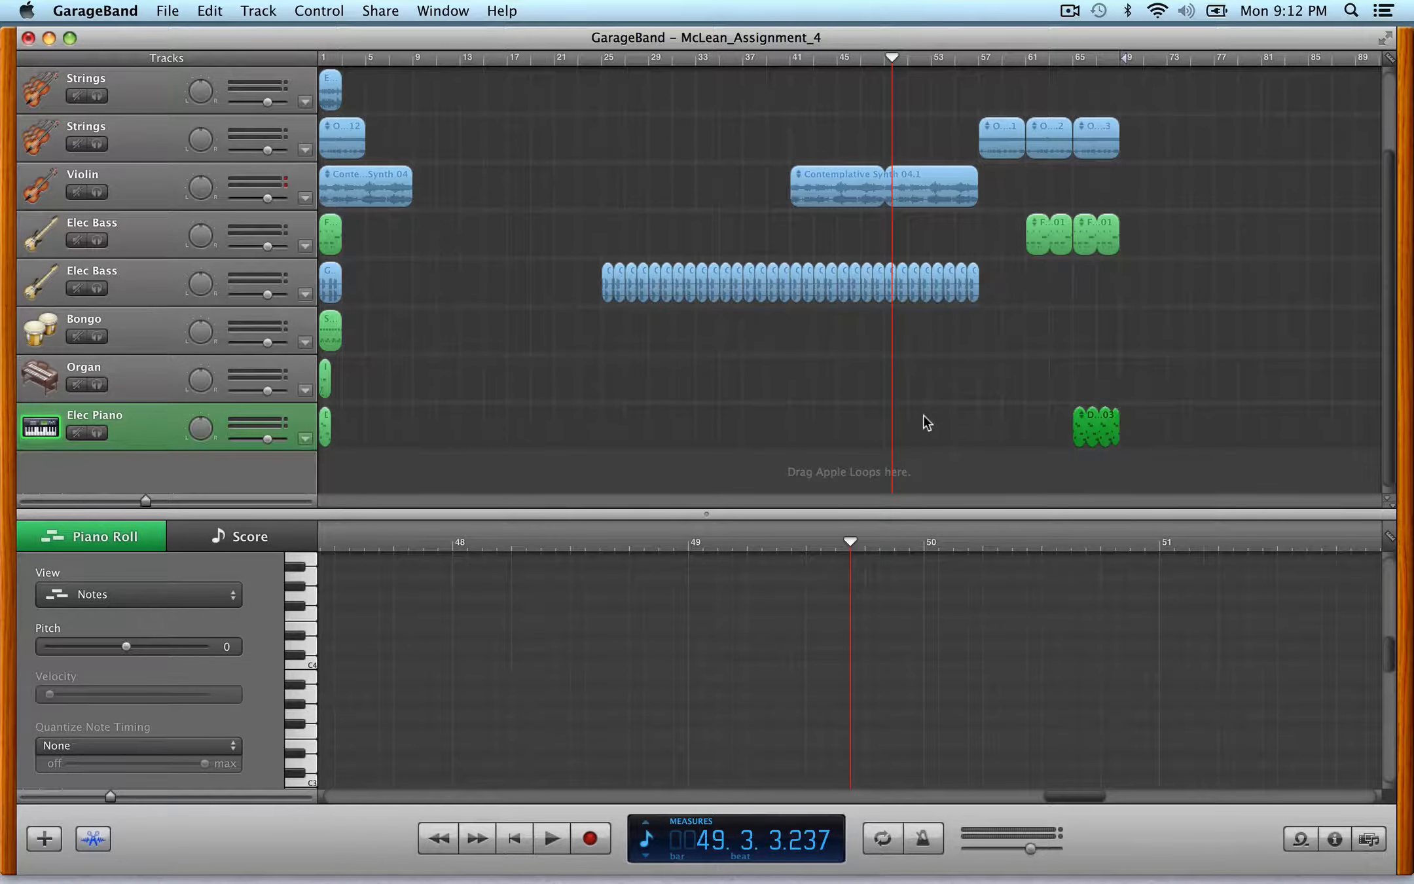
- Play the arrangement from bar 57
click(980, 59)
key(space)
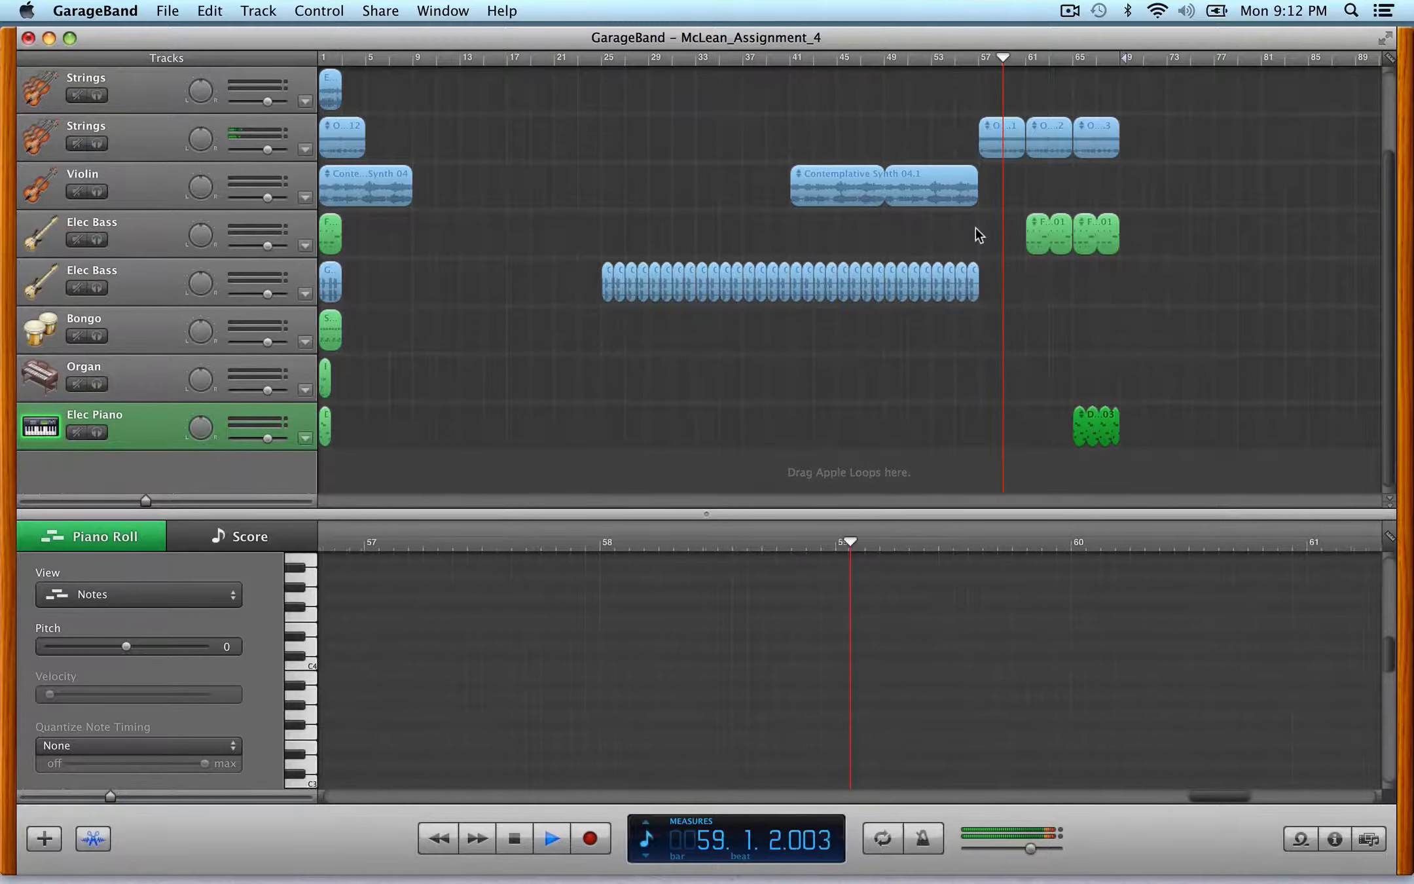
scroll(975, 228, up, 3)
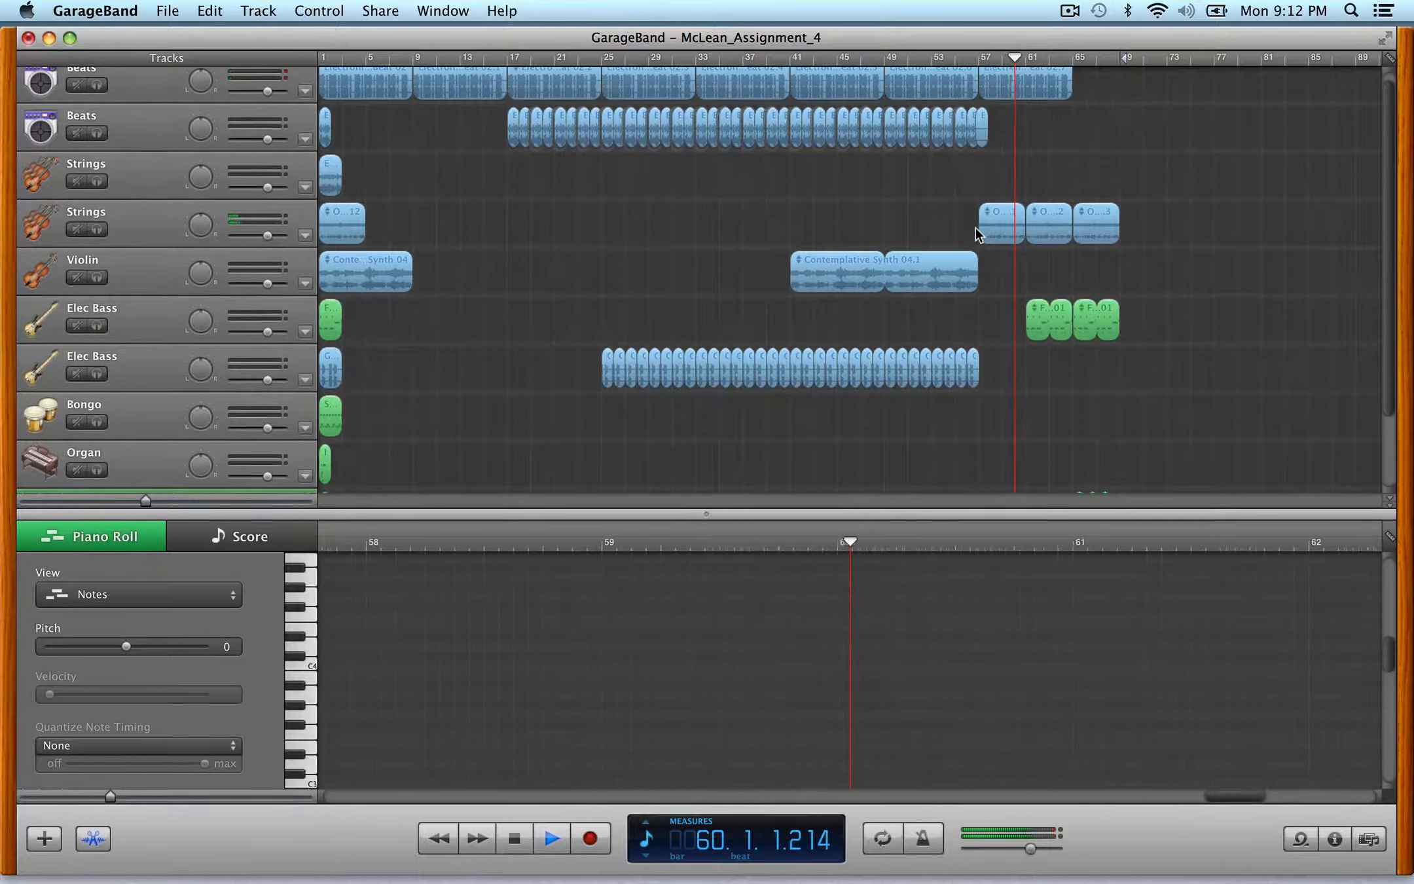
- Loop the Electronic Drum Beat region and the lower Orchestra Strings region to extend both to bar 69
scroll(1070, 105, up, 1)
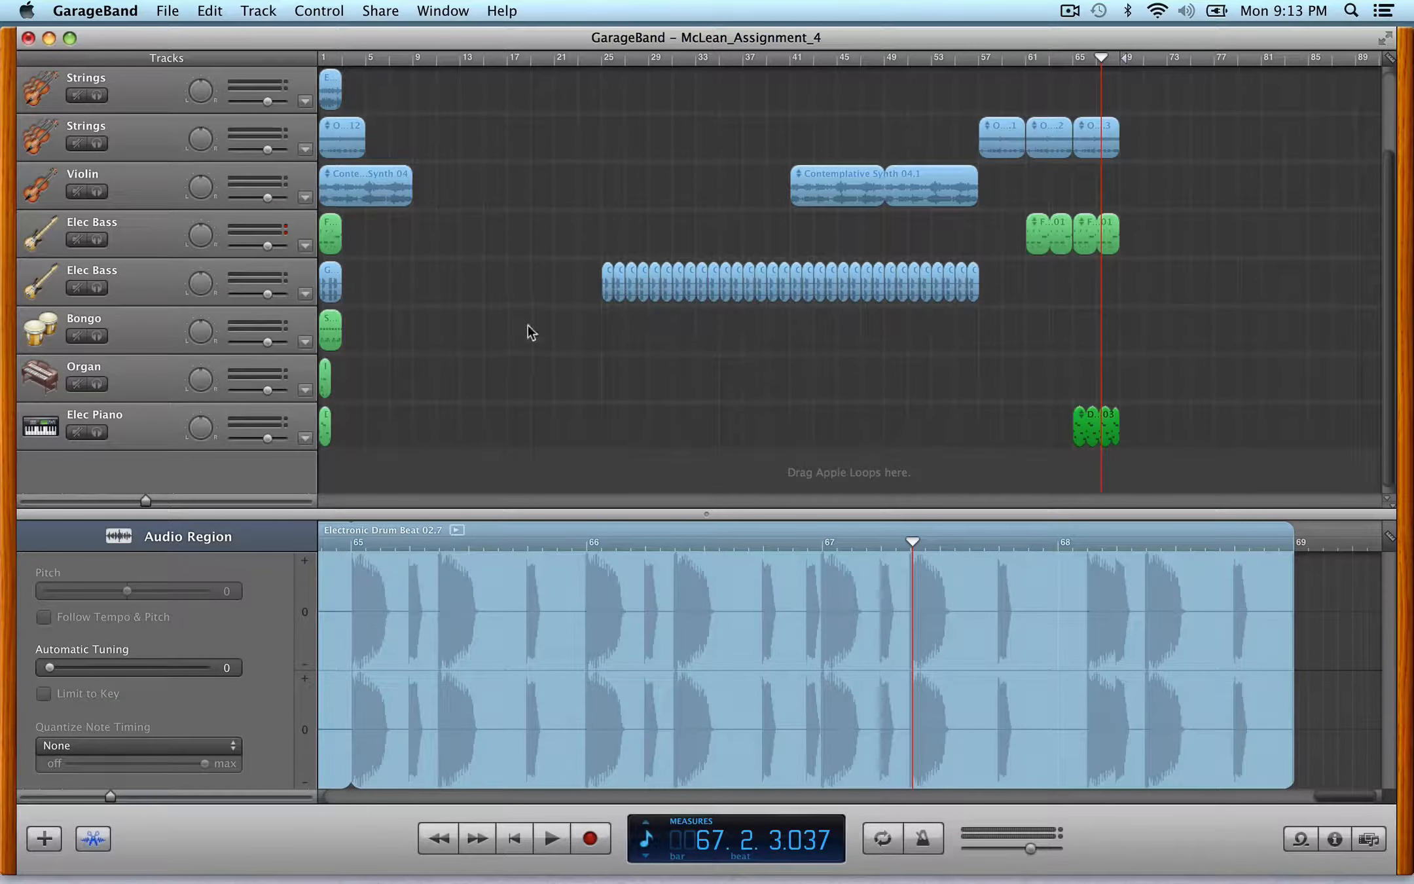
scroll(664, 423, up, 1)
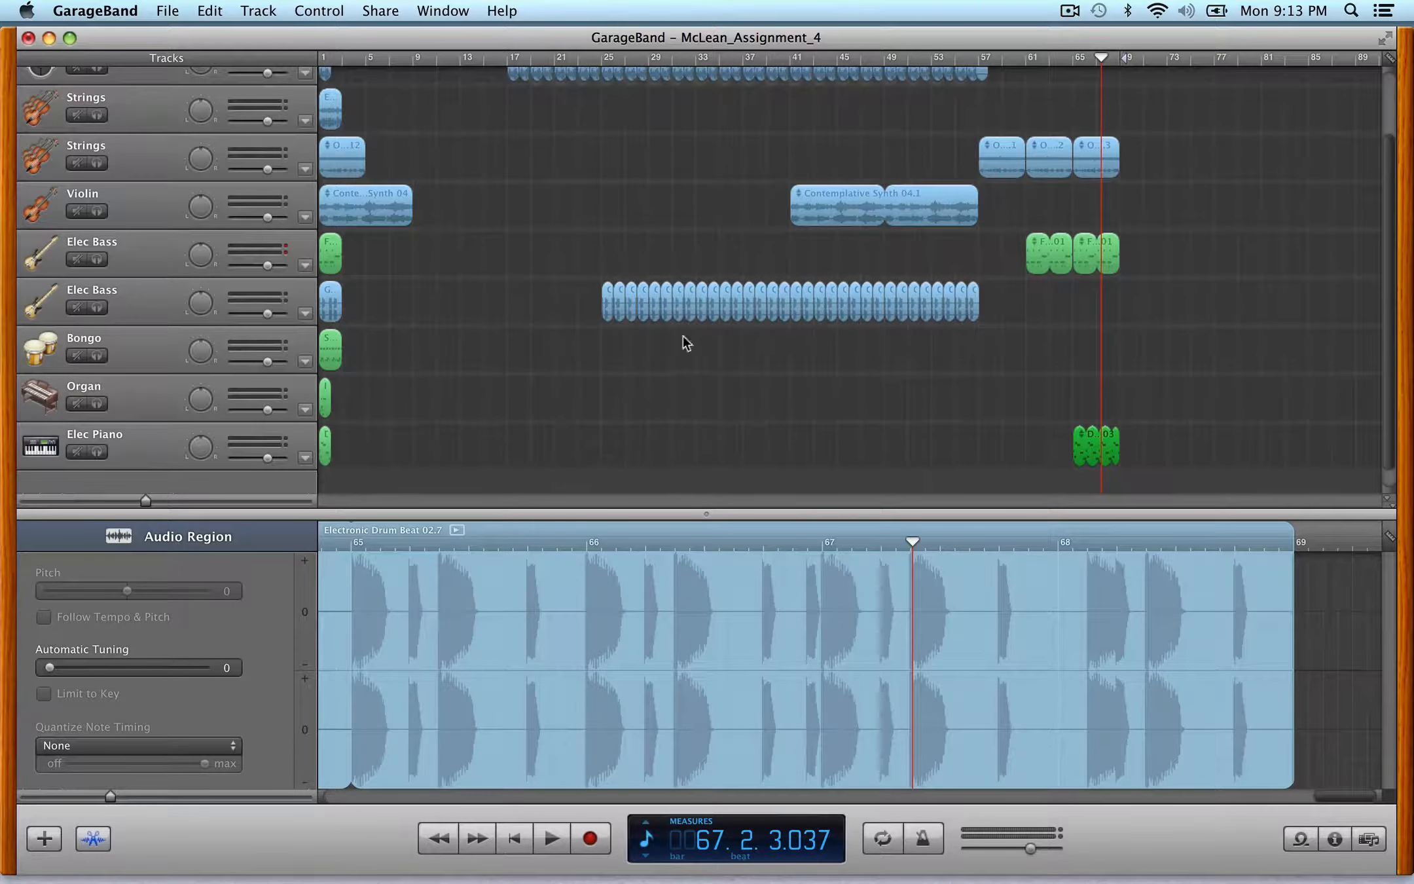
click(844, 207)
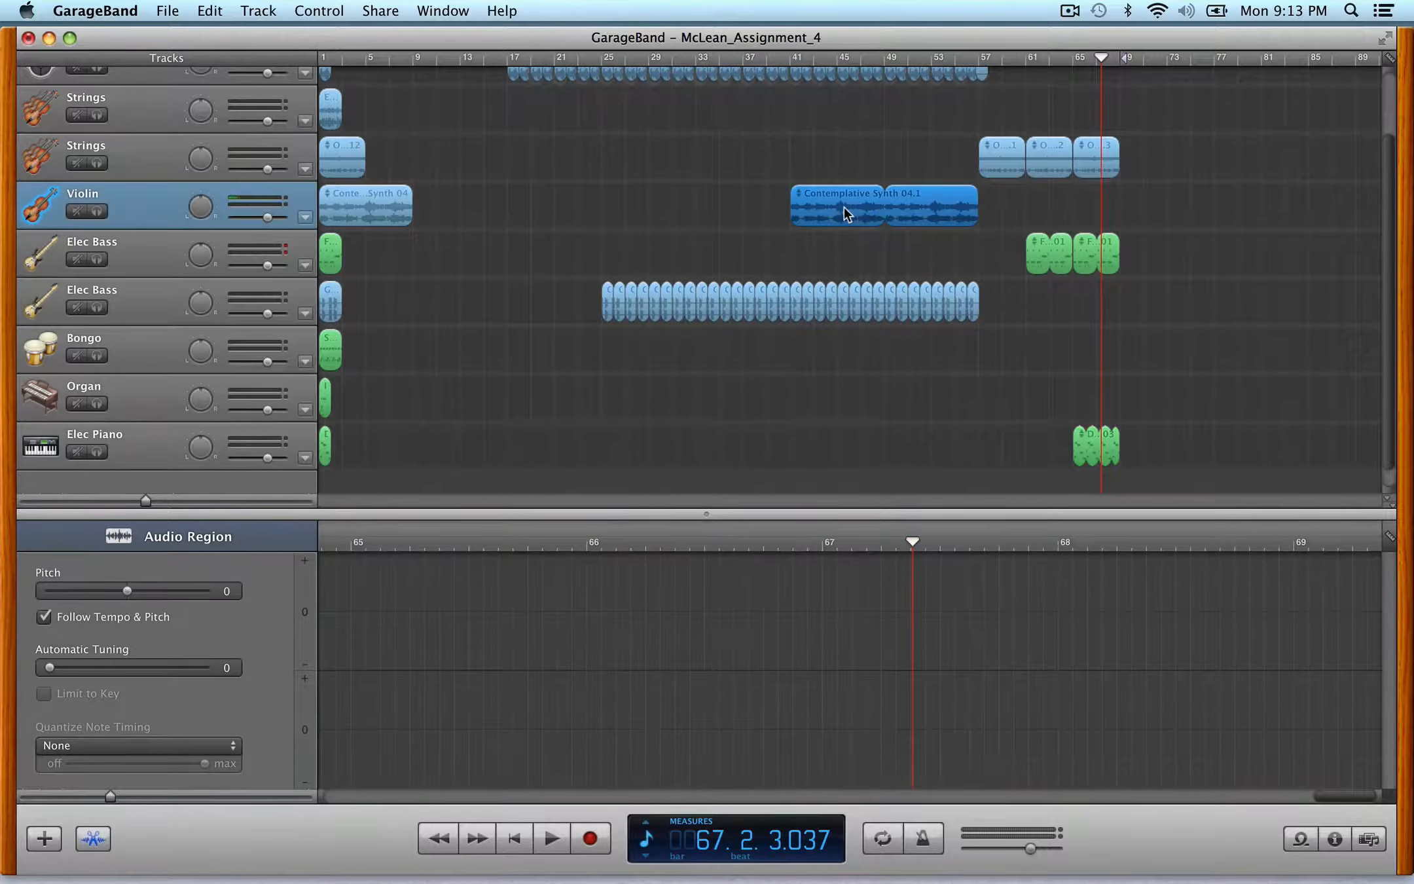
key(super+e)
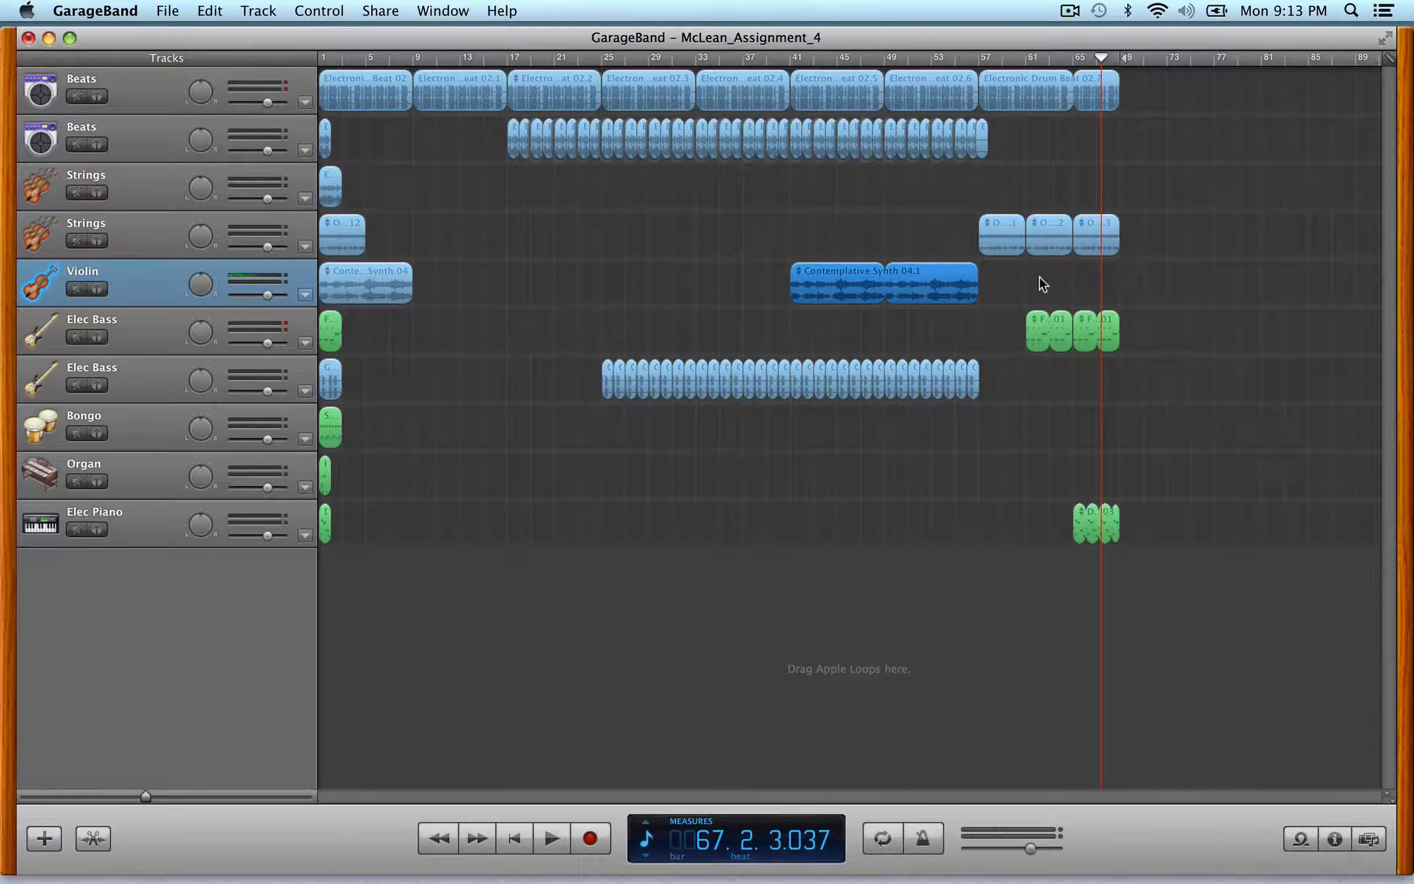
drag(1117, 79, 1167, 82)
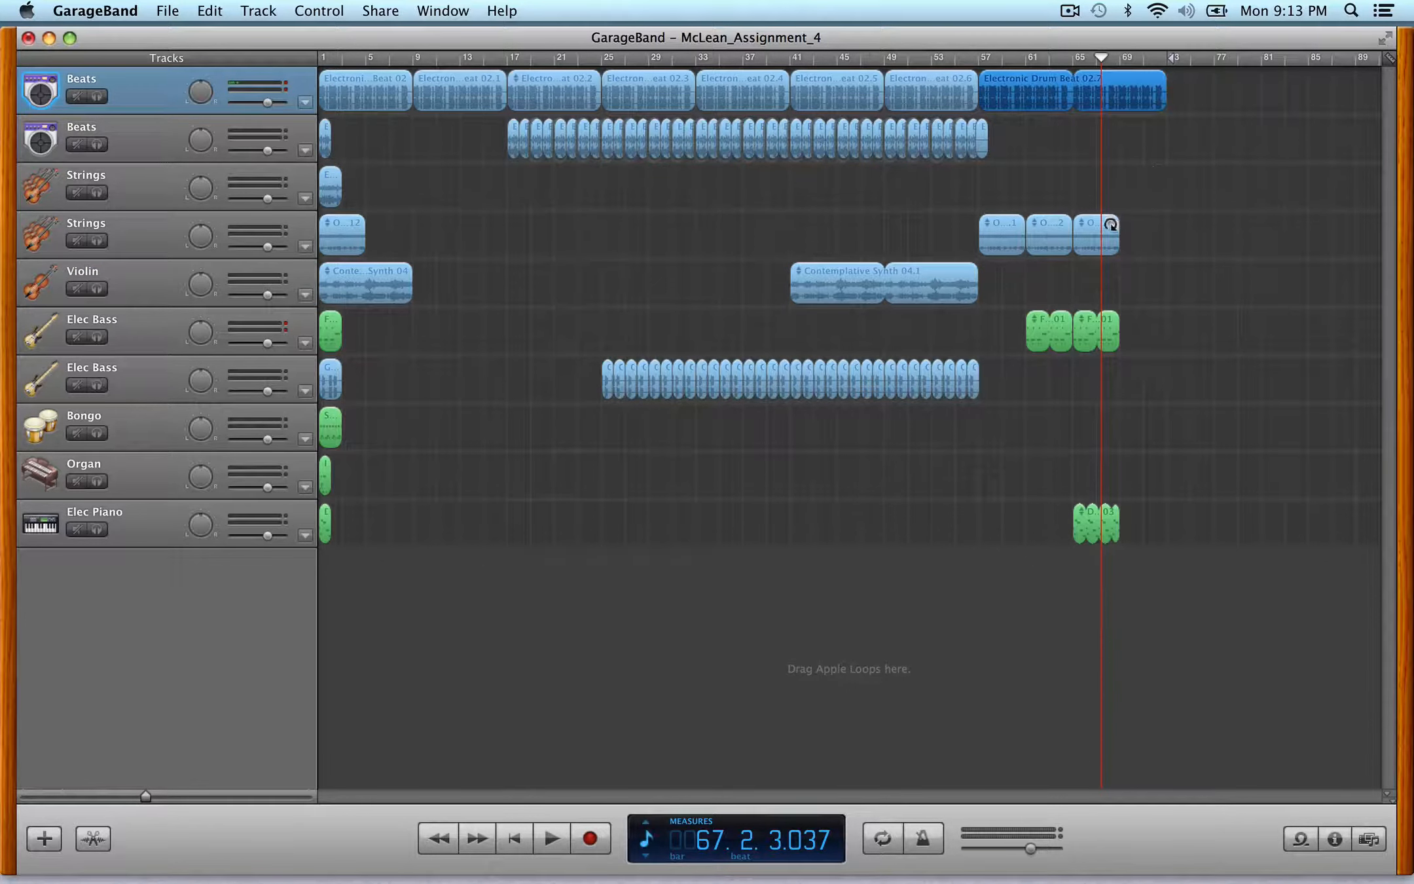
drag(1112, 224, 1166, 224)
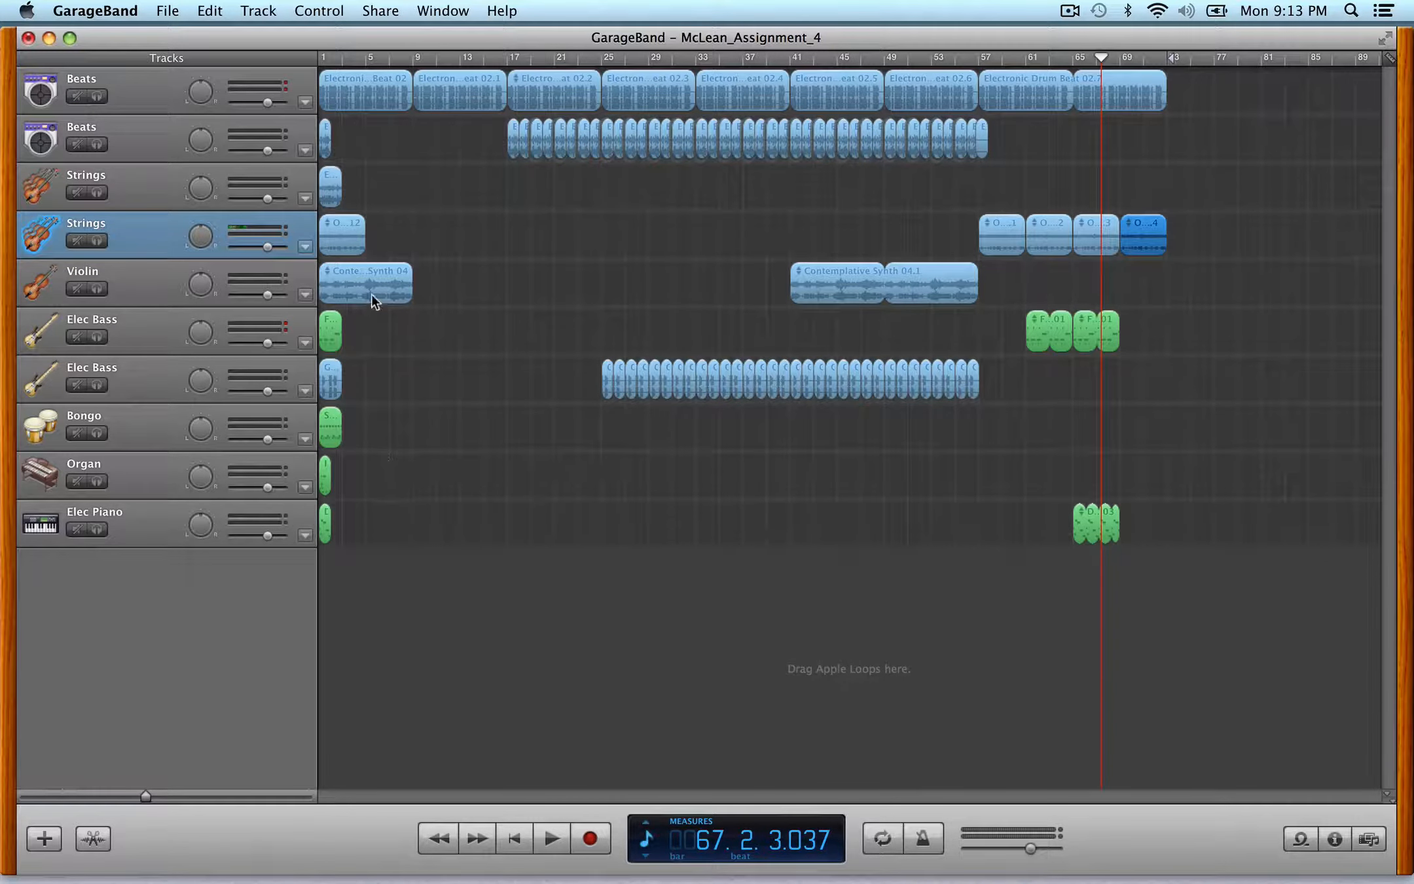
- Add an Exotic Sarod part from bar 57 and a Shaker 15 bongo part from bar 65, both ending at bar 69
drag(328, 191, 1165, 191)
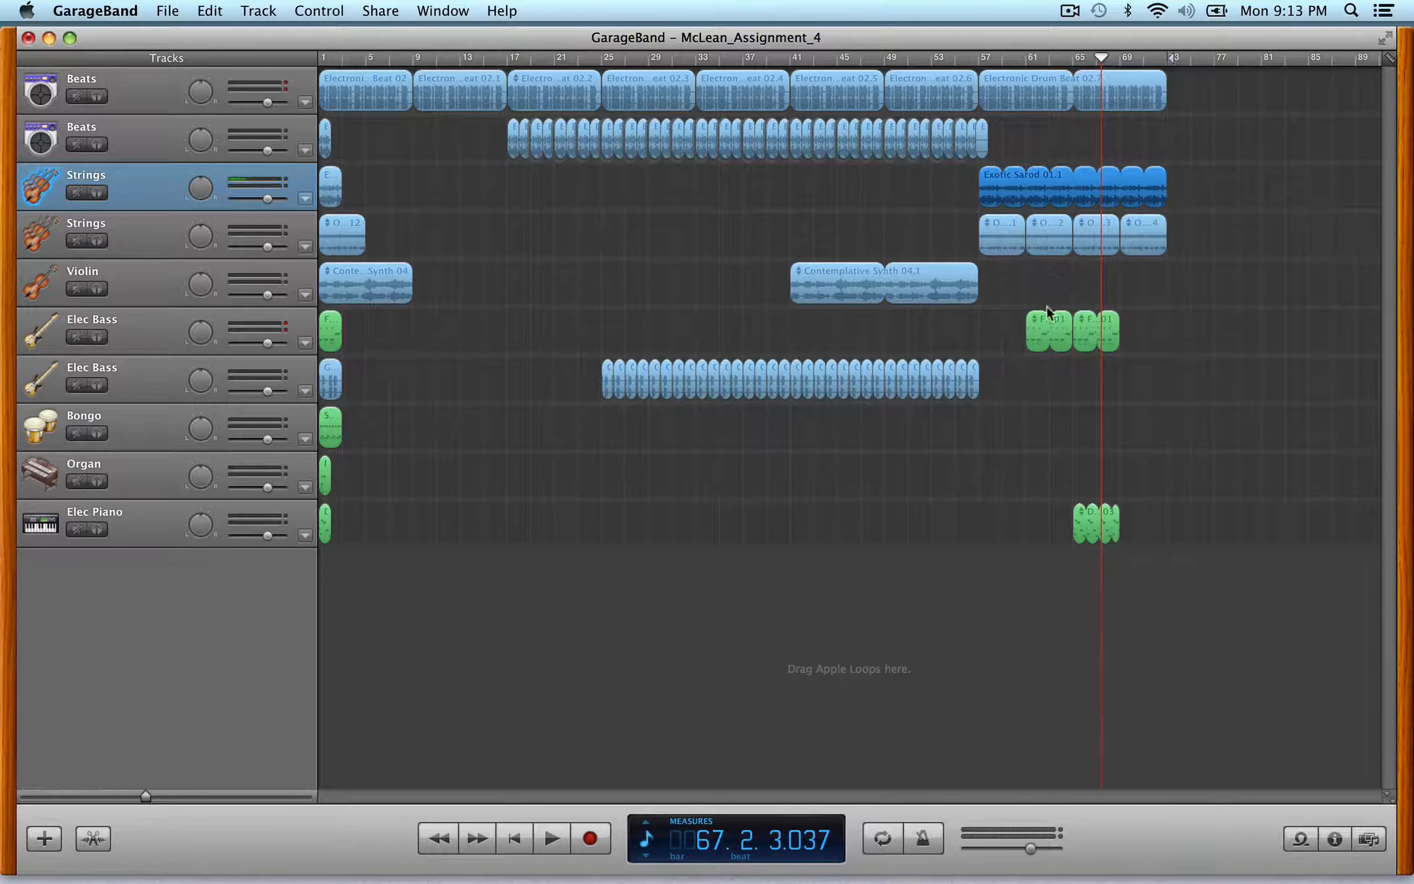
drag(334, 429, 1167, 413)
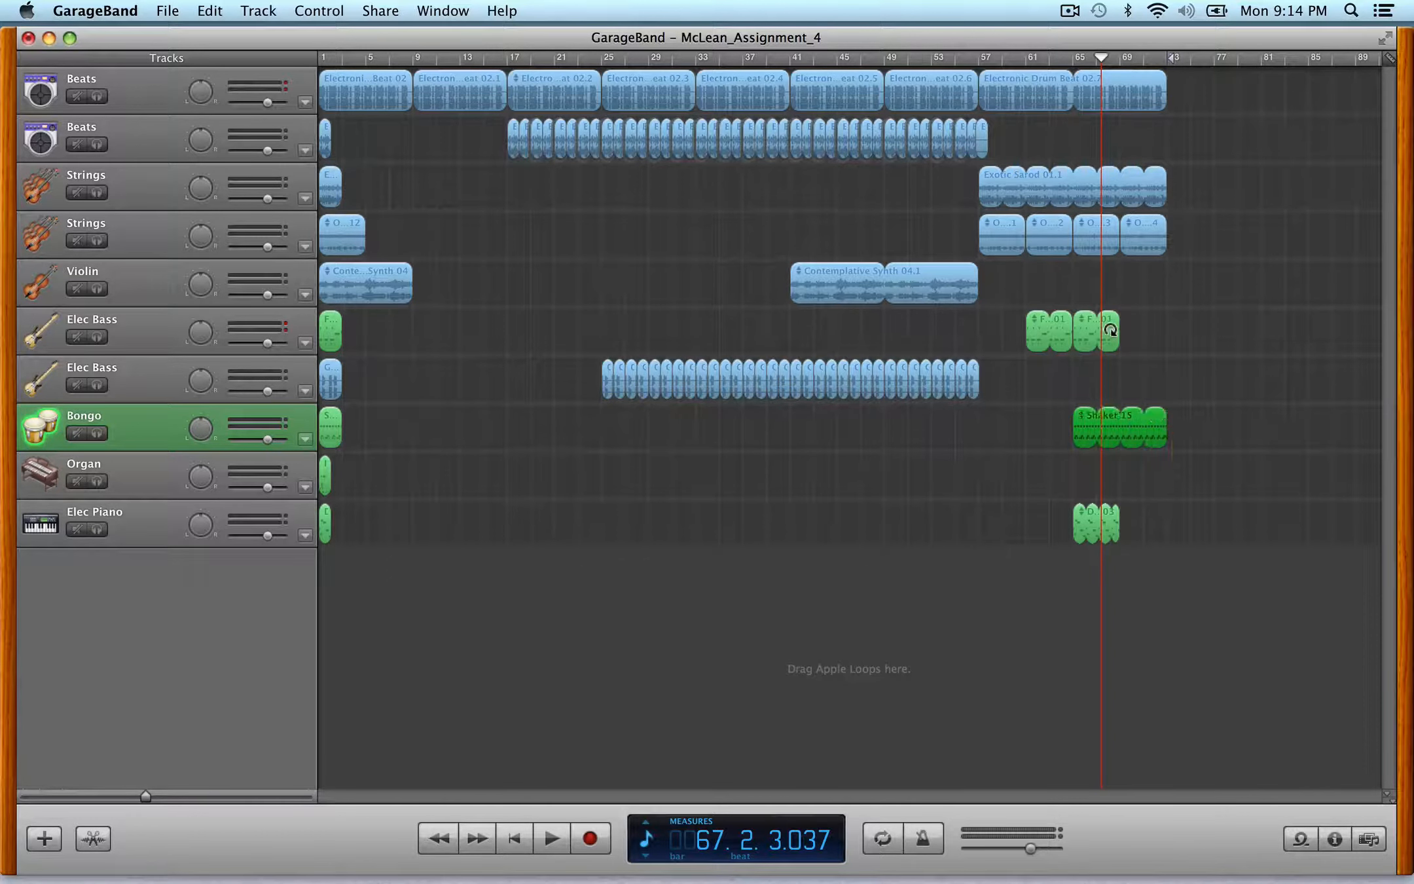
- Loop the Funky Muted Bass to bar 69 and extend the organ and electric piano parts to bar 69
drag(1112, 310, 1166, 326)
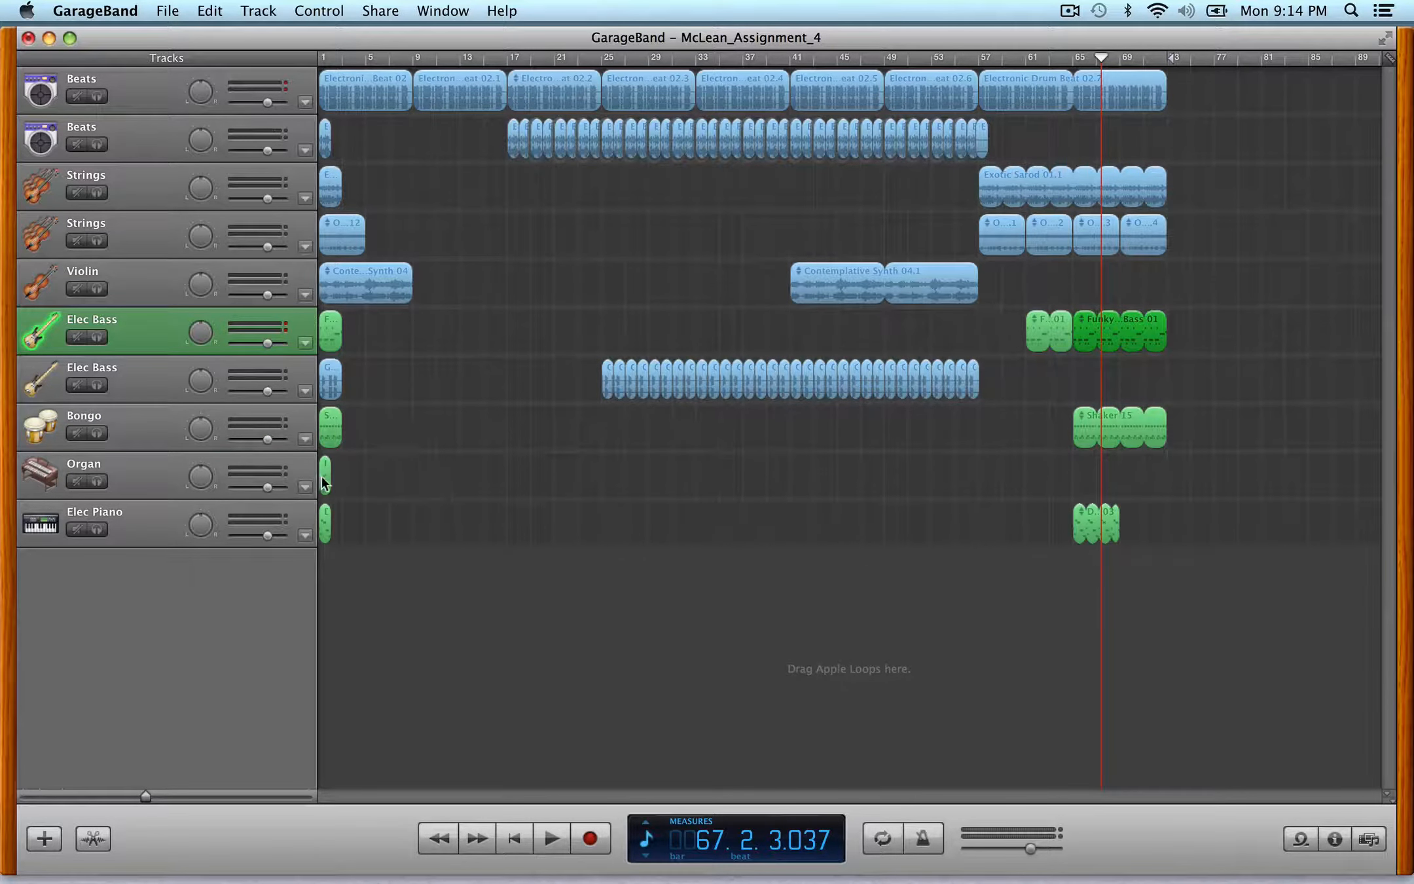
drag(323, 485, 1166, 521)
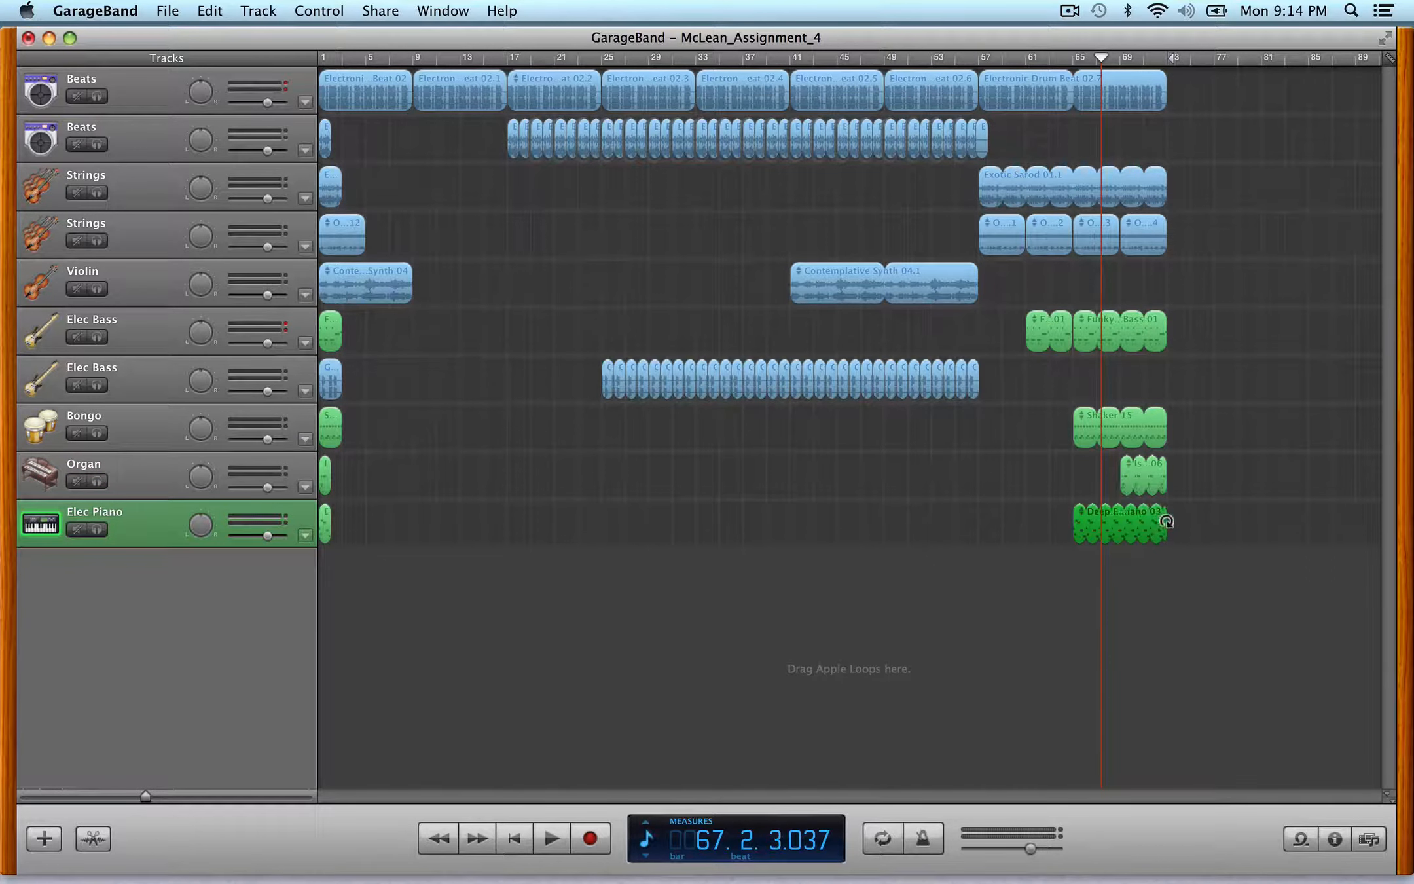
- Play the arrangement from bar 52
click(976, 60)
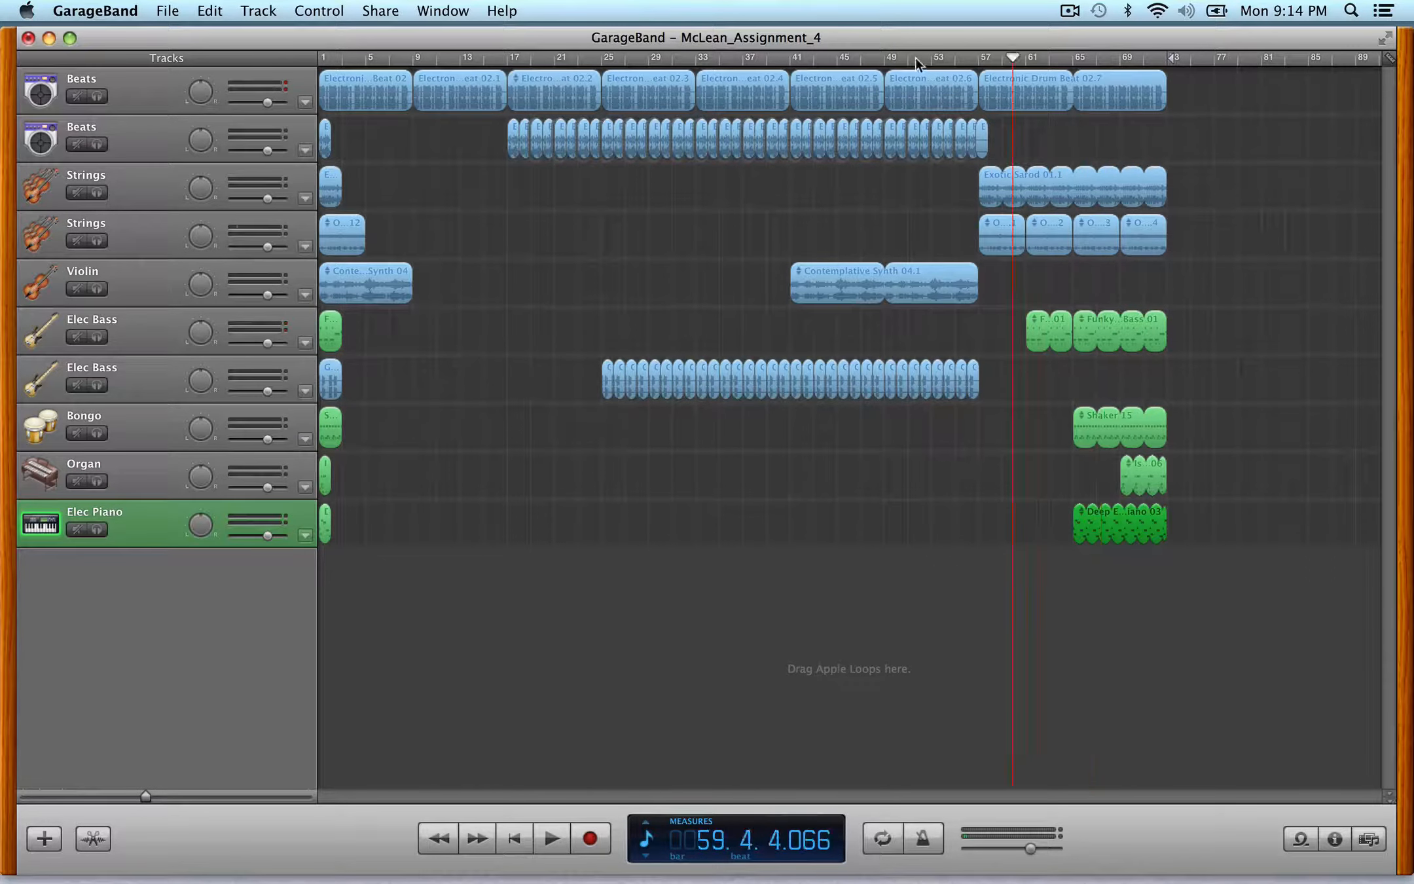
click(920, 57)
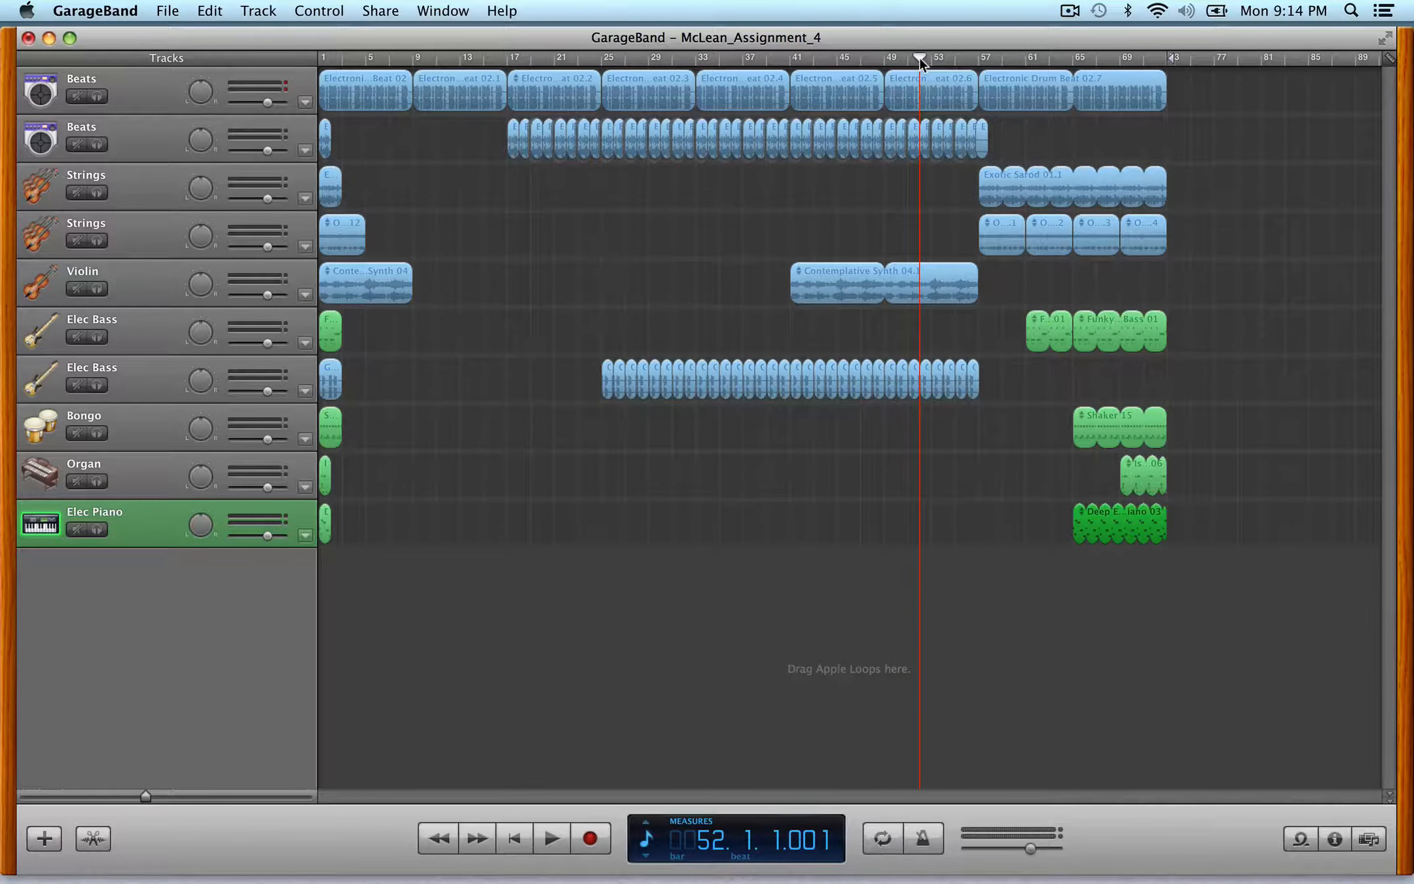
key(space)
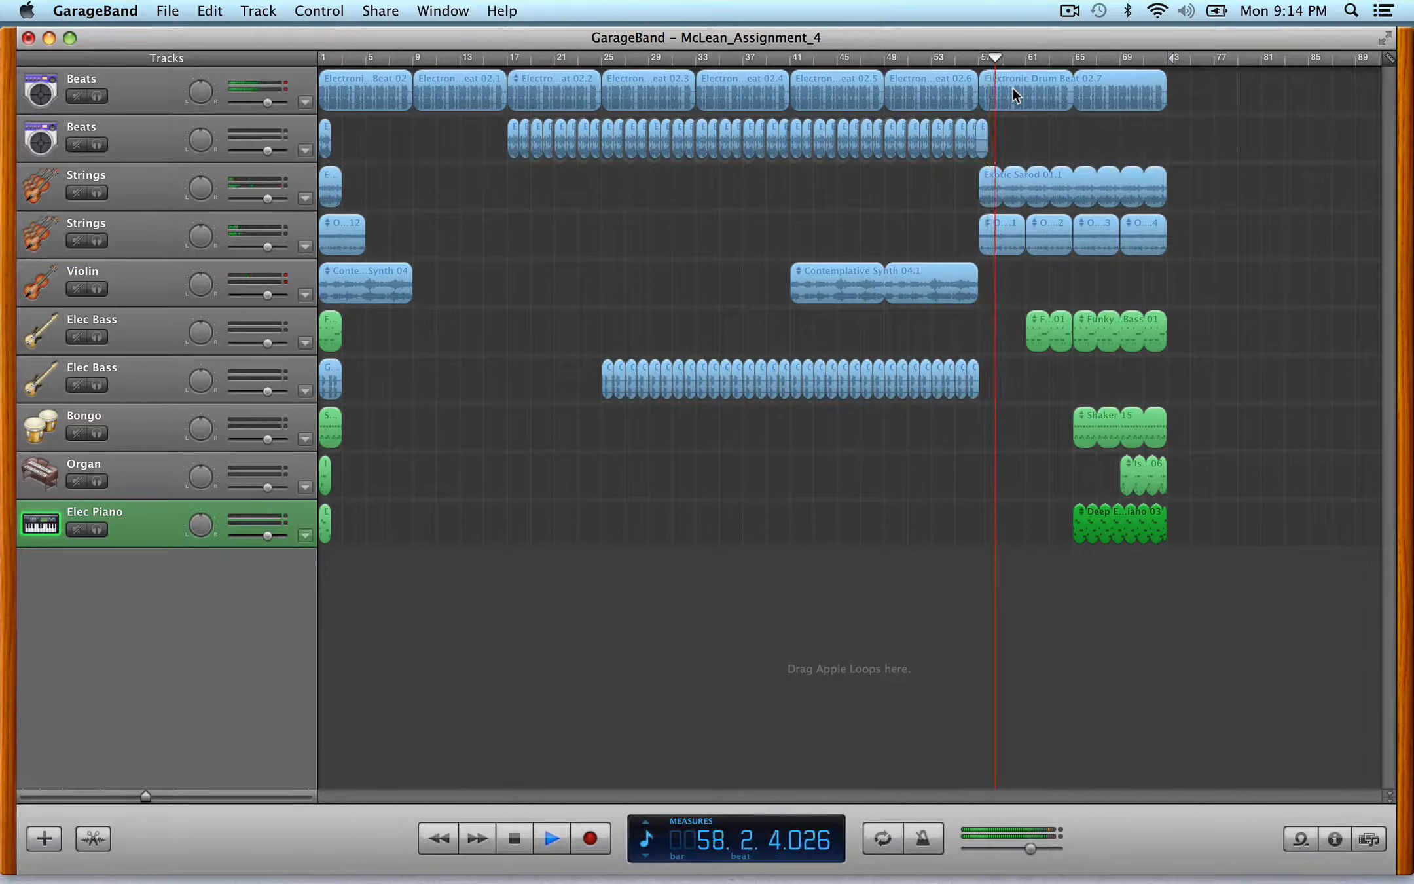
key(space)
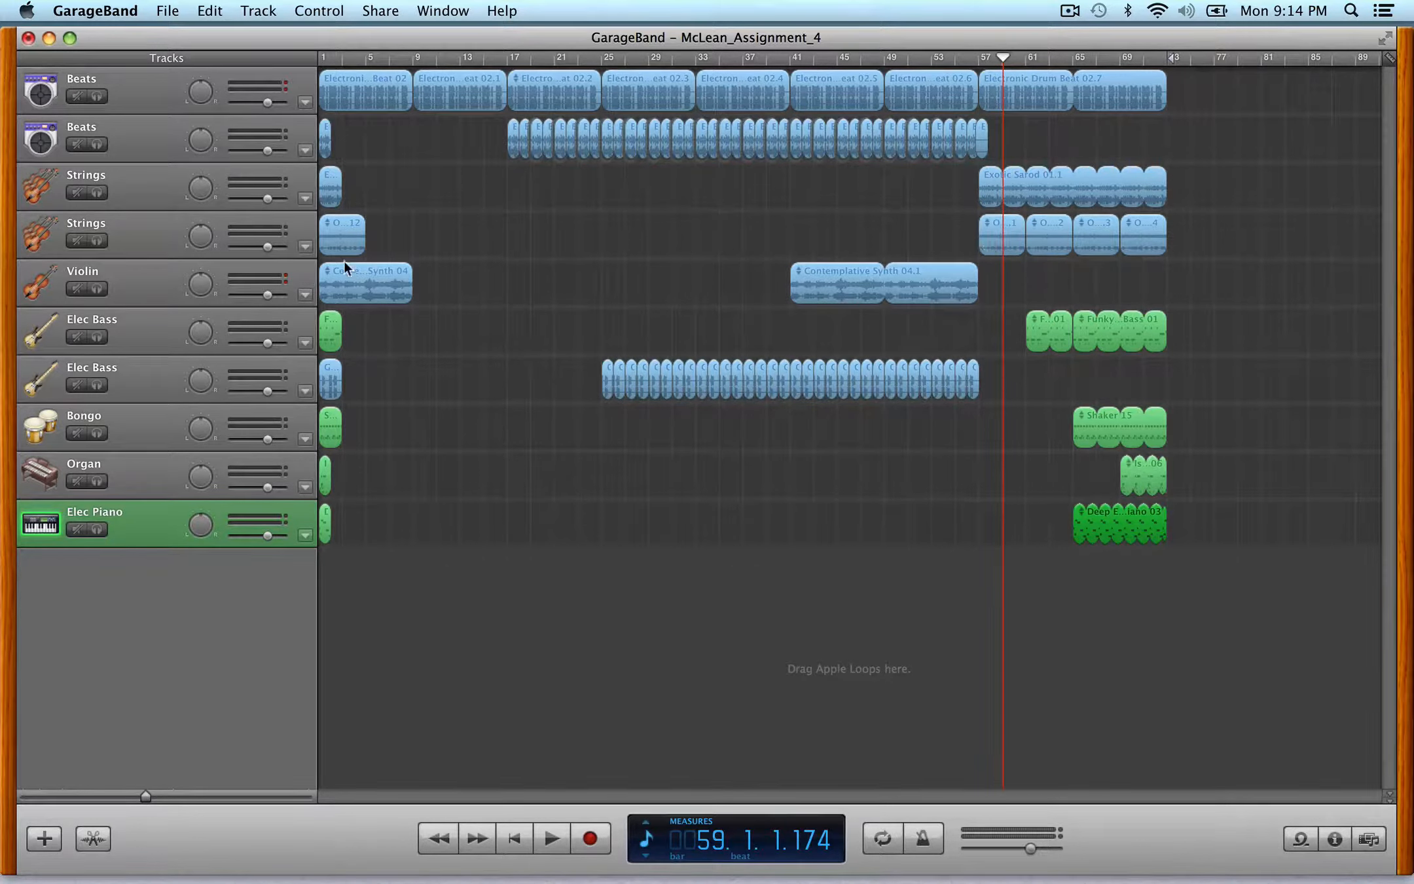
- Open the lower Strings track's volume automation and add a rising volume swell starting at bar 57
click(157, 234)
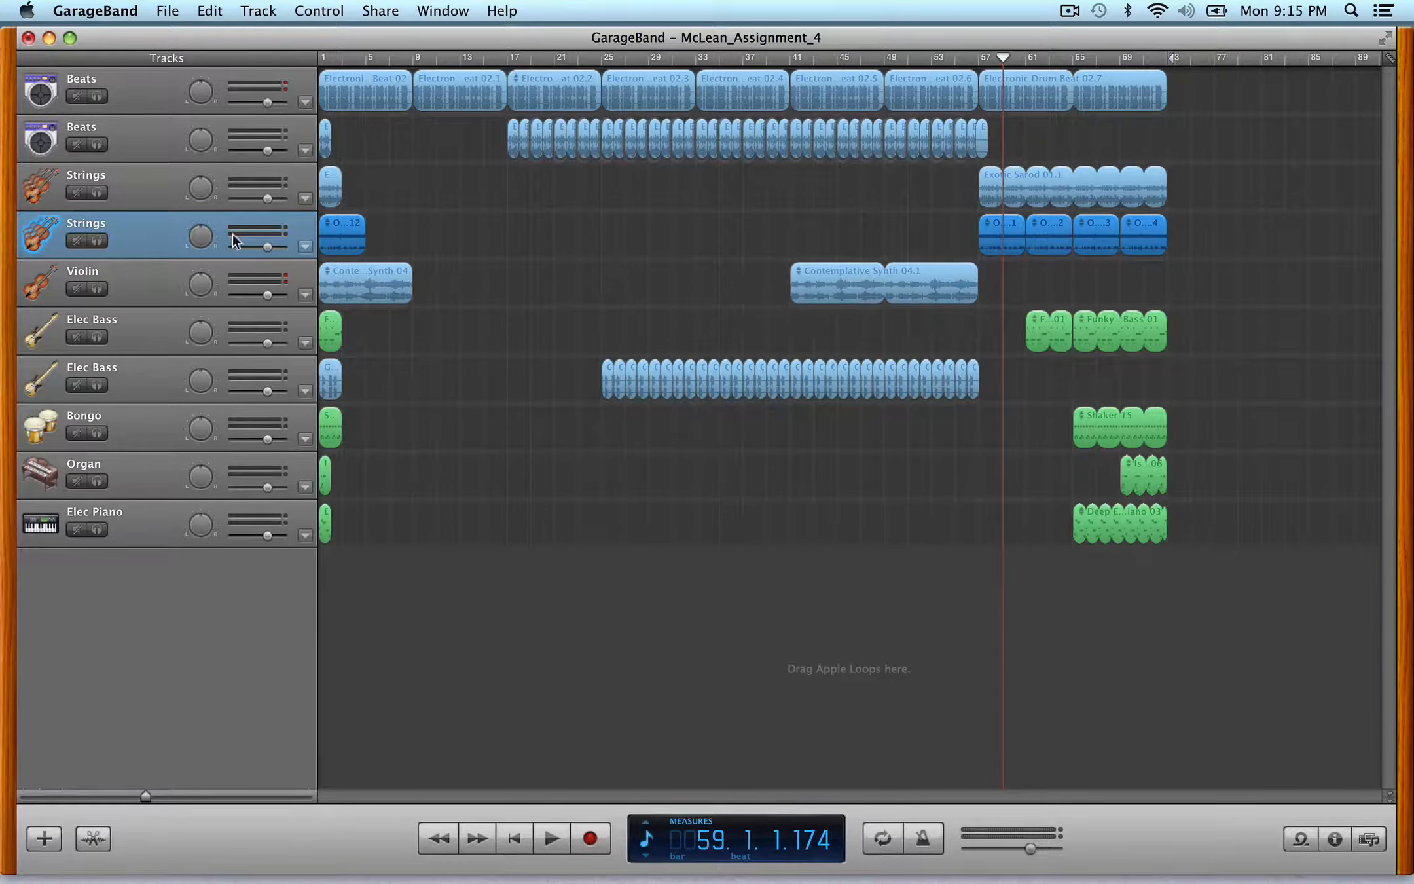
click(305, 247)
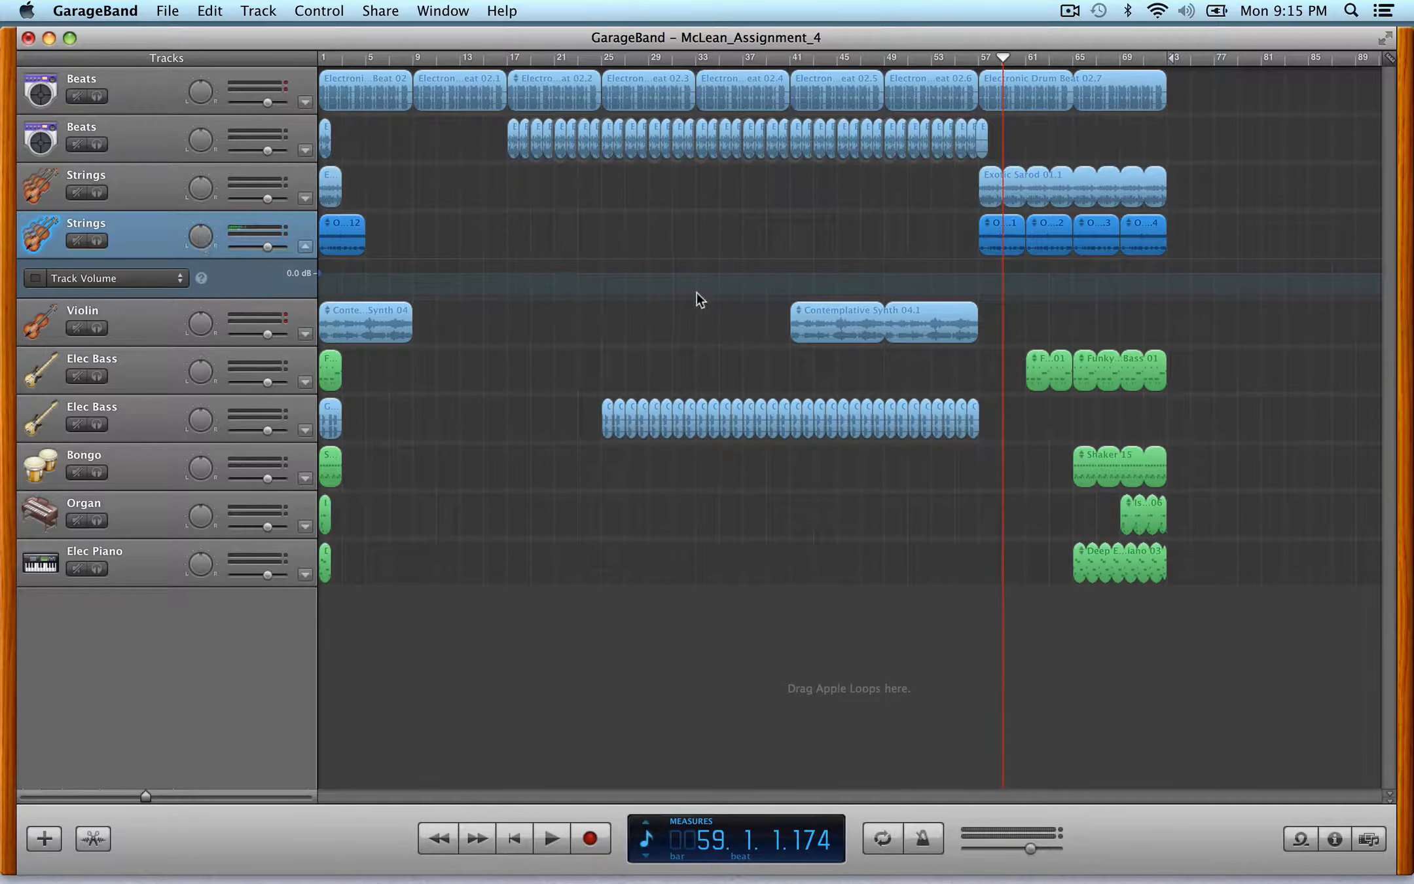
click(980, 272)
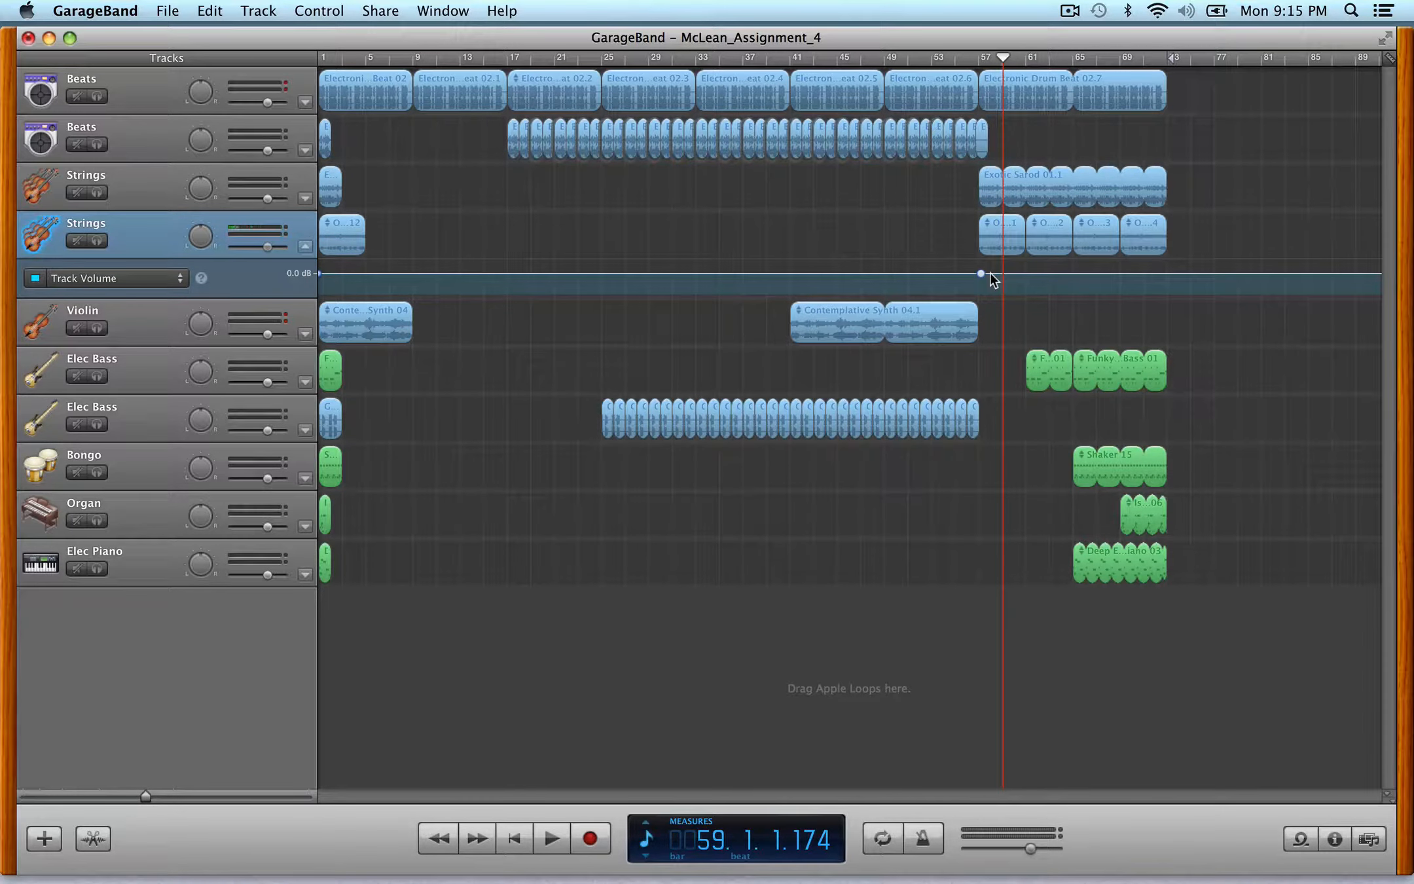
key(ctrl+Right)
key(ctrl+Right)
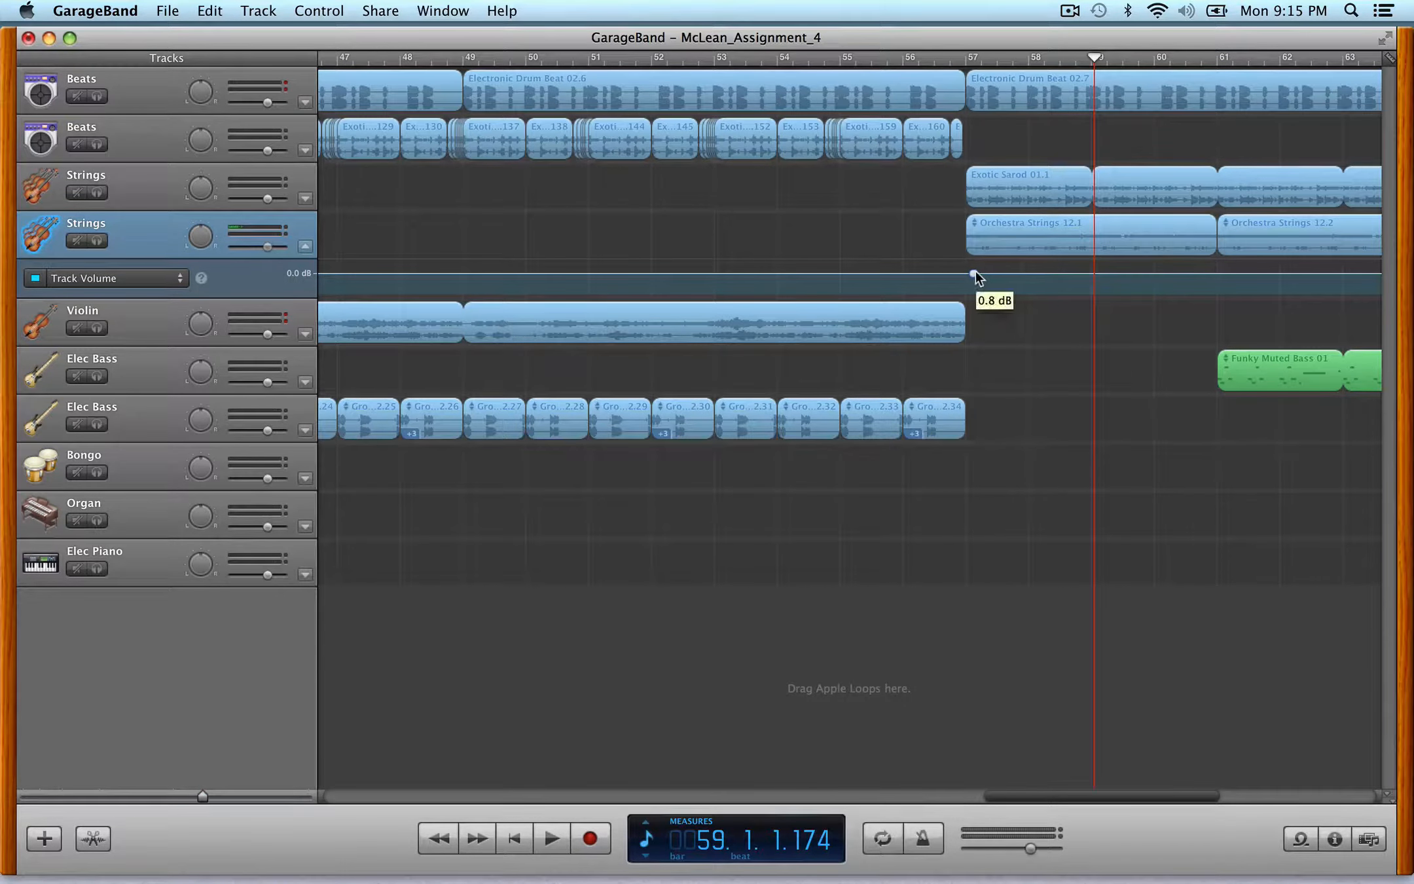
click(994, 274)
drag(968, 274, 1047, 276)
click(994, 273)
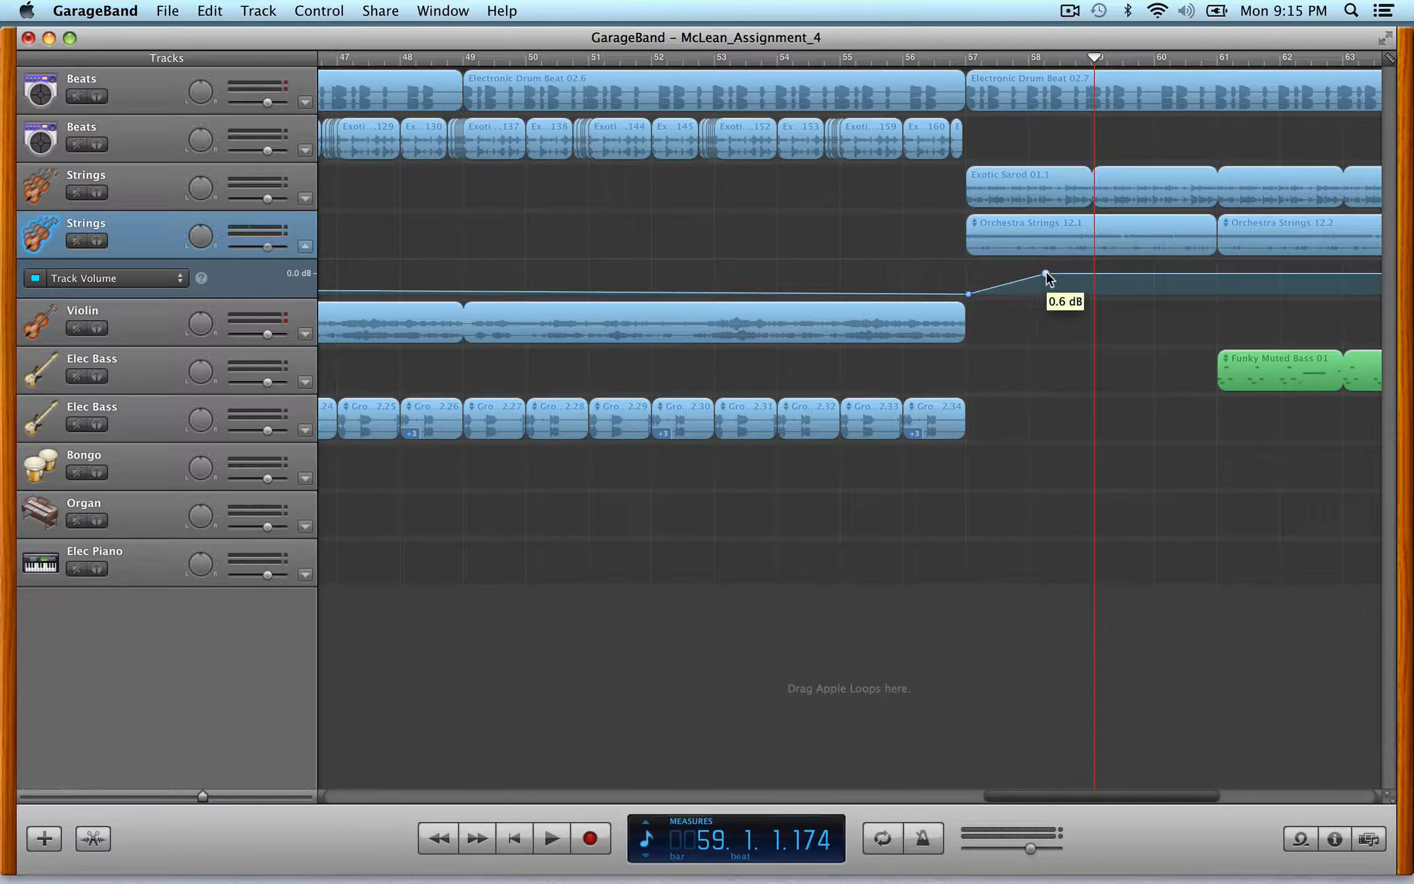
- Play the arrangement from bar 56 to hear the strings swell
click(940, 61)
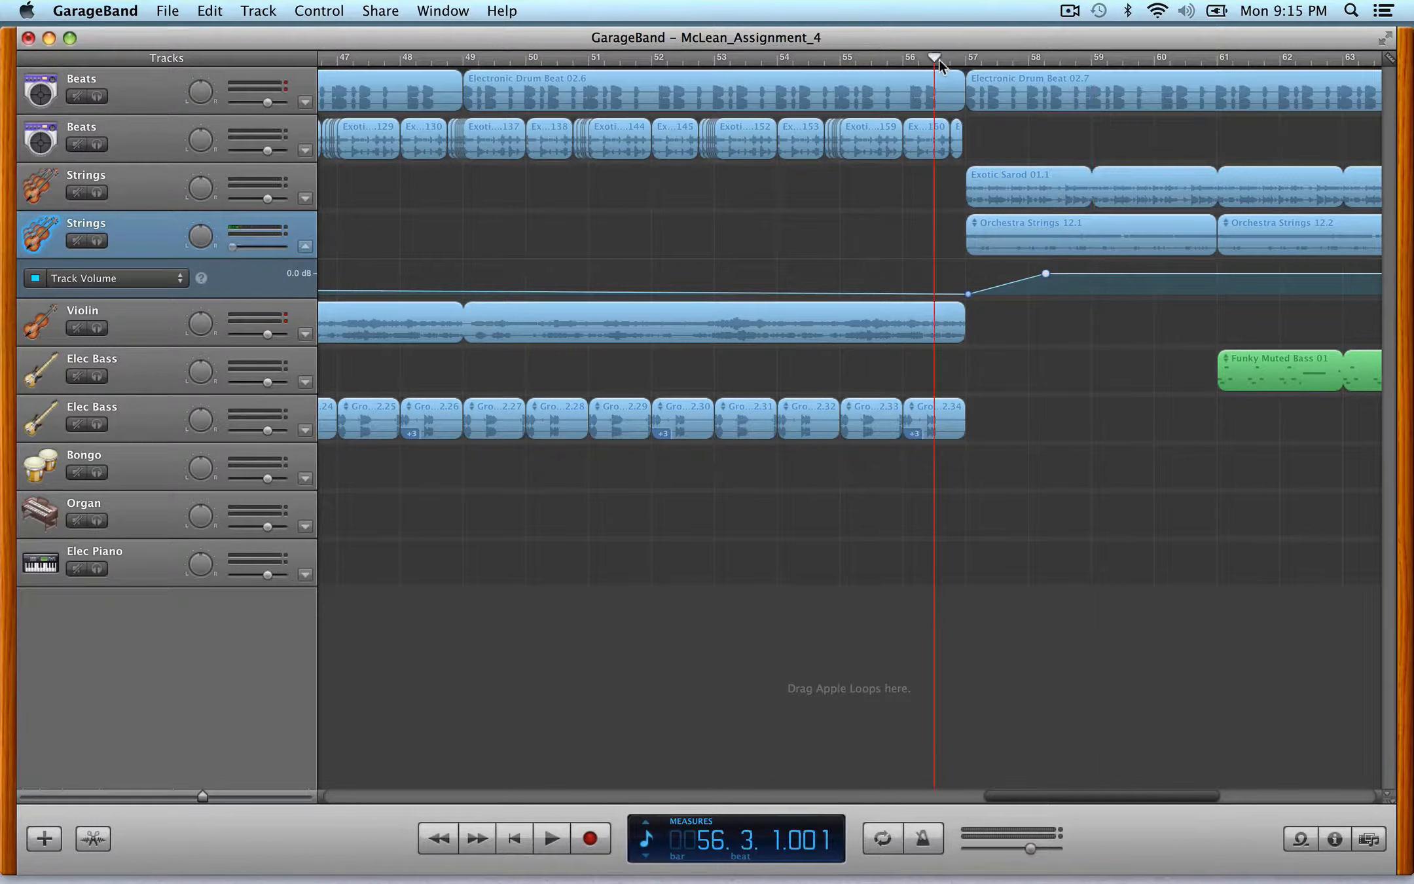
click(958, 131)
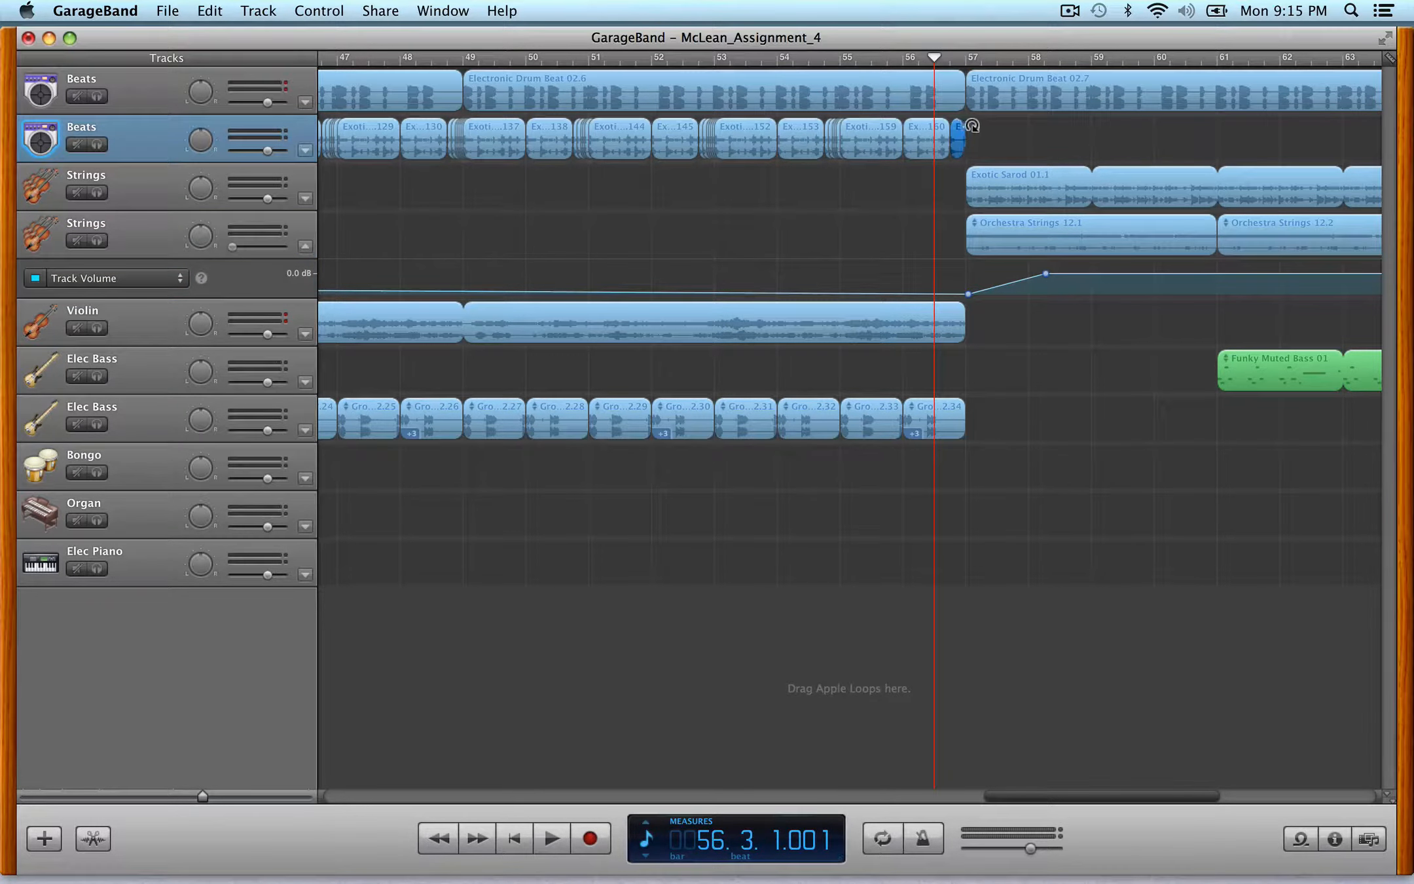
click(918, 57)
key(space)
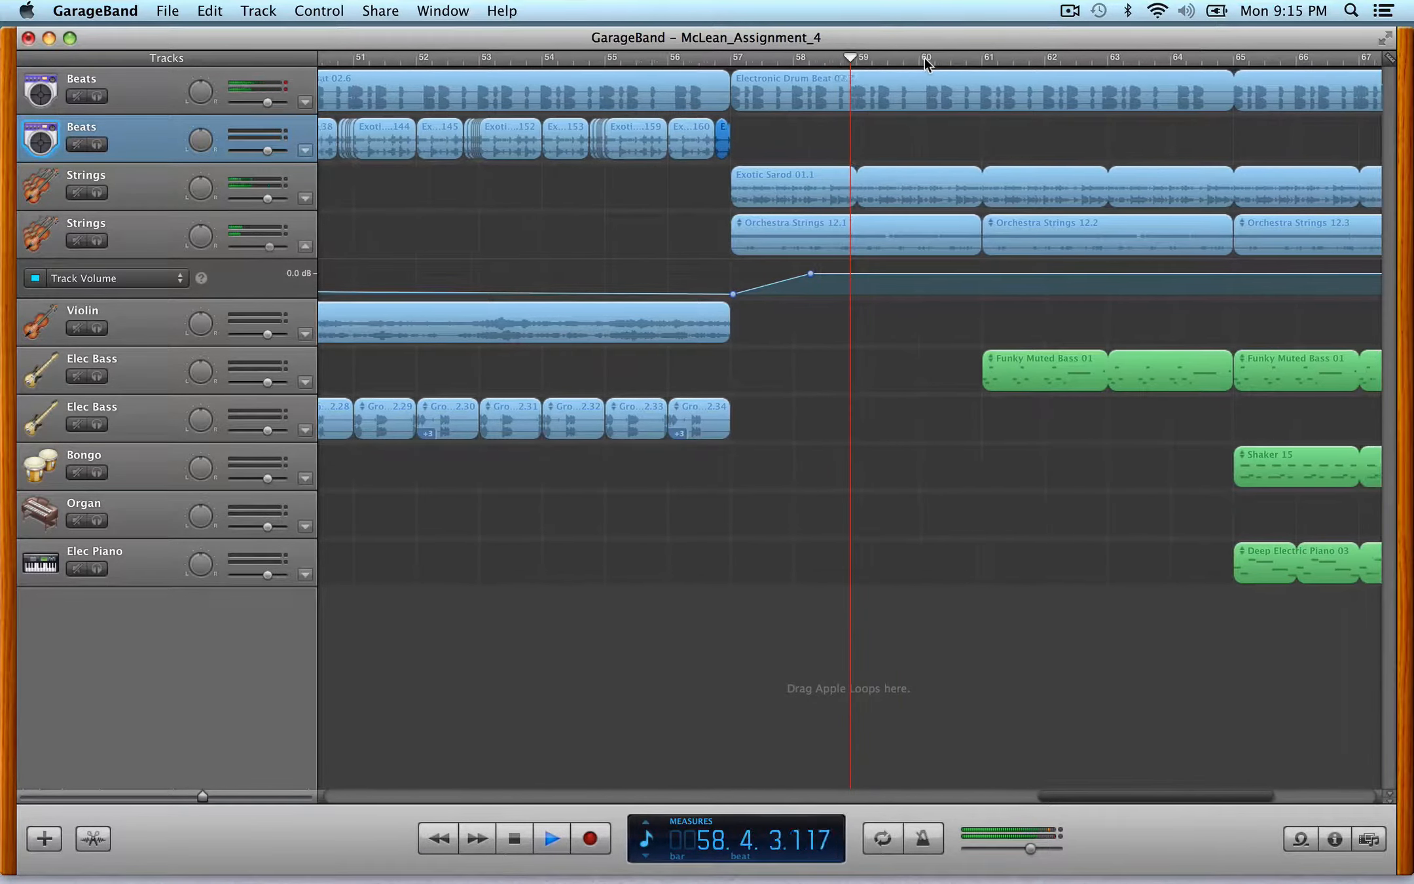
key(space)
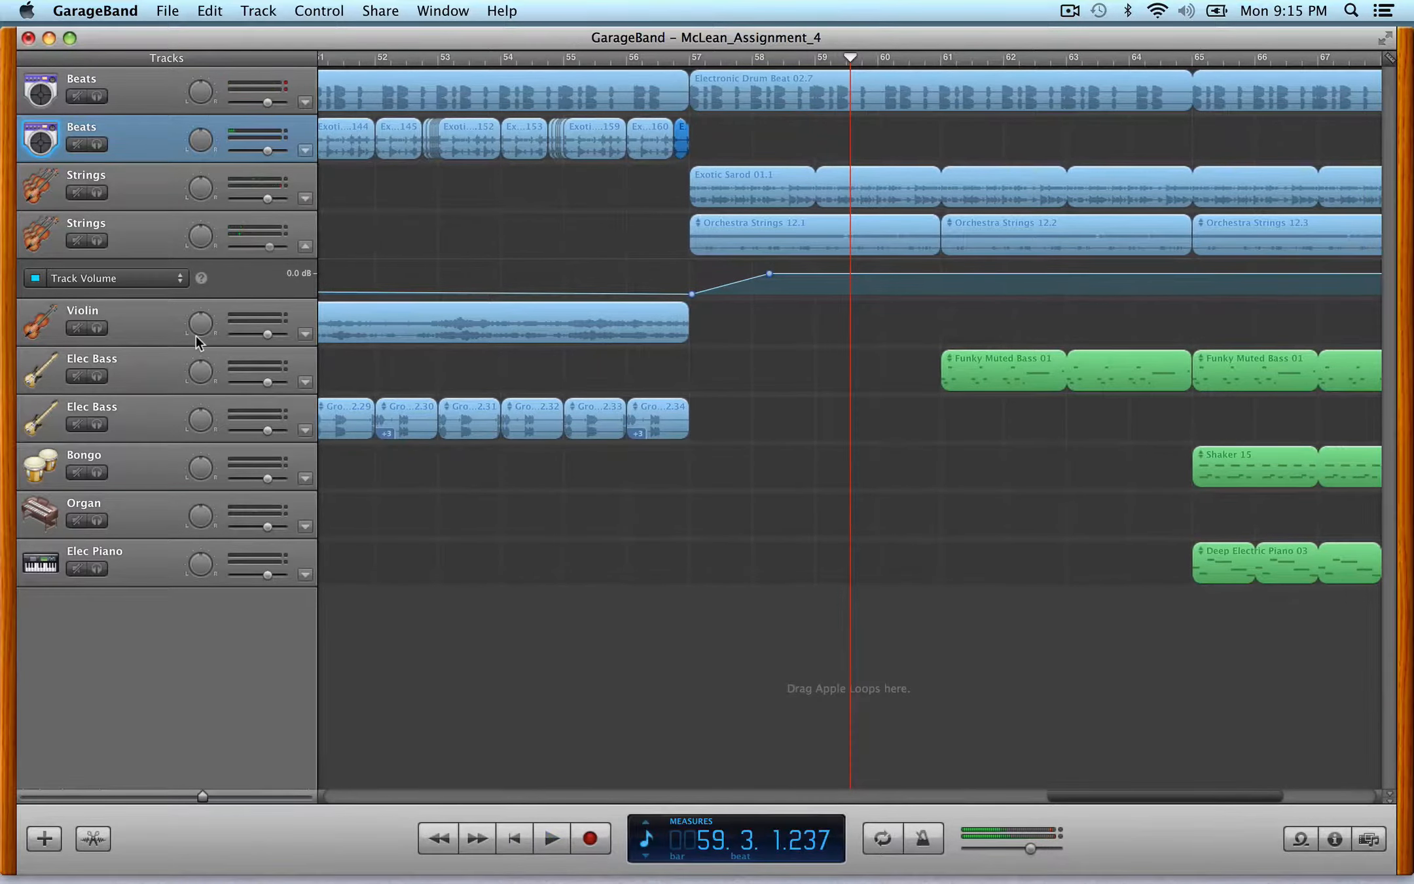
- Audition the lower Strings track solo from bar 57, then turn solo off
click(99, 242)
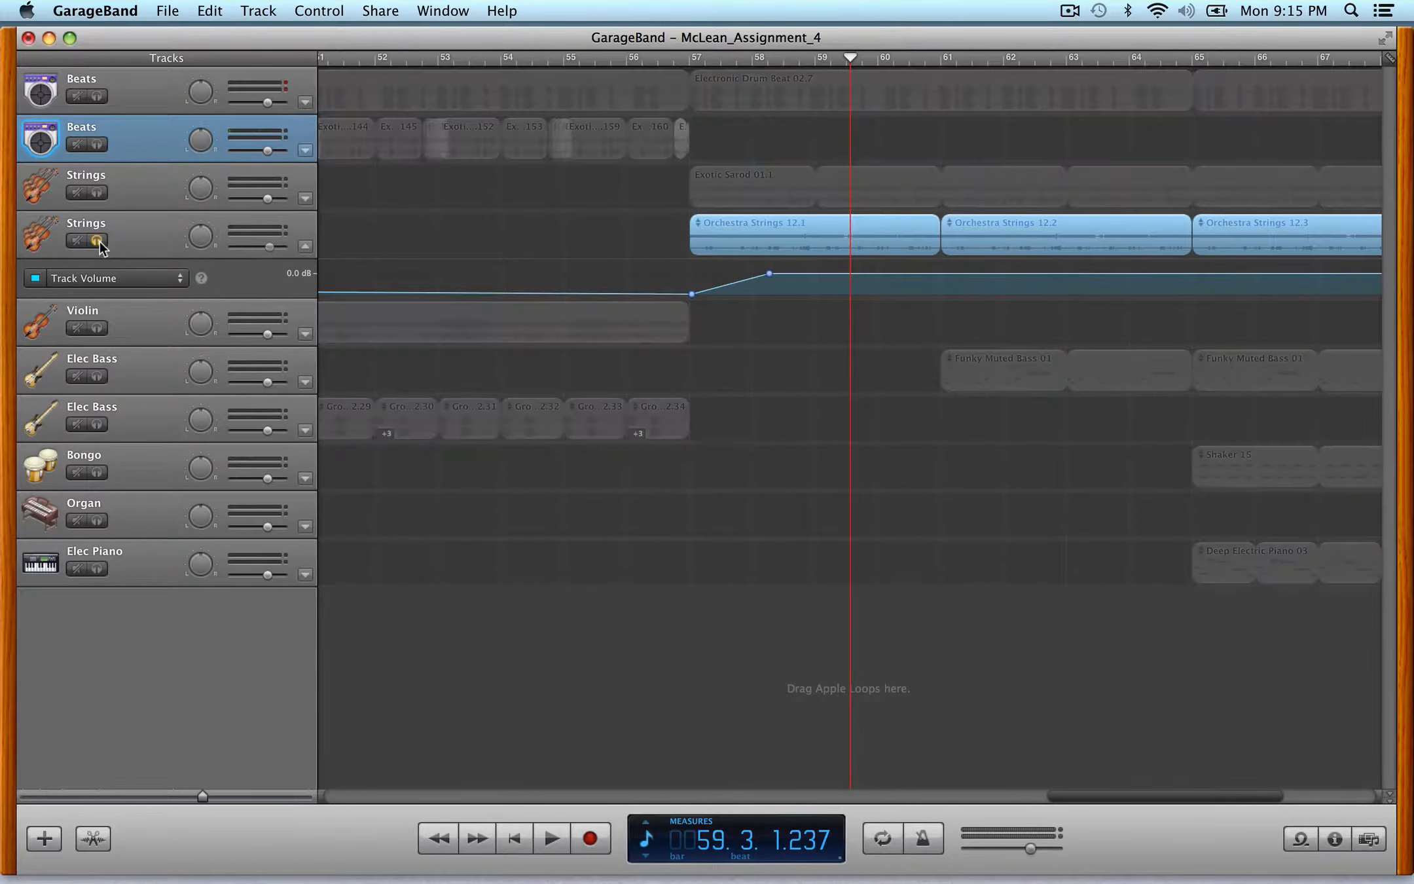
click(685, 60)
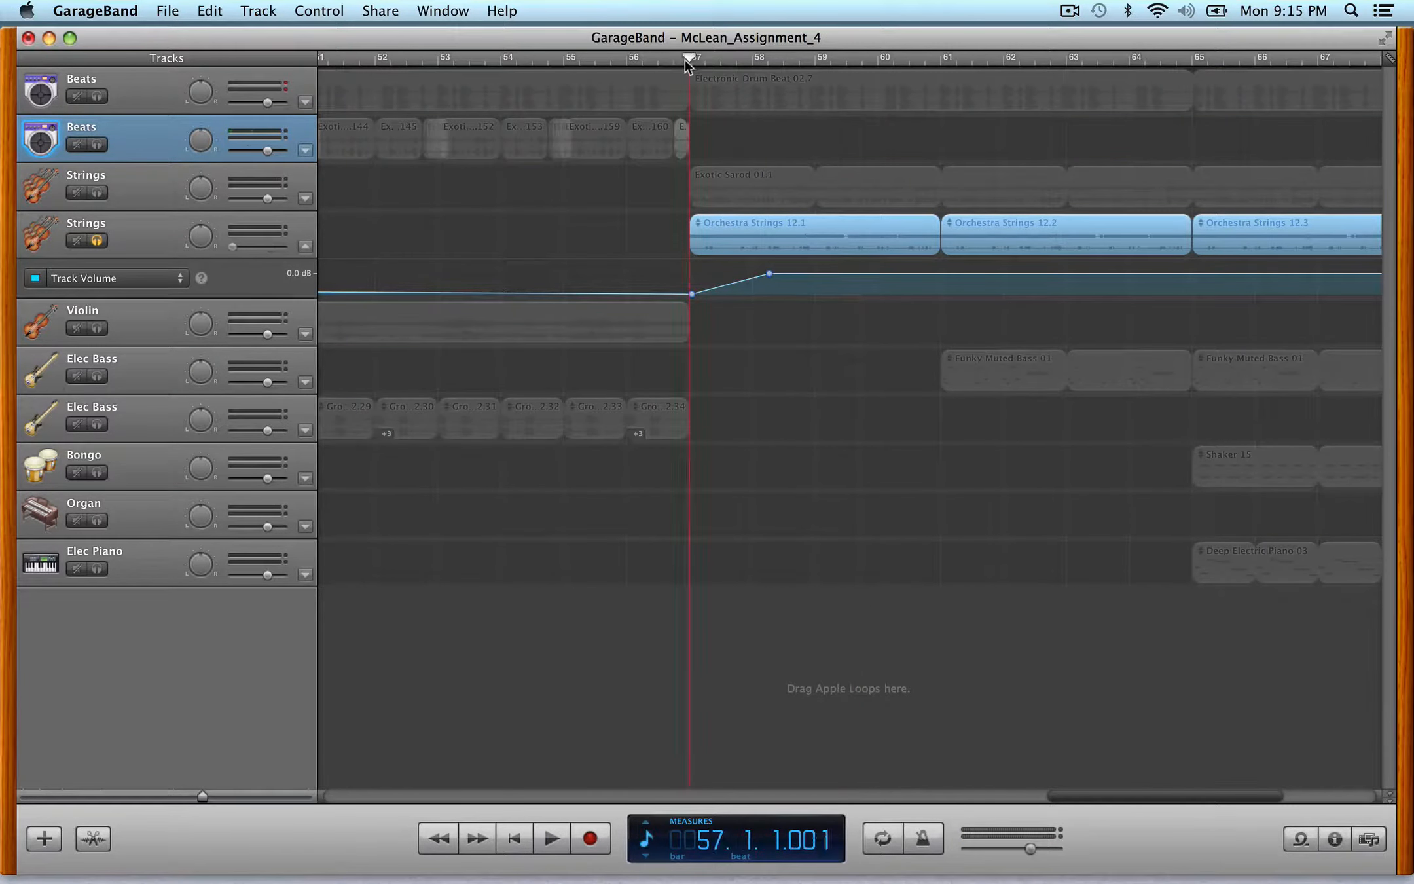
key(space)
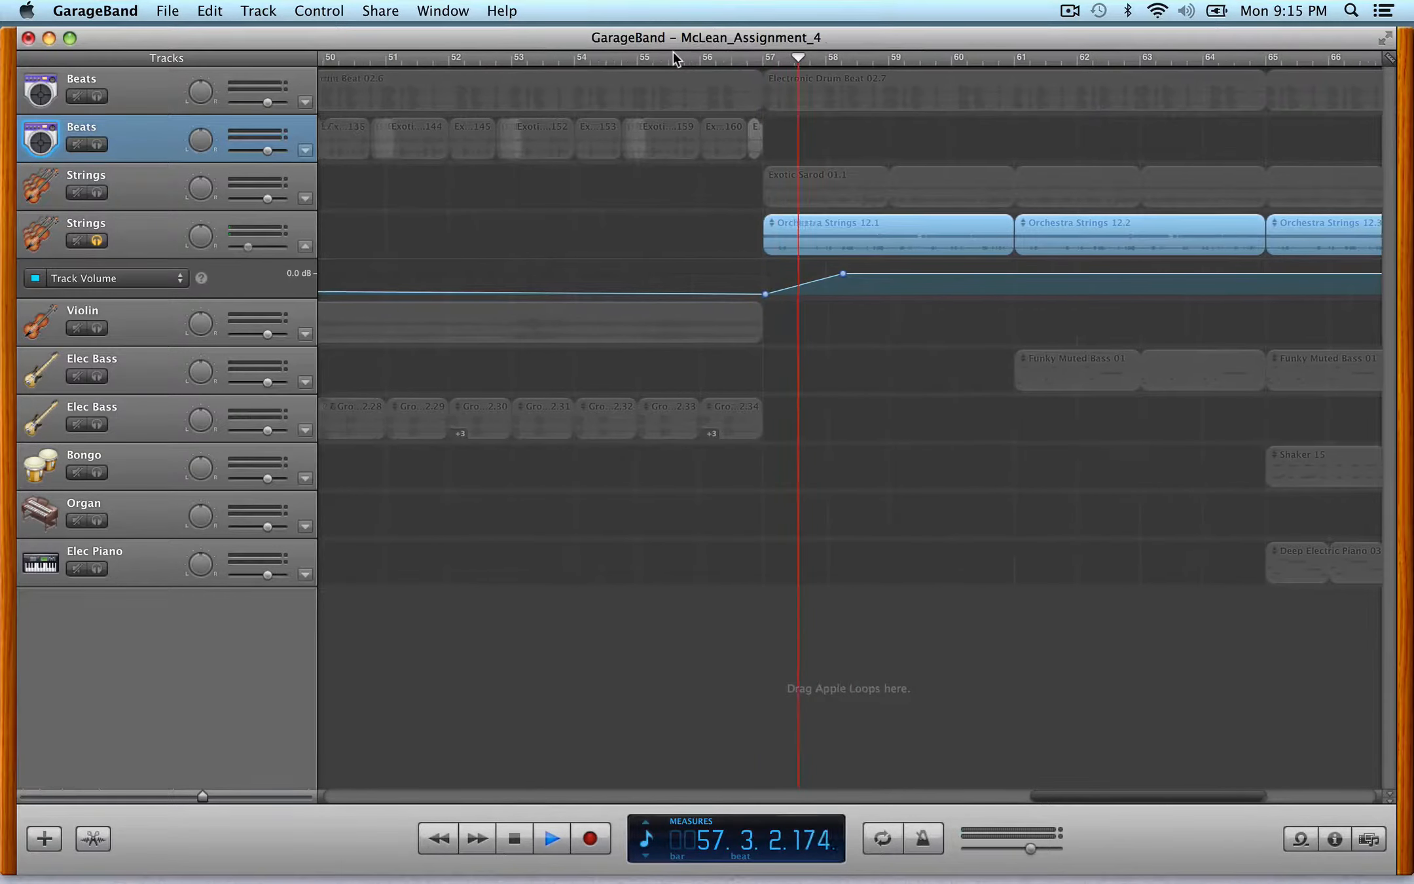
key(space)
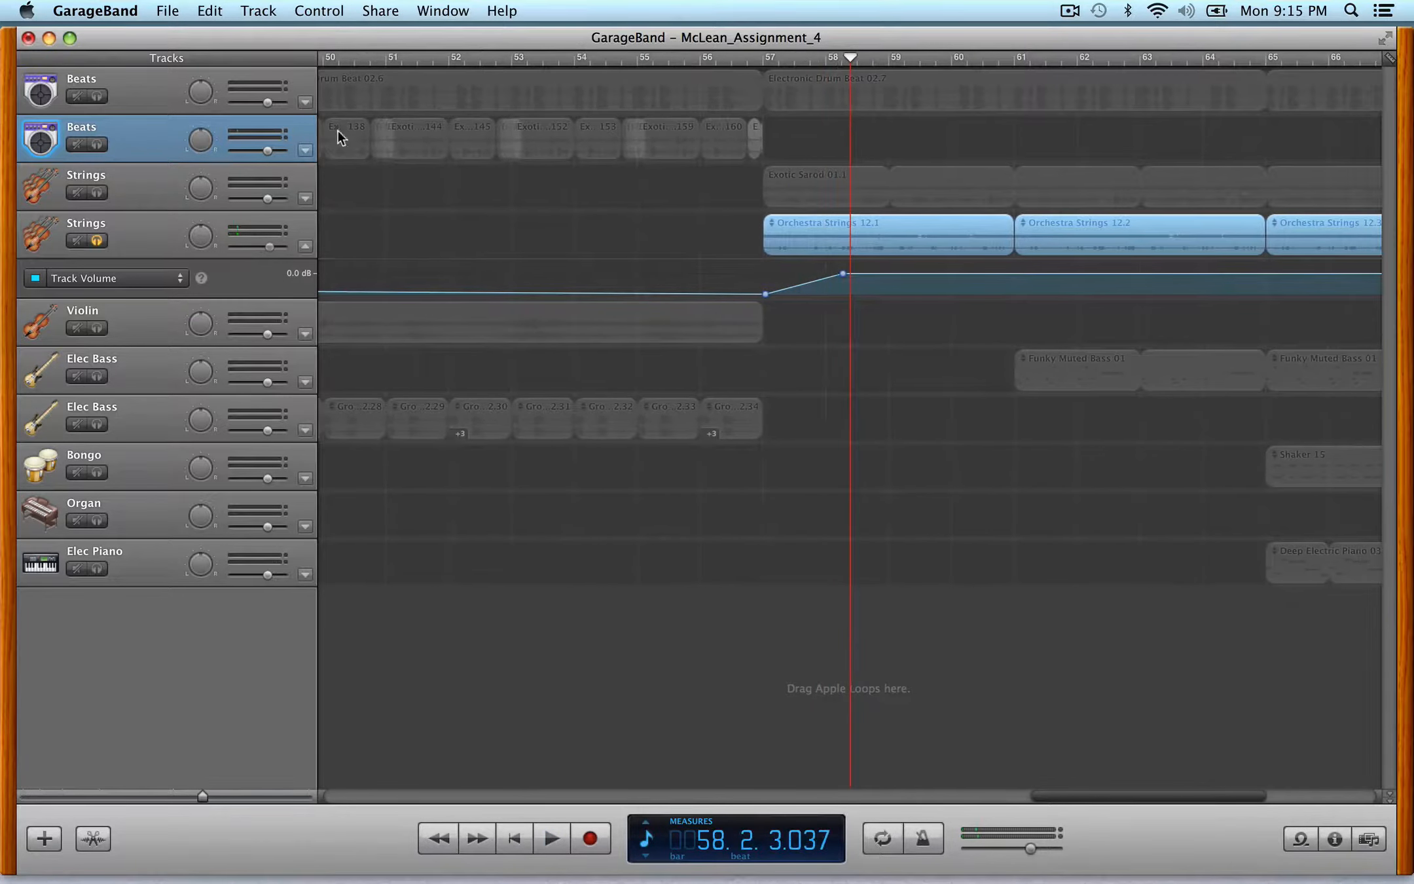
click(98, 241)
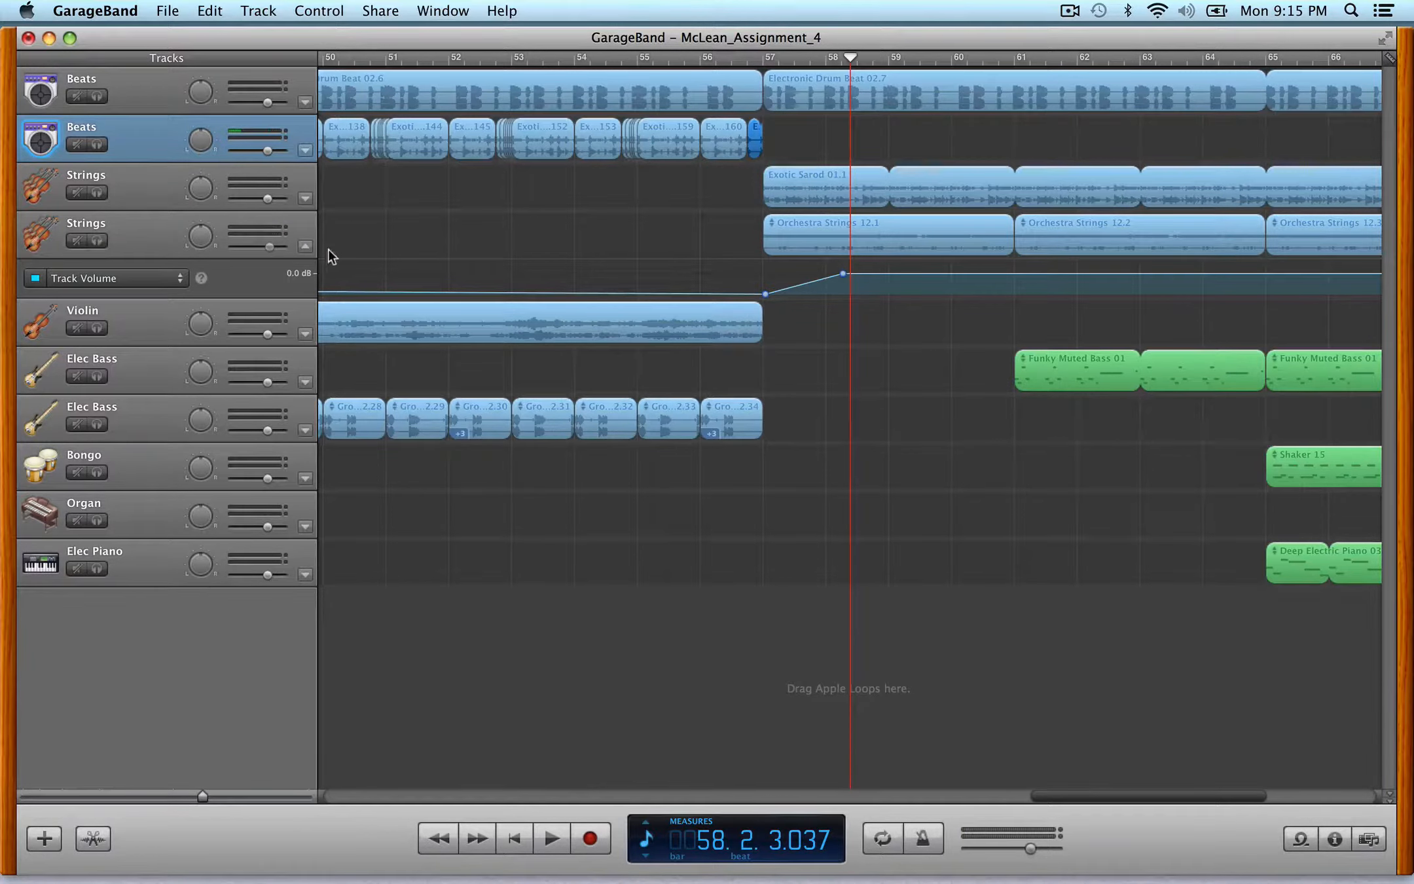
- Hide the automation and copy the regions between bars 13 and 57 so the section repeats starting at bar 73
key(a)
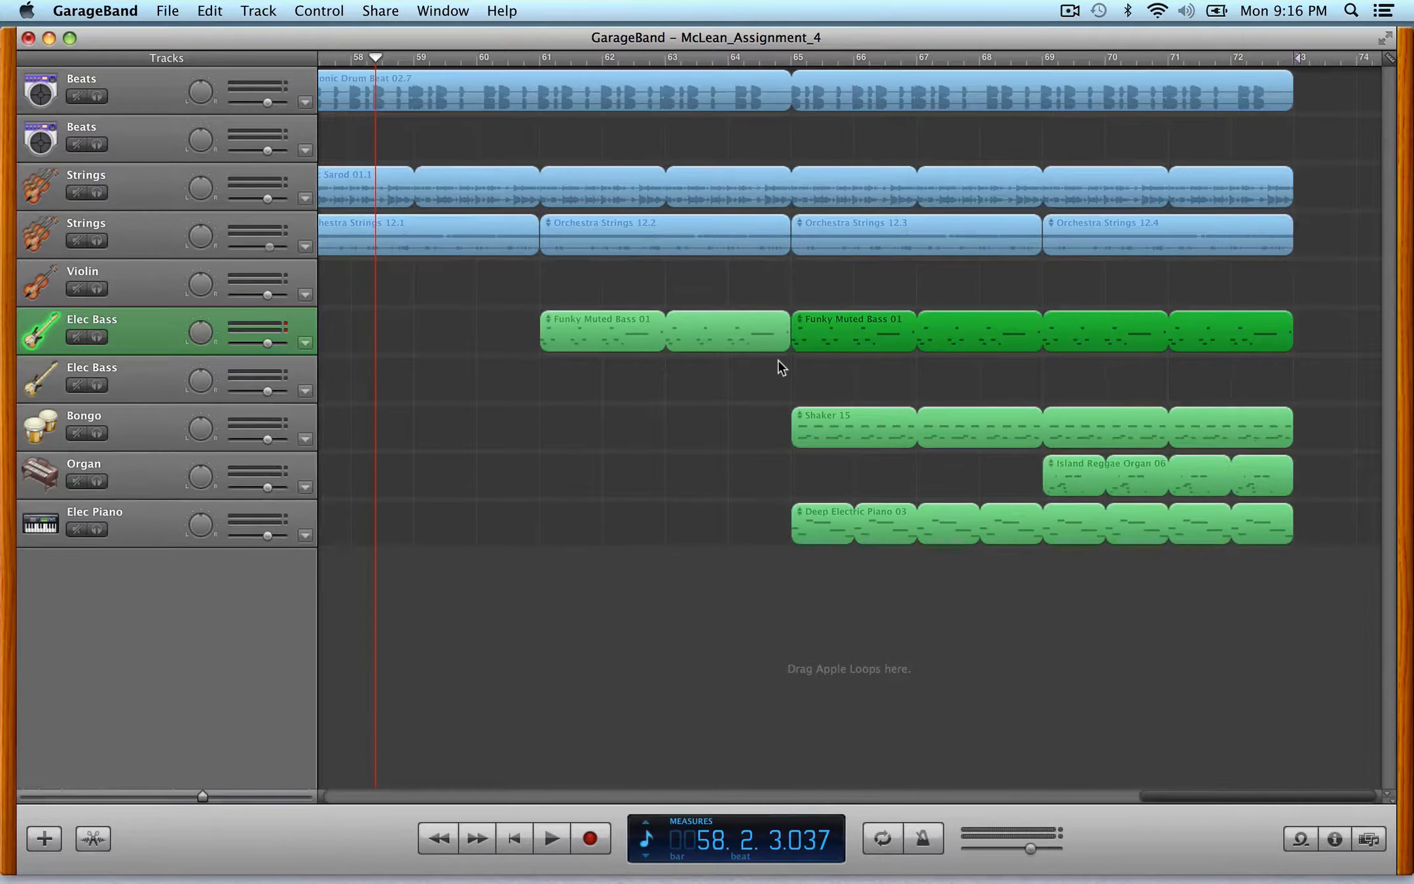
key(ctrl+Left)
key(ctrl+Left)
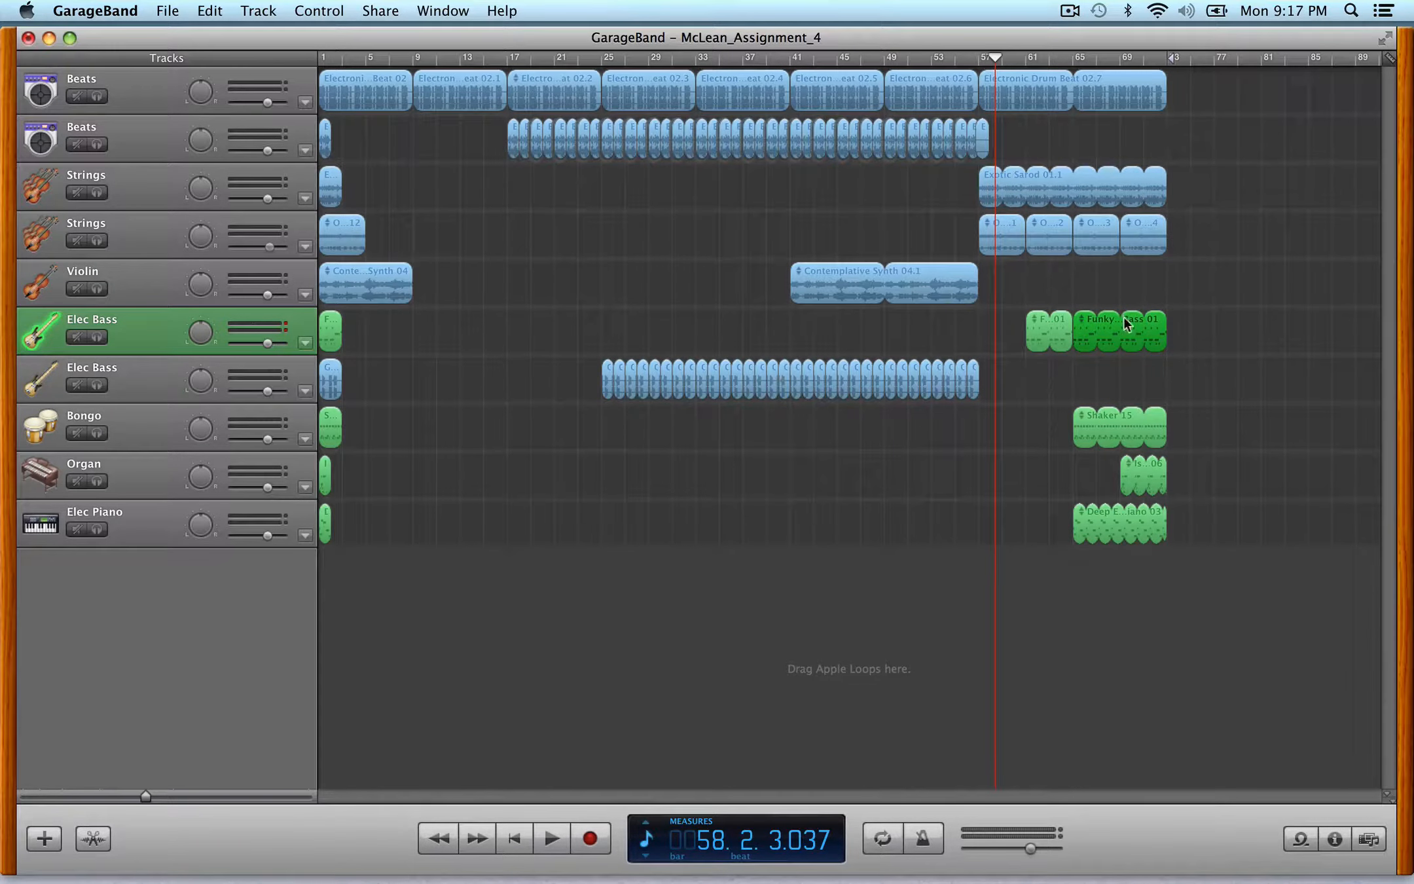
drag(981, 548, 466, 97)
drag(449, 98, 1203, 79)
scroll(1163, 183, right, 10)
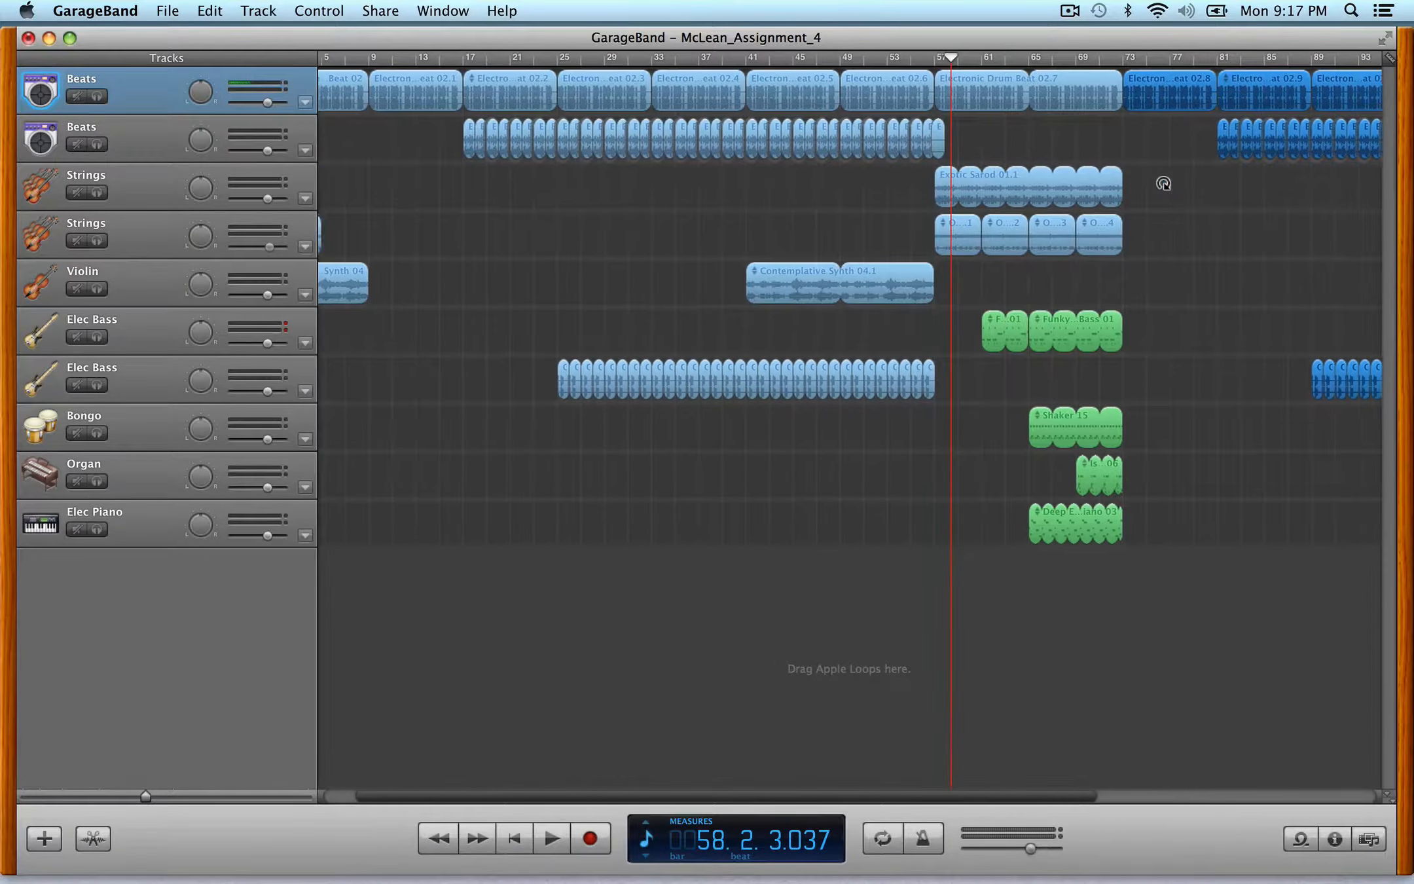
- Loop the last Orchestra Strings region to extend it to about bar 80
scroll(1164, 183, right, 1)
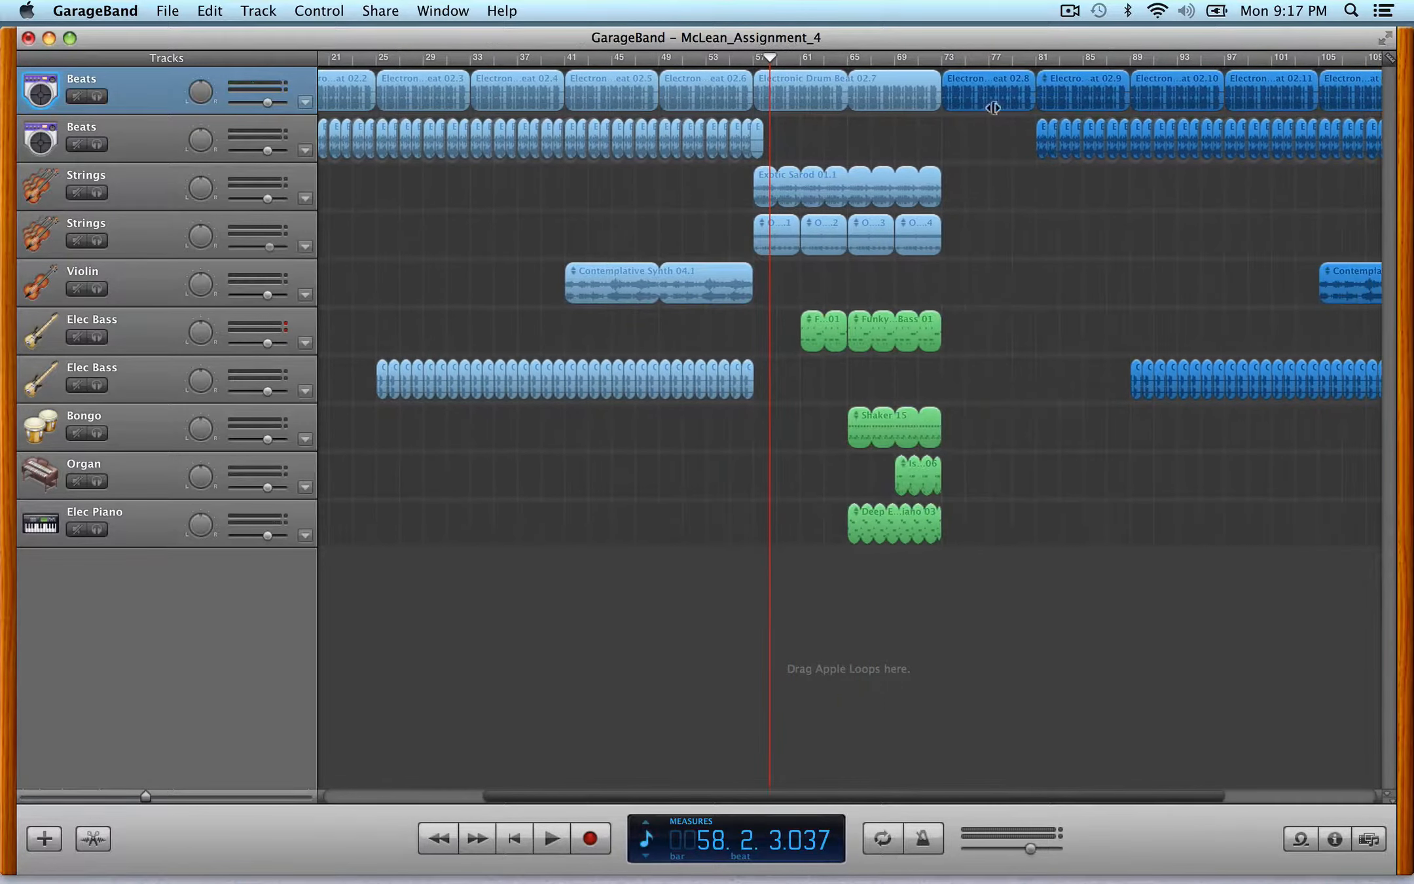
click(935, 223)
drag(1018, 237, 1030, 236)
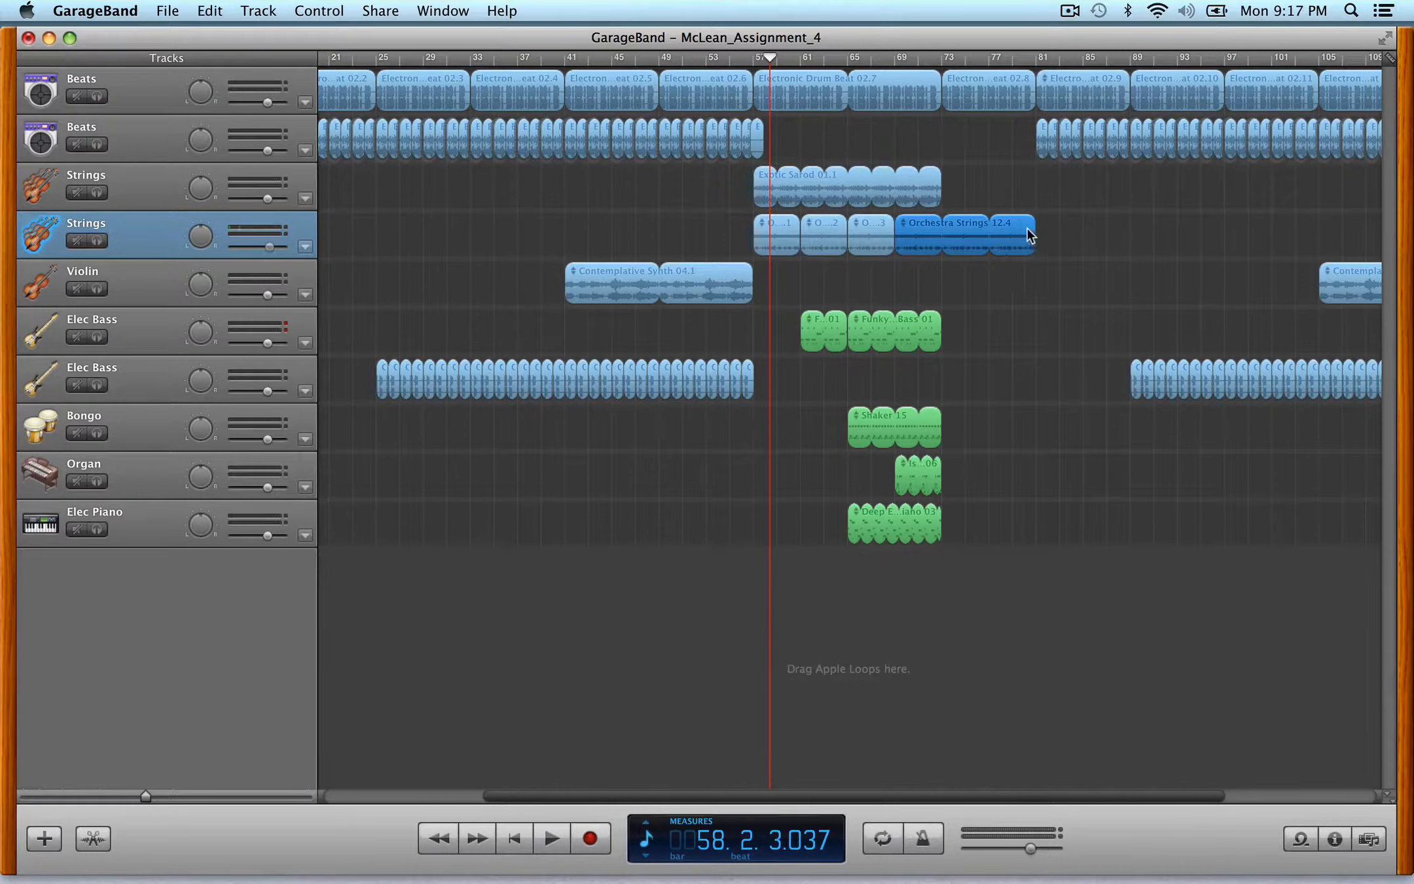
- Play the arrangement from about bar 71 into the repeated section
click(918, 59)
key(space)
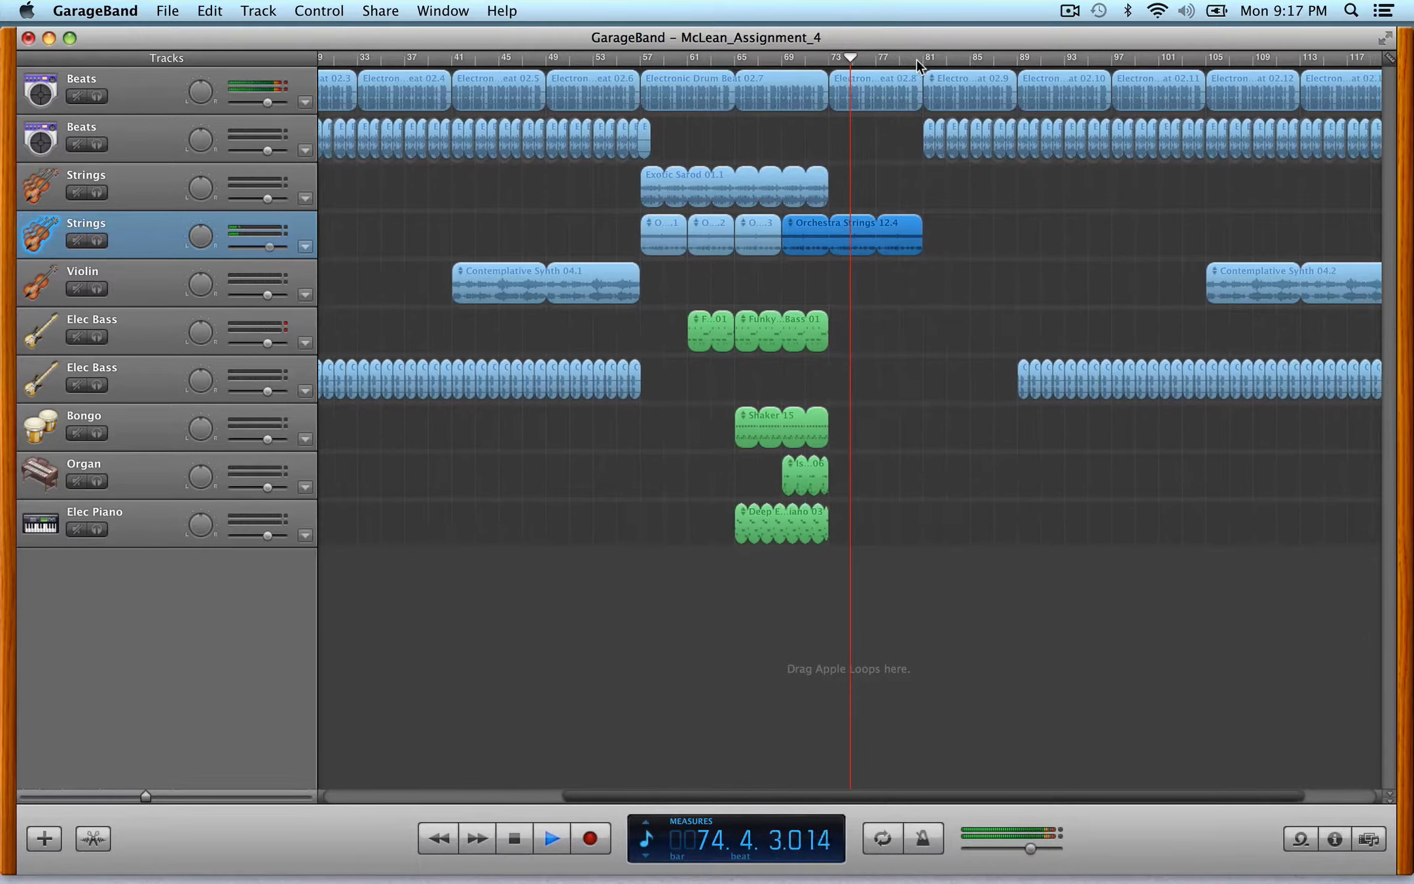
key(space)
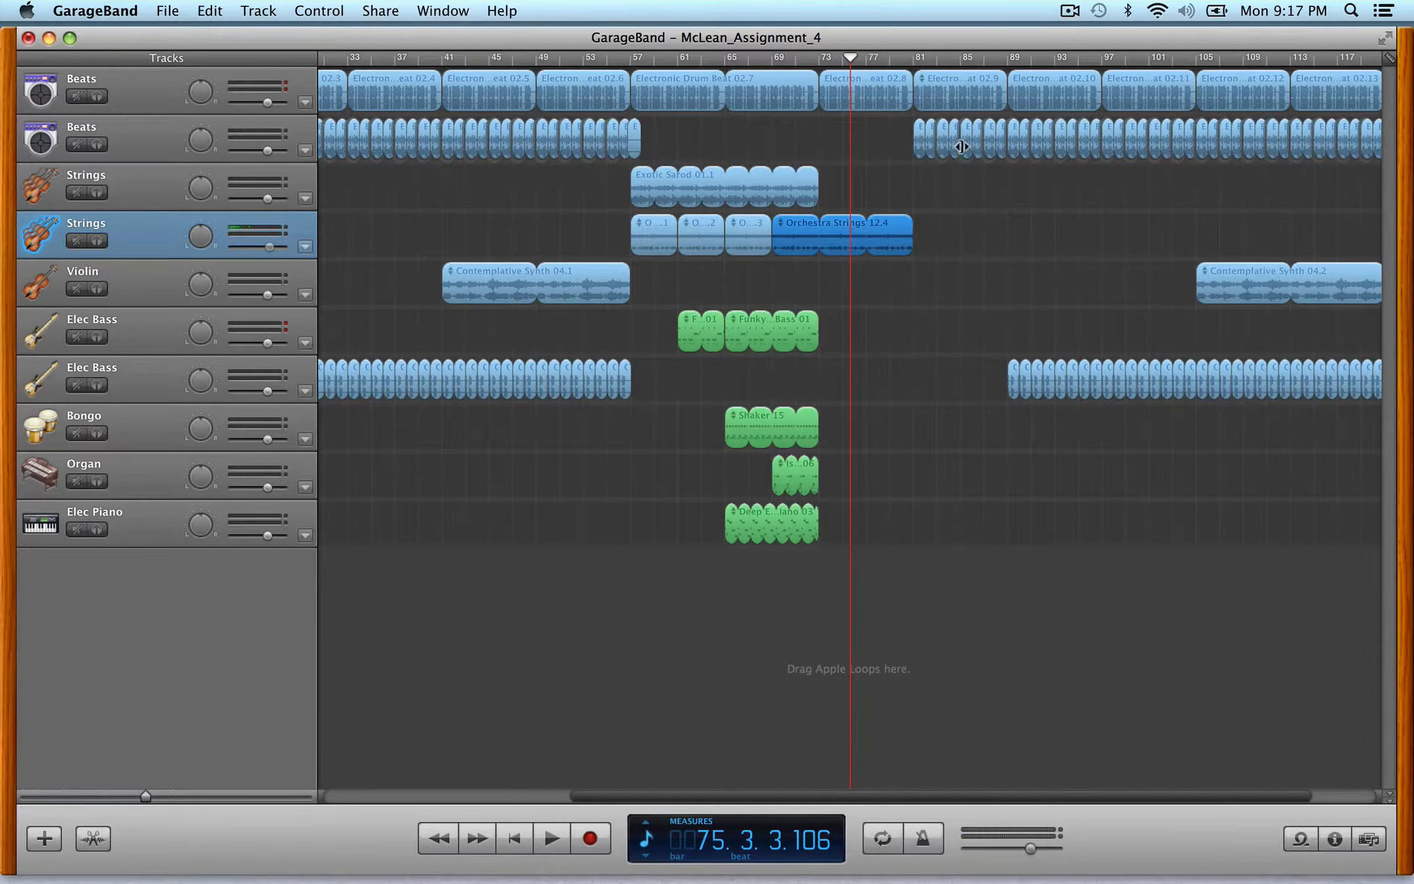
- Turn on the cycle region and stretch it to span from bar 9 to about bar 121
key(ctrl+Left)
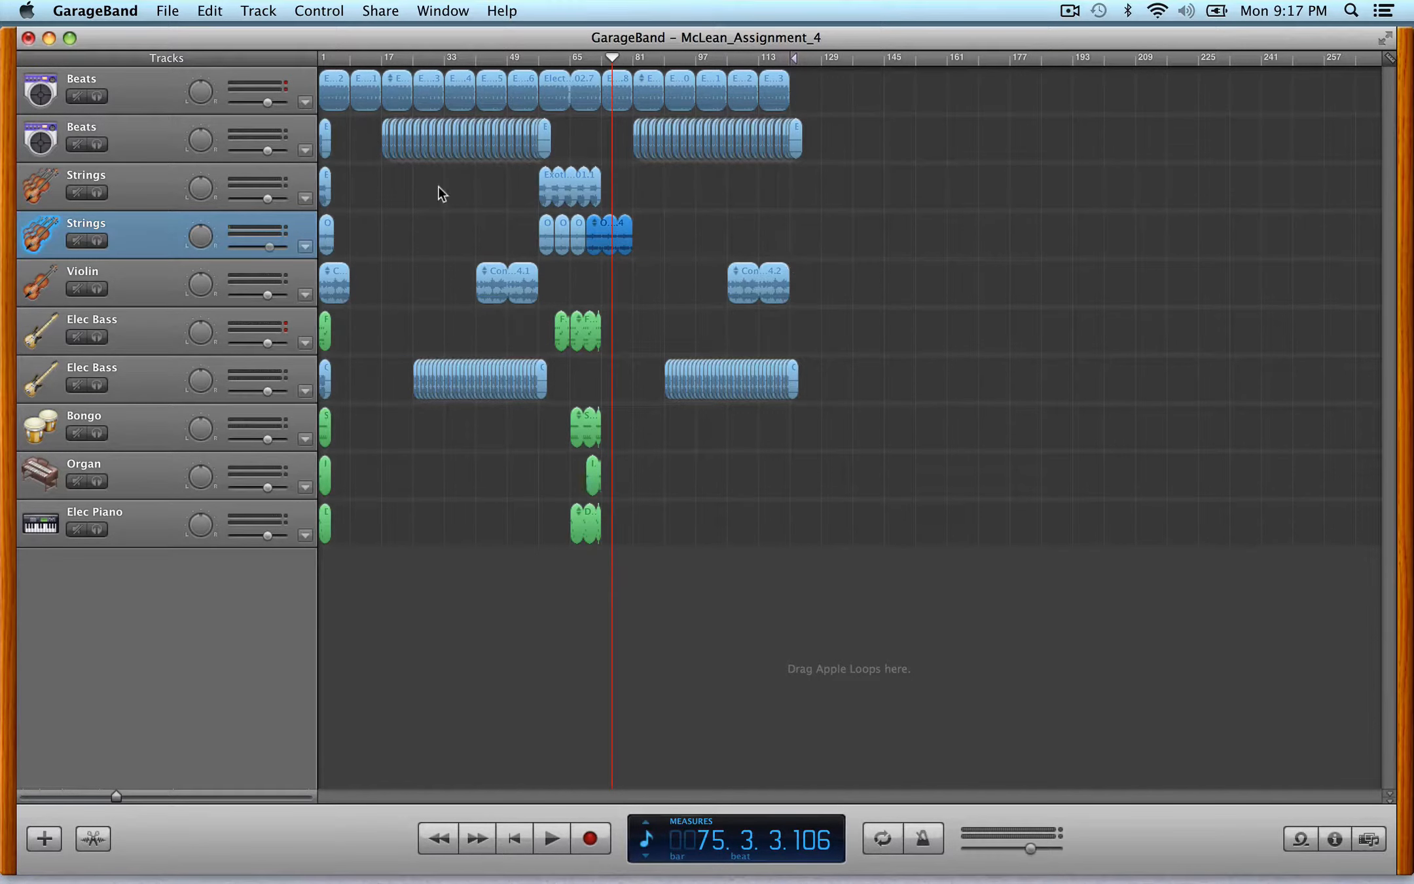
key(ctrl+Right)
scroll(439, 190, left, 10)
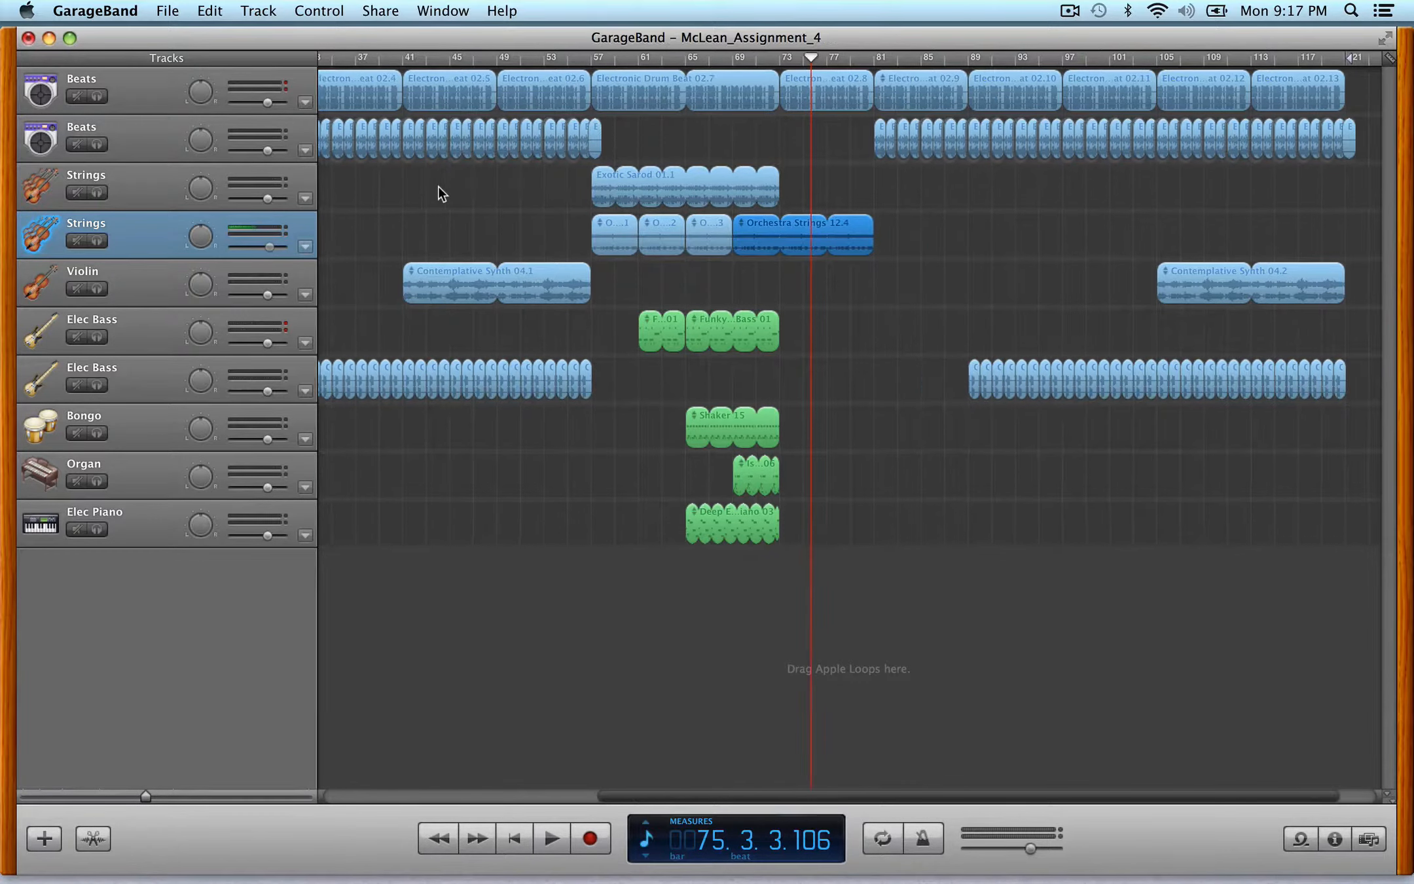
scroll(439, 191, left, 2)
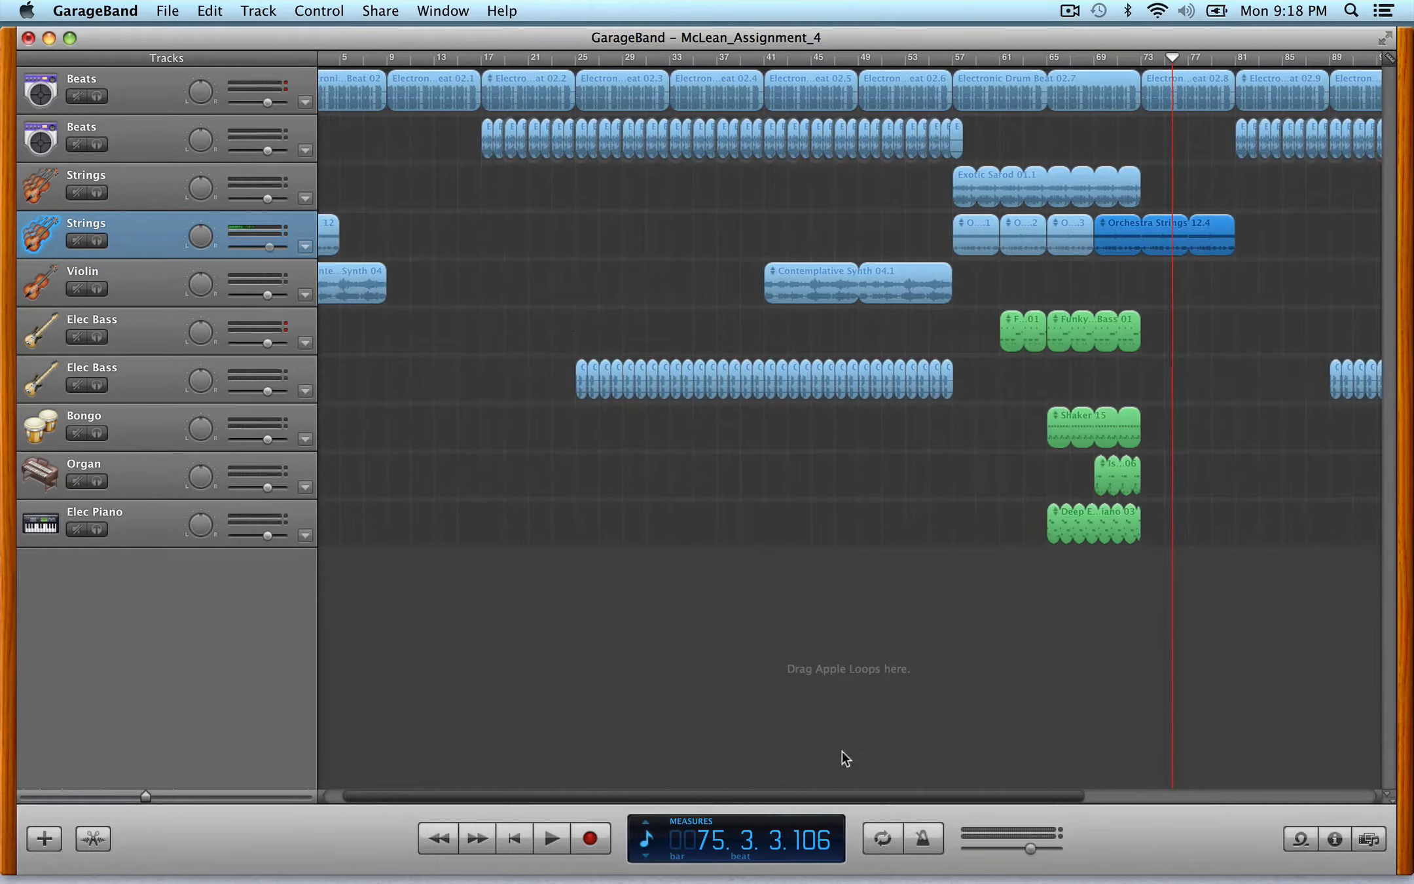
click(884, 836)
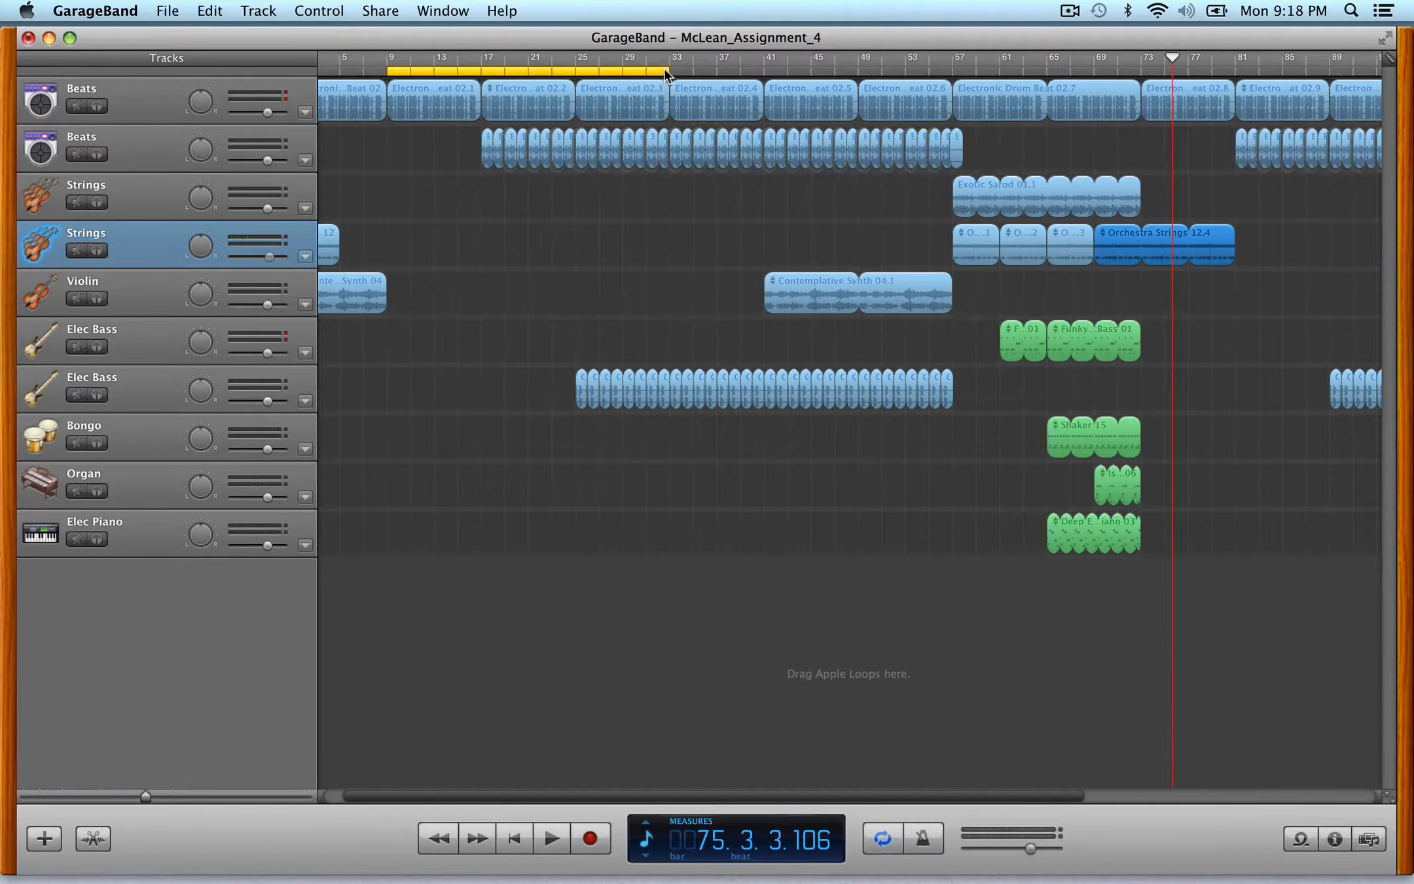
drag(666, 65, 1300, 77)
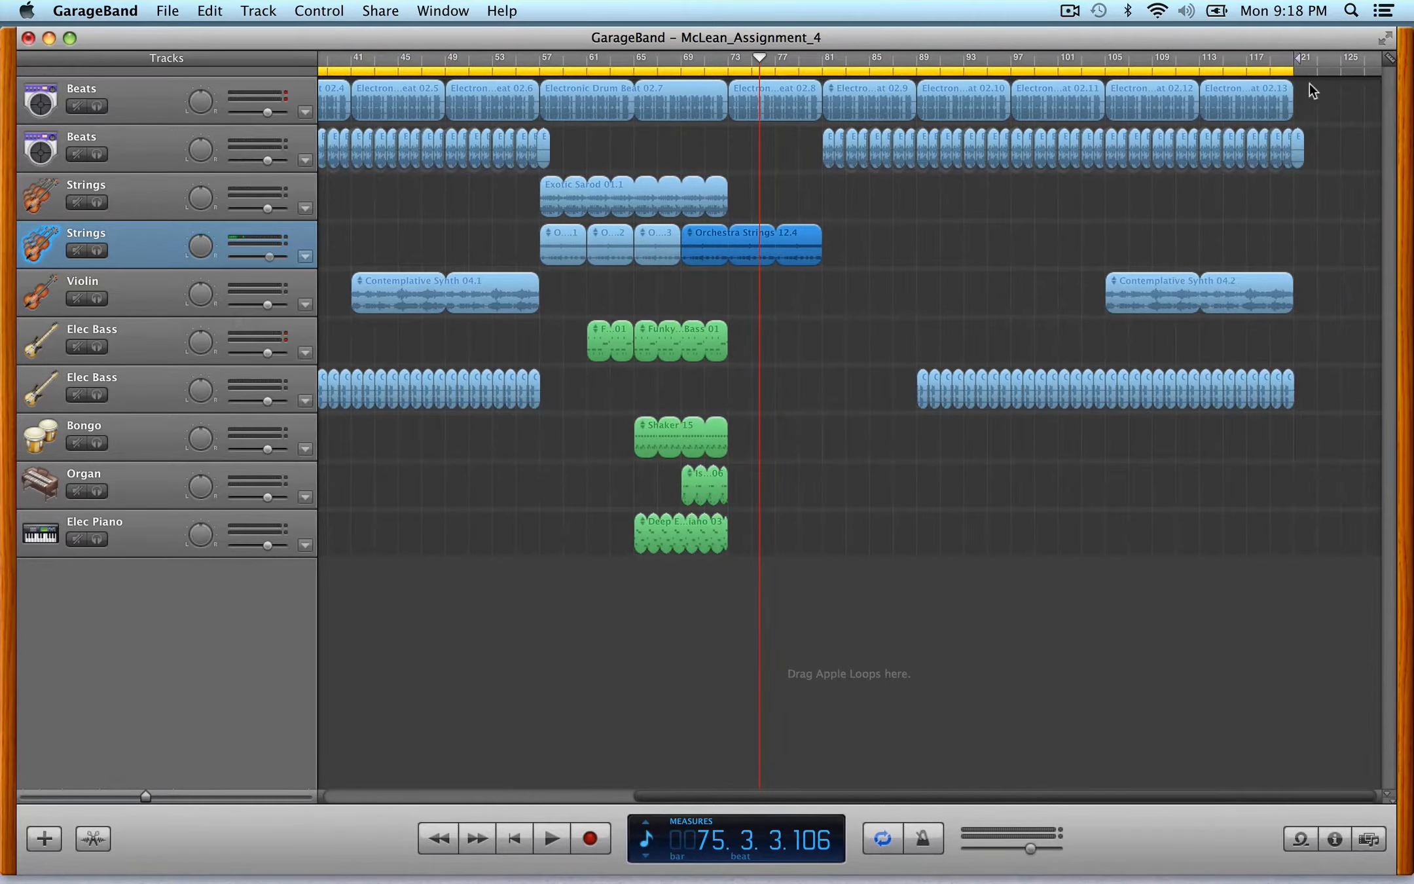
scroll(935, 123, right, 1)
scroll(935, 122, left, 4)
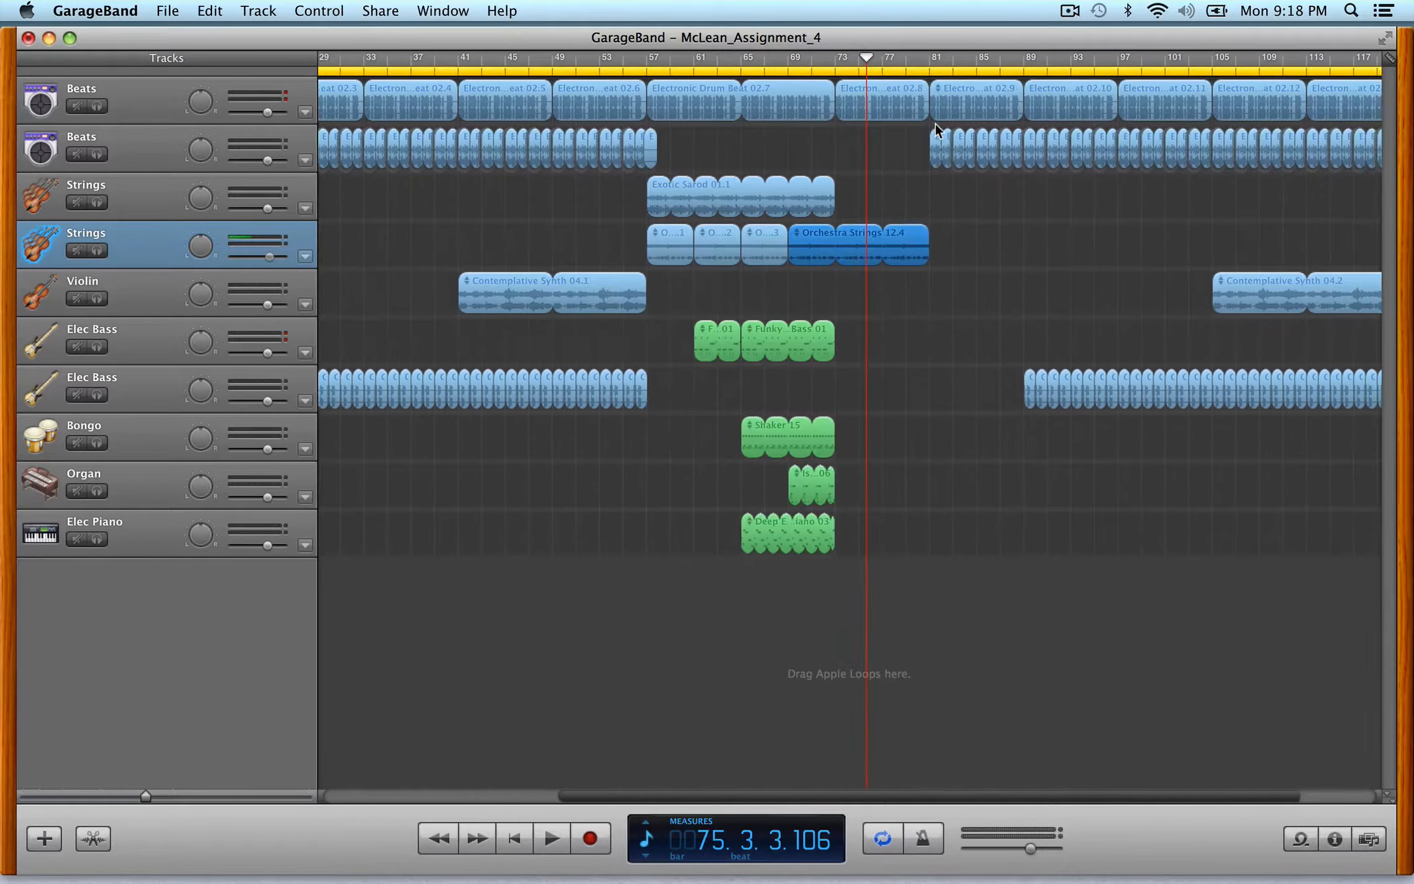
scroll(935, 122, right, 4)
drag(823, 794, 348, 103)
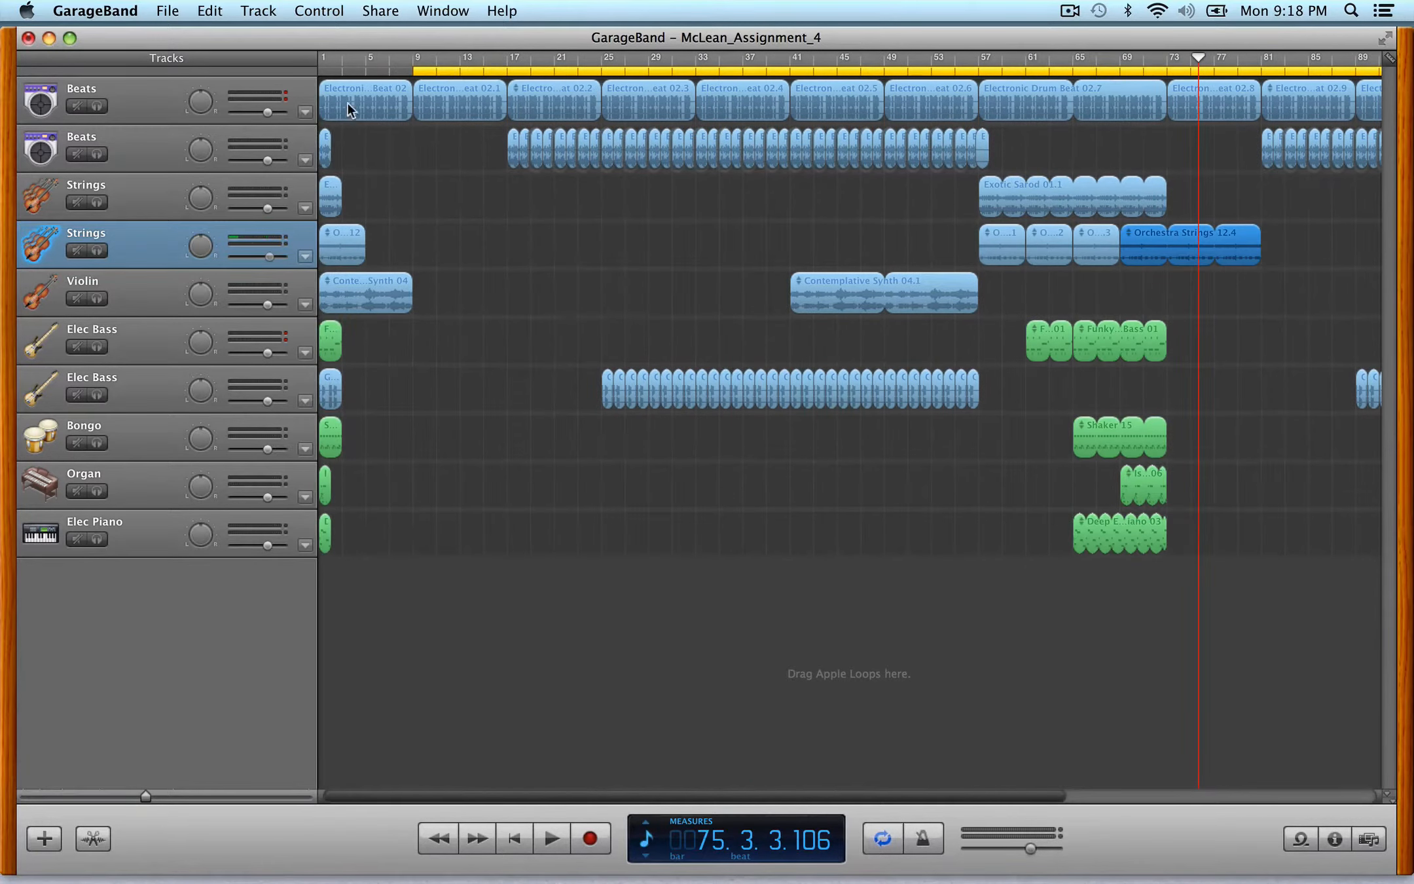
- Open the Export Song to Disk dialog
click(383, 9)
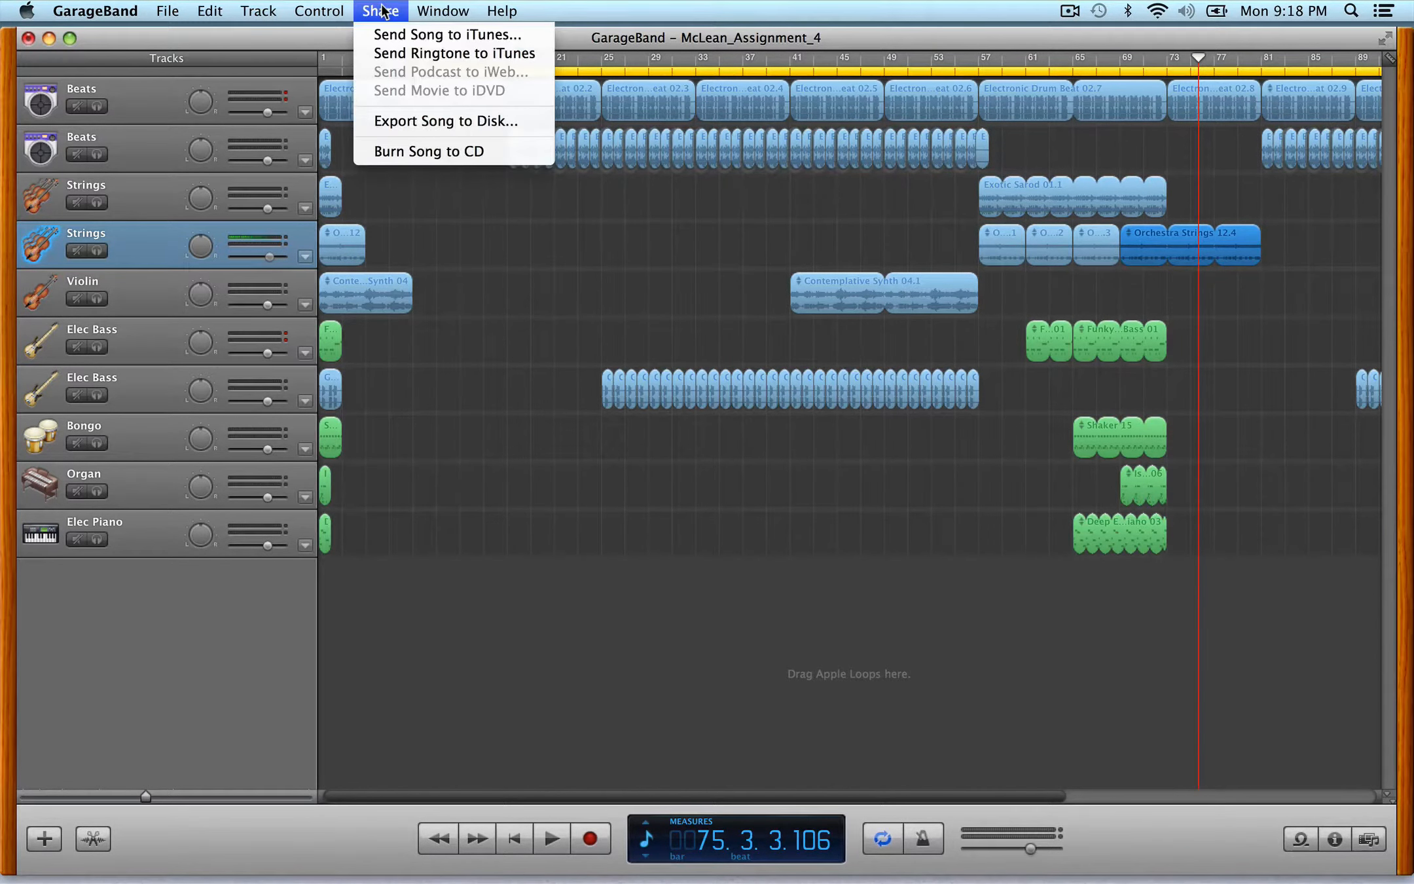
click(413, 120)
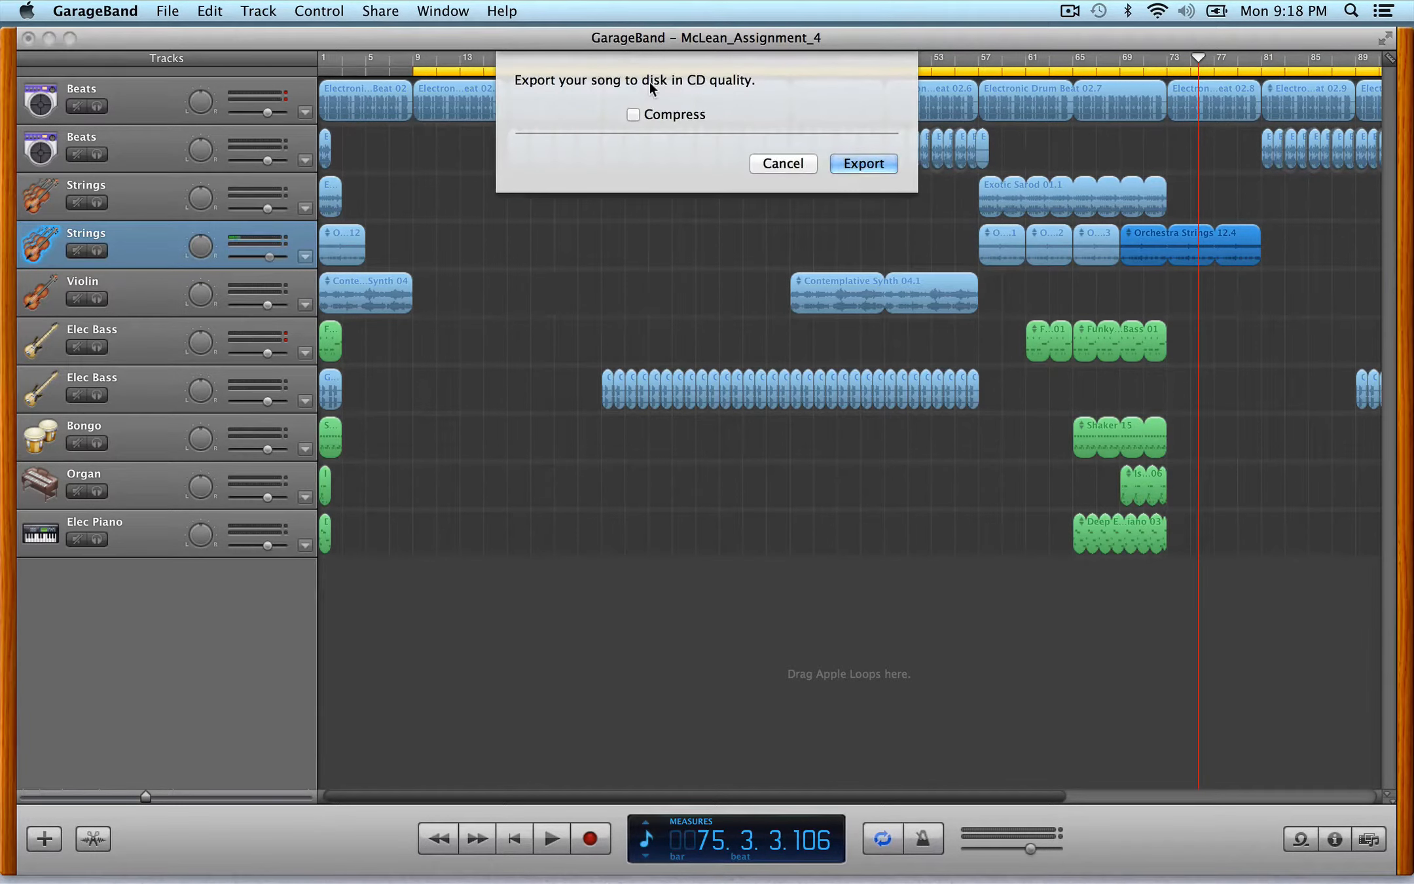
click(639, 115)
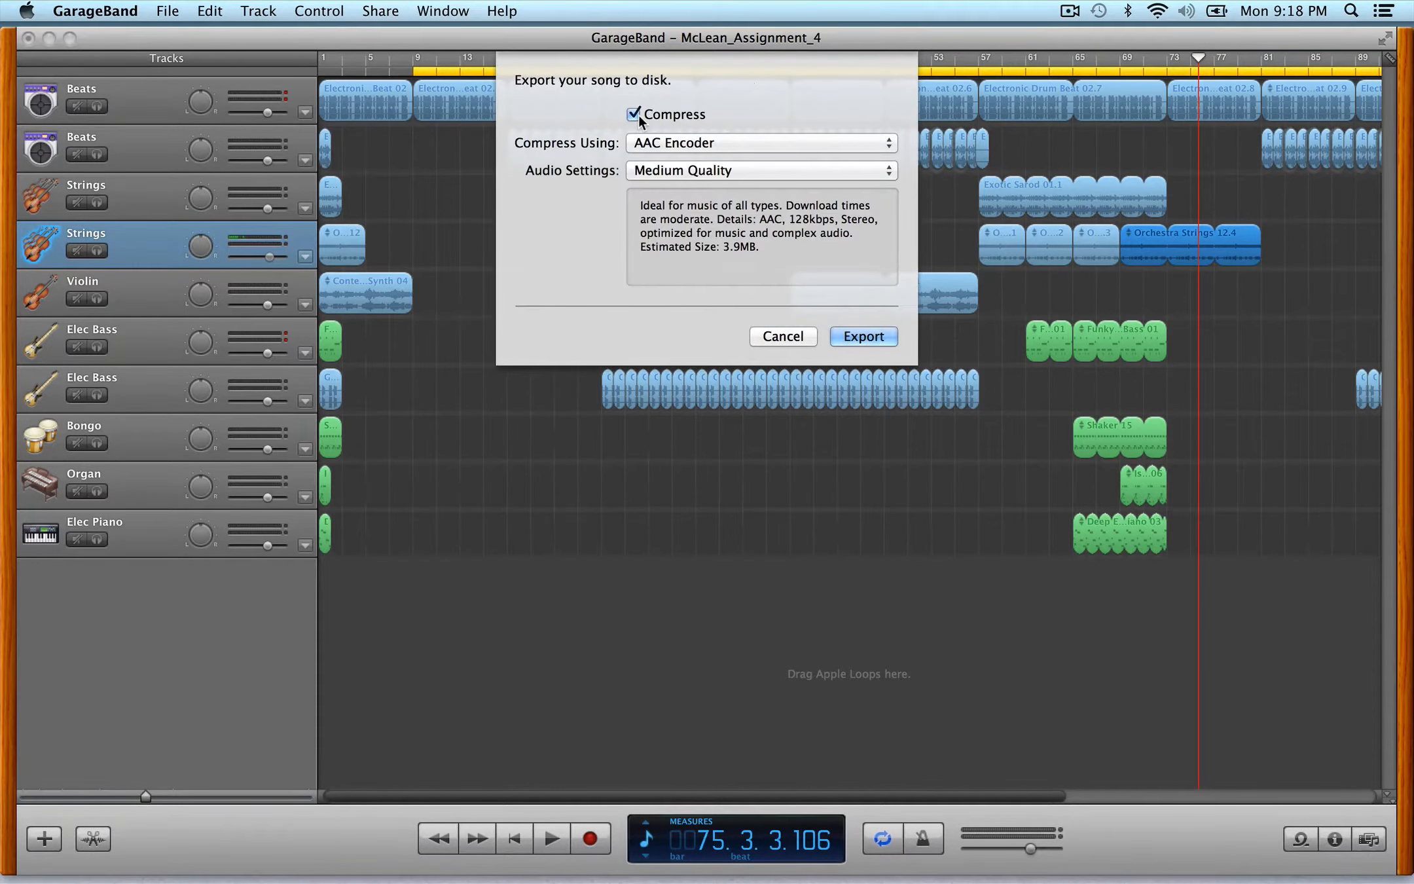
click(681, 139)
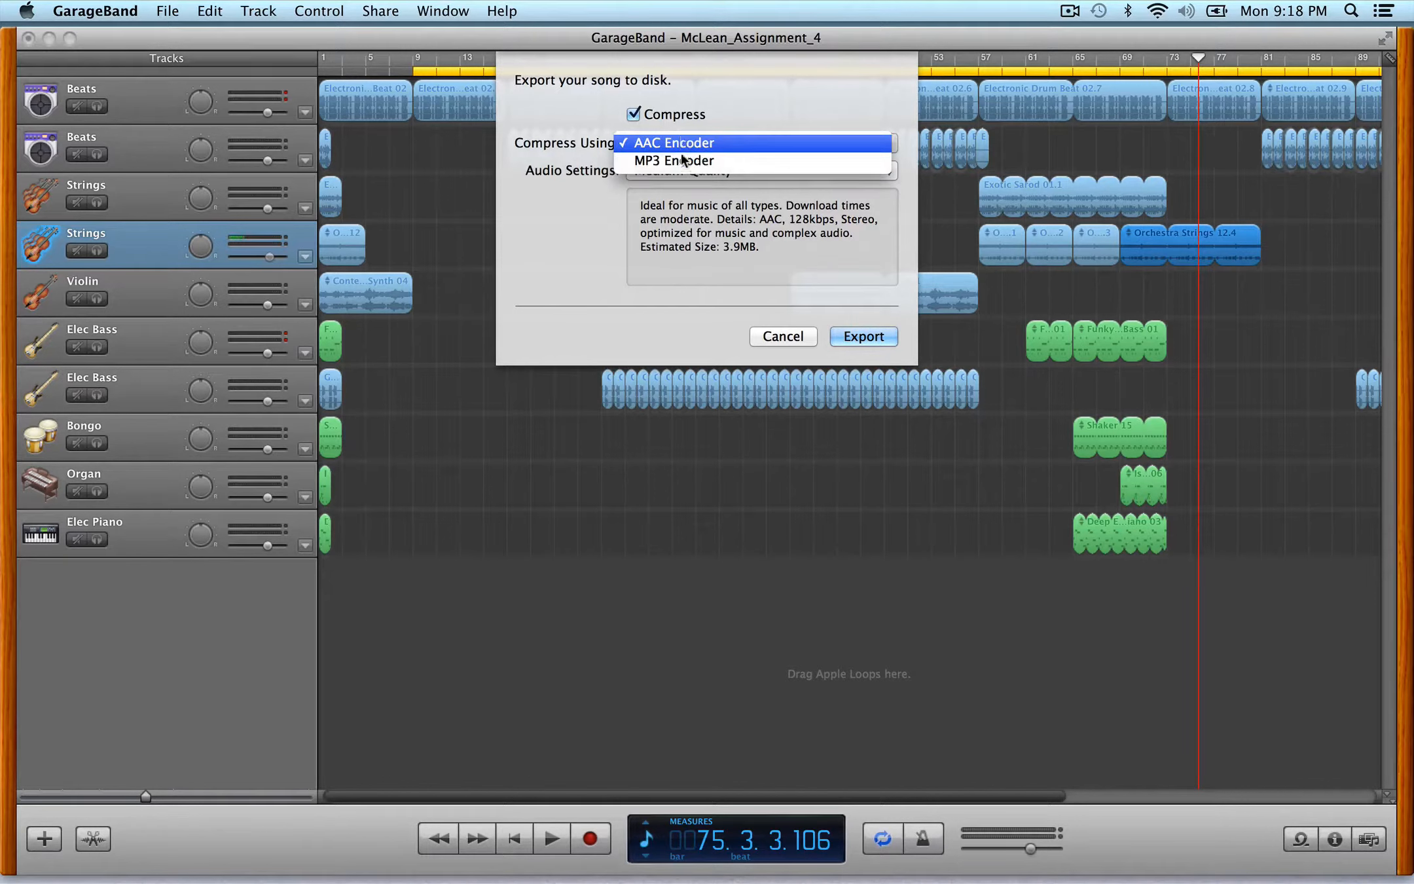
click(681, 159)
click(702, 169)
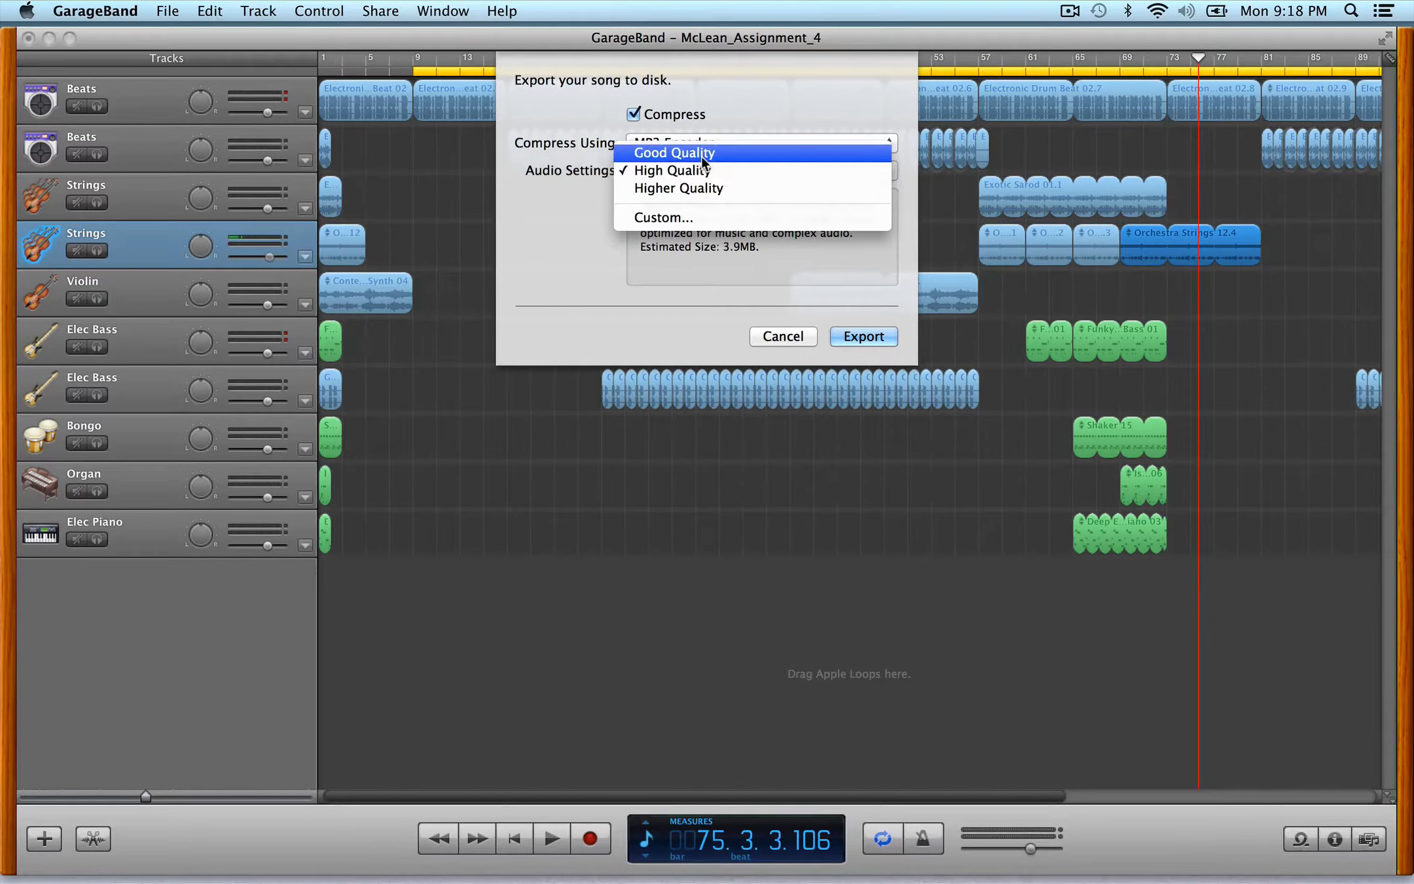
click(791, 90)
click(633, 115)
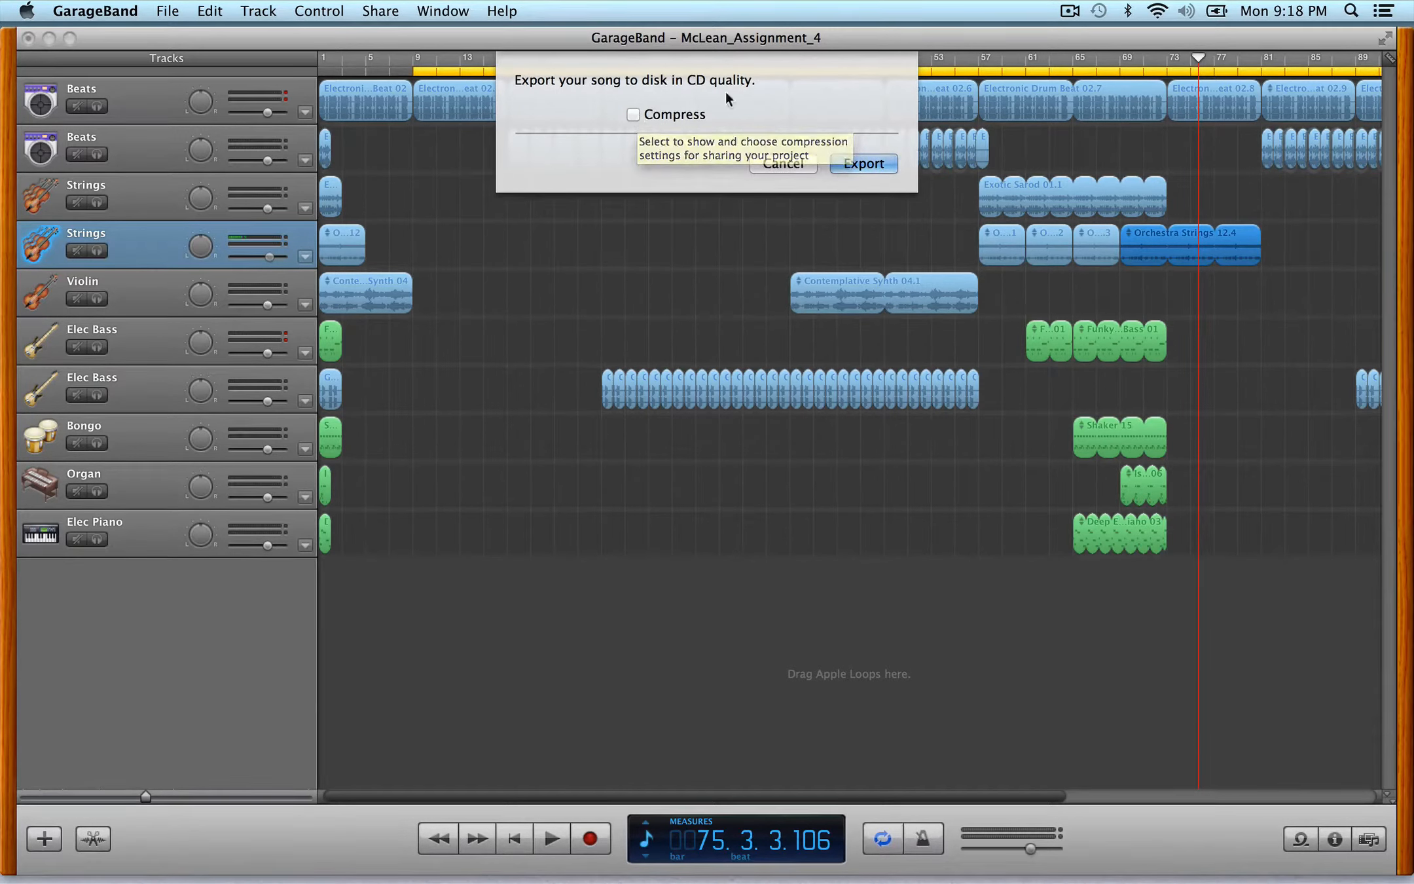
- Export the song uncompressed as McLean_Assignment_4 into the McLean_Assignment_4 folder on the Desktop
click(875, 165)
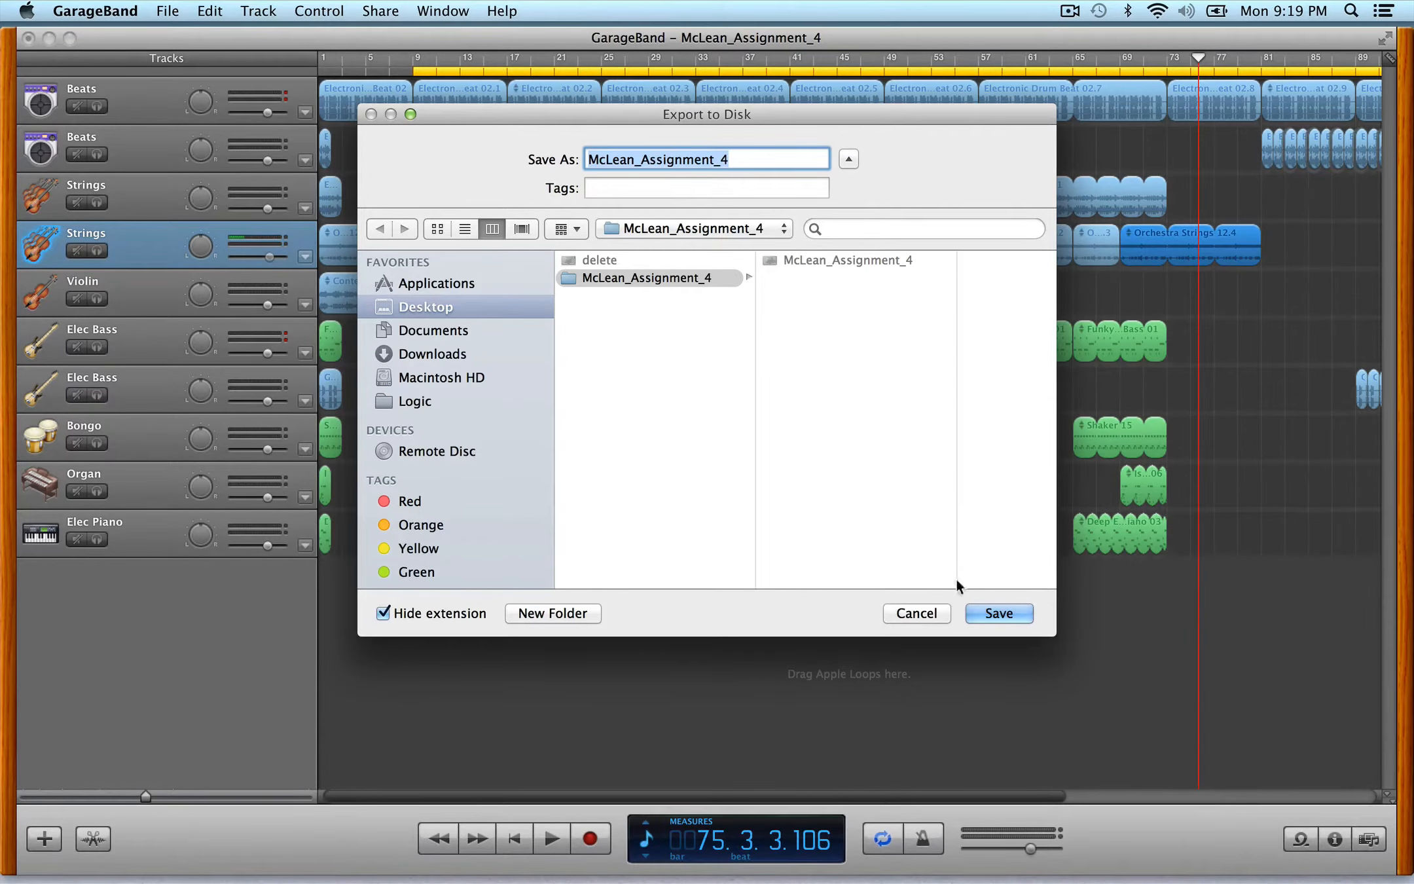
click(989, 617)
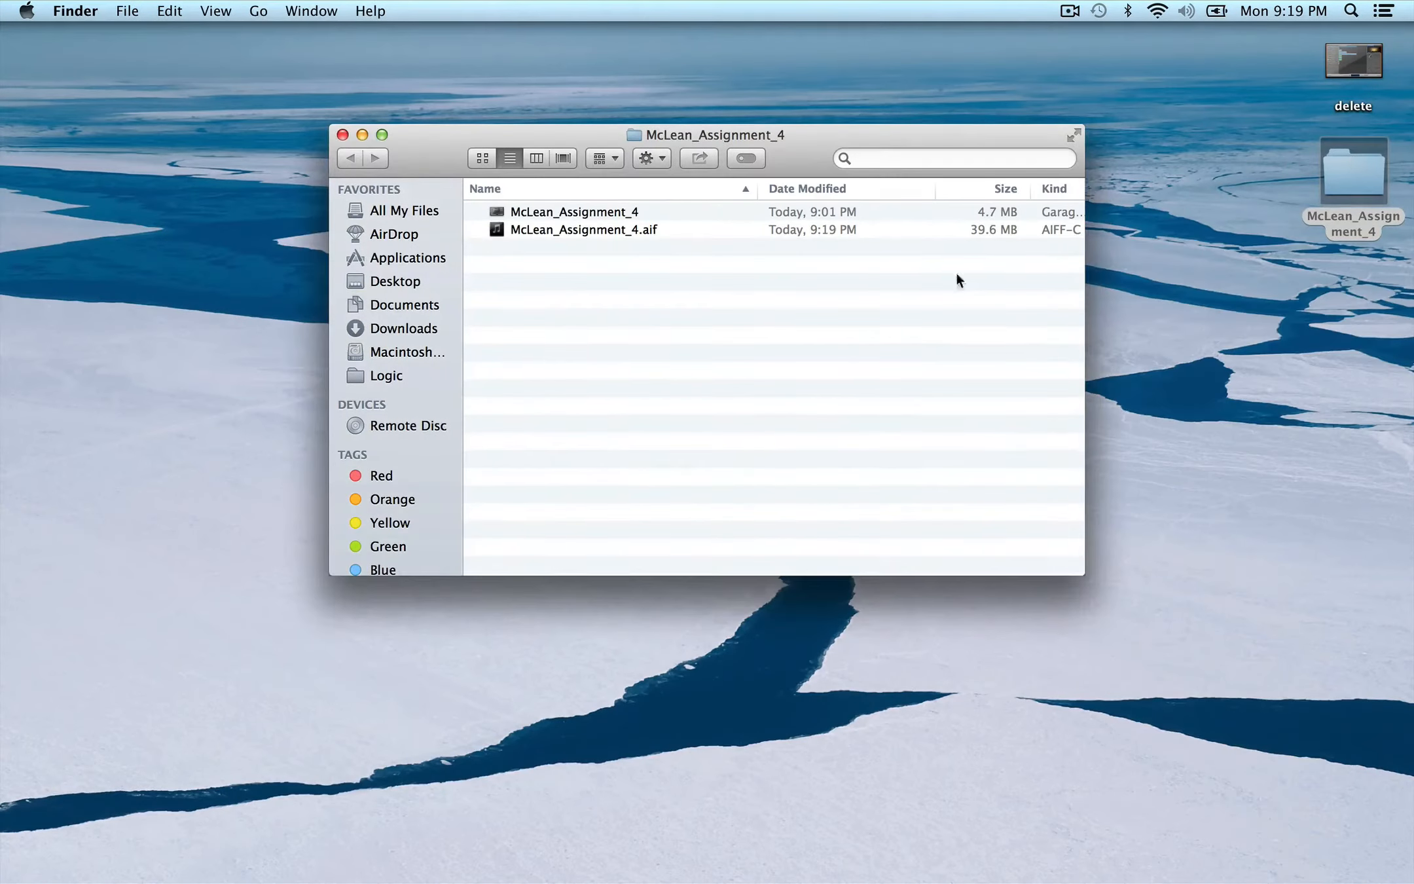
- Preview the exported McLean_Assignment_4.aif file in Finder, then return to GarageBand and view the whole arrangement
click(574, 231)
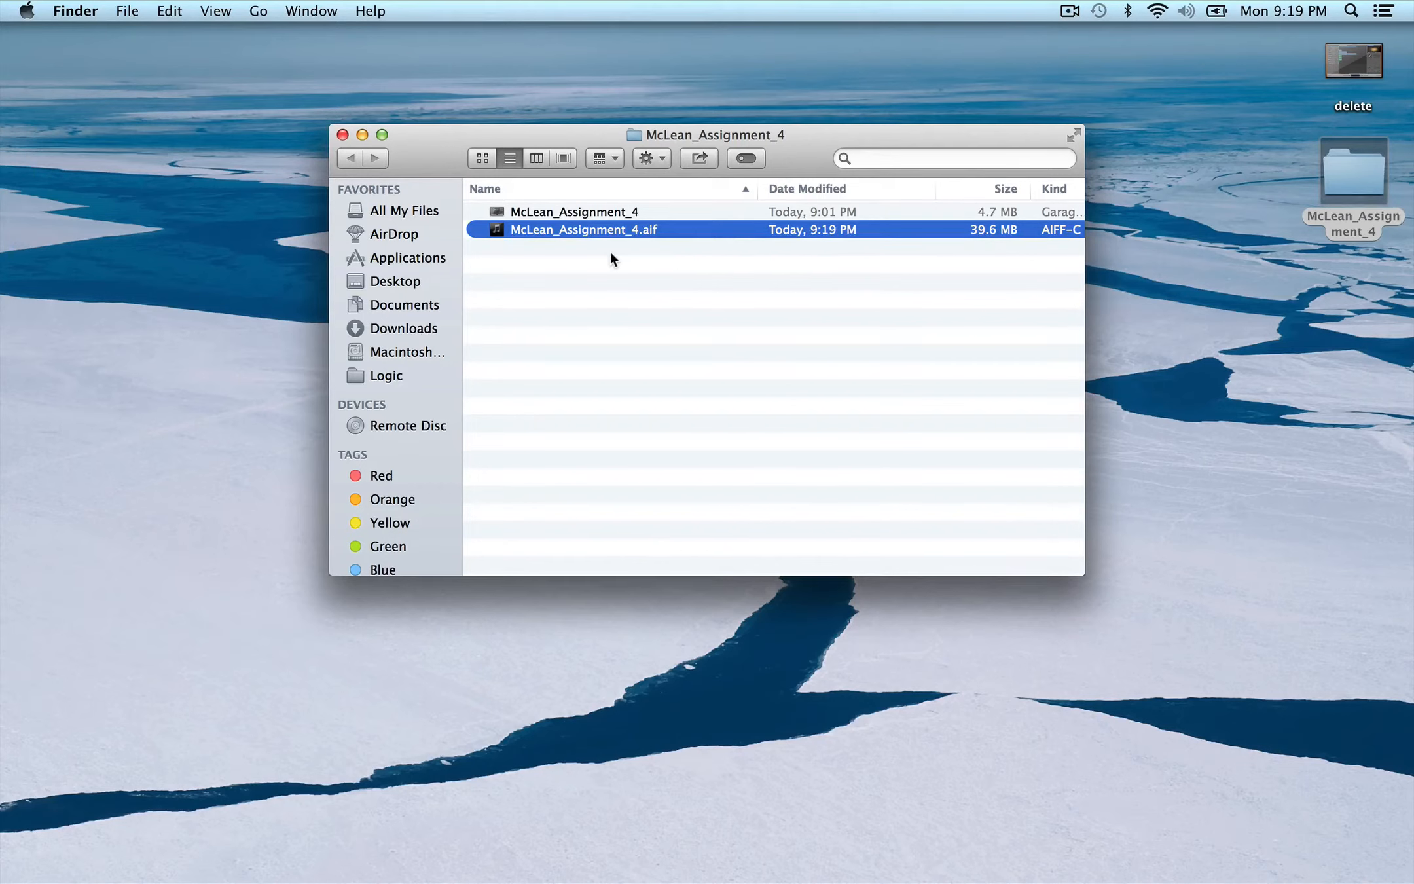
key(space)
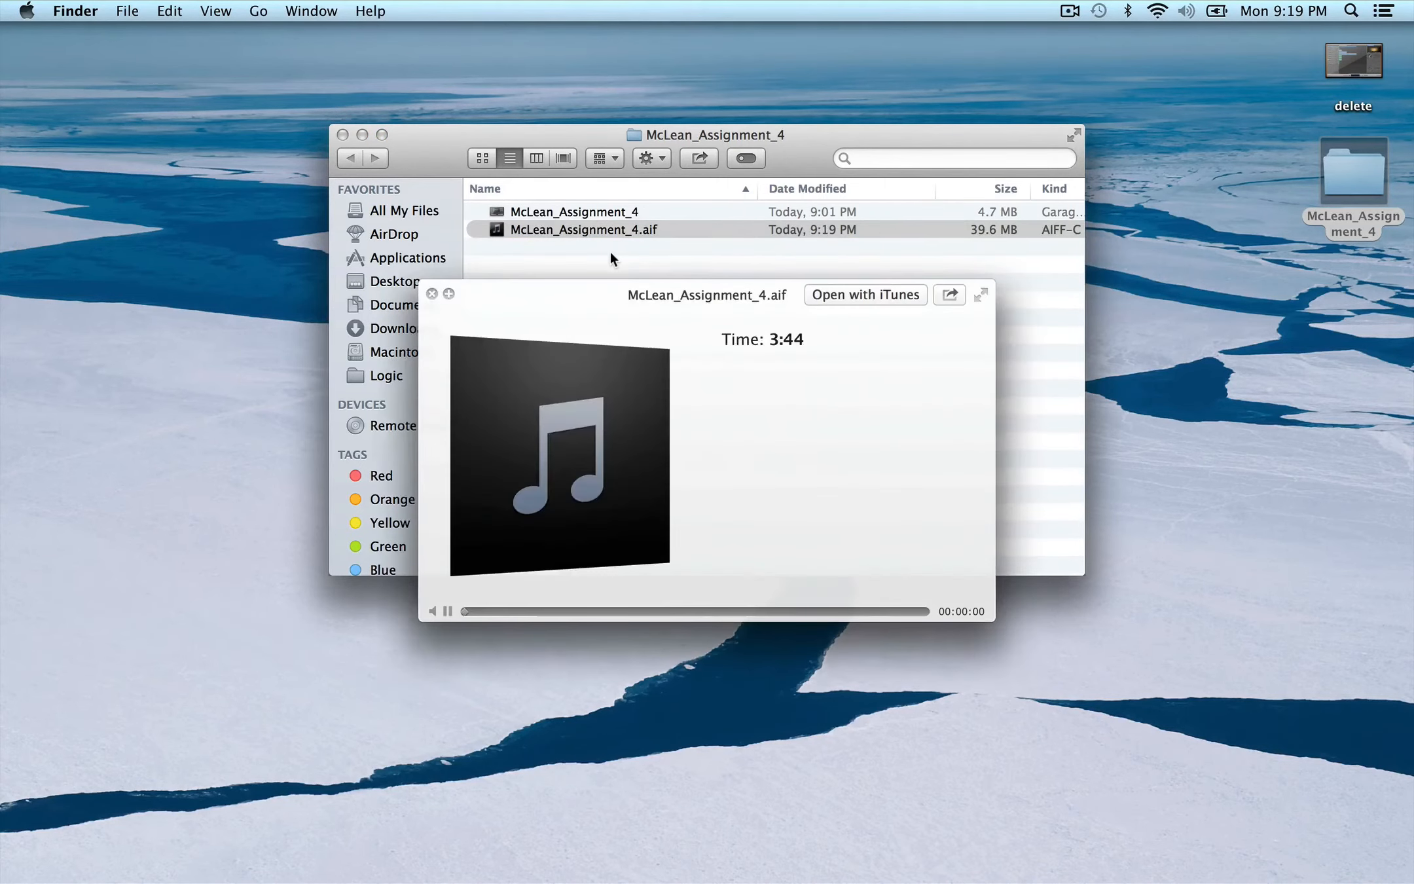
click(432, 294)
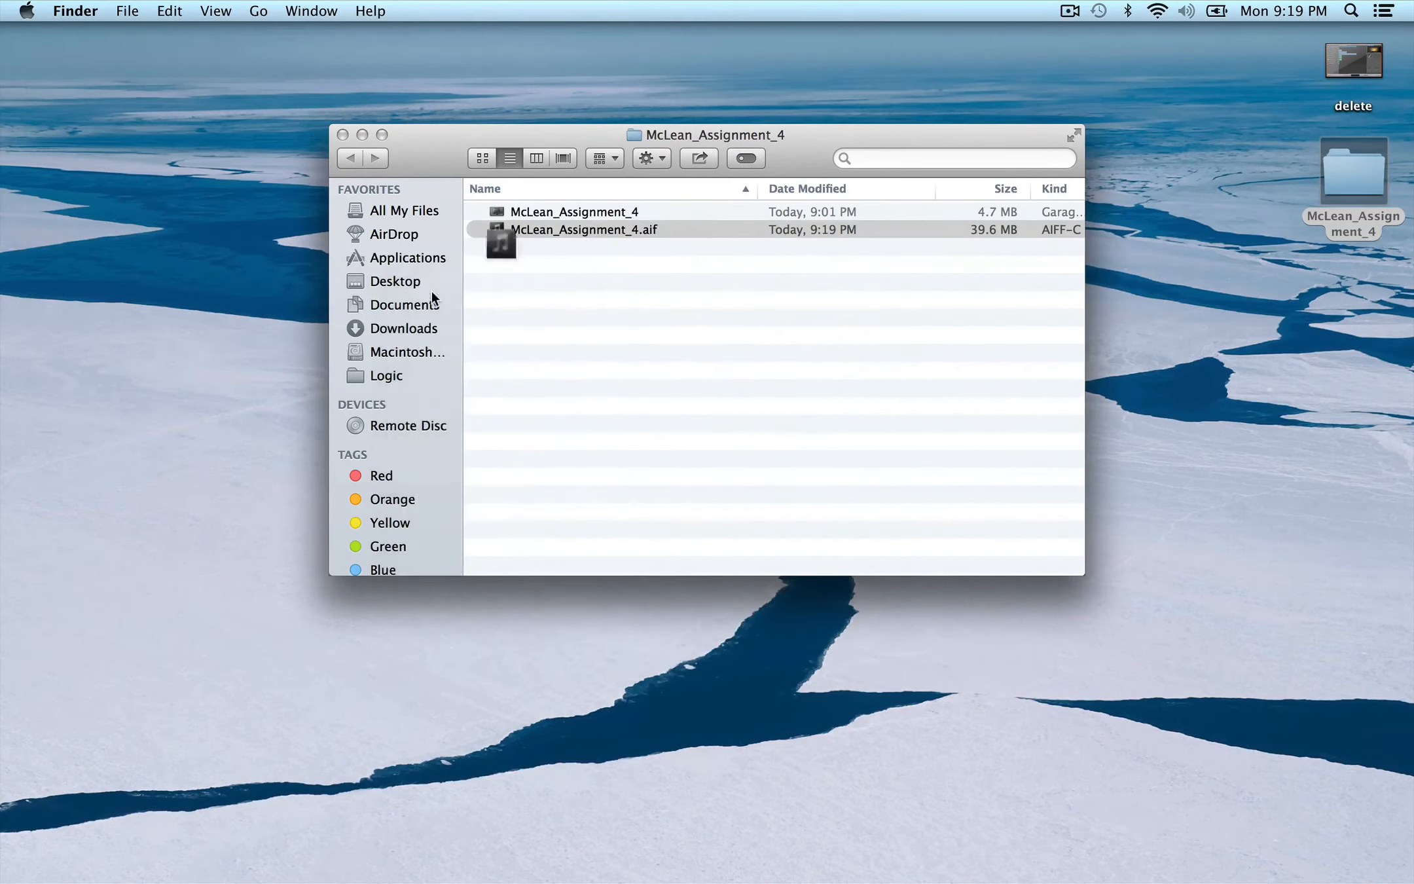
click(1294, 822)
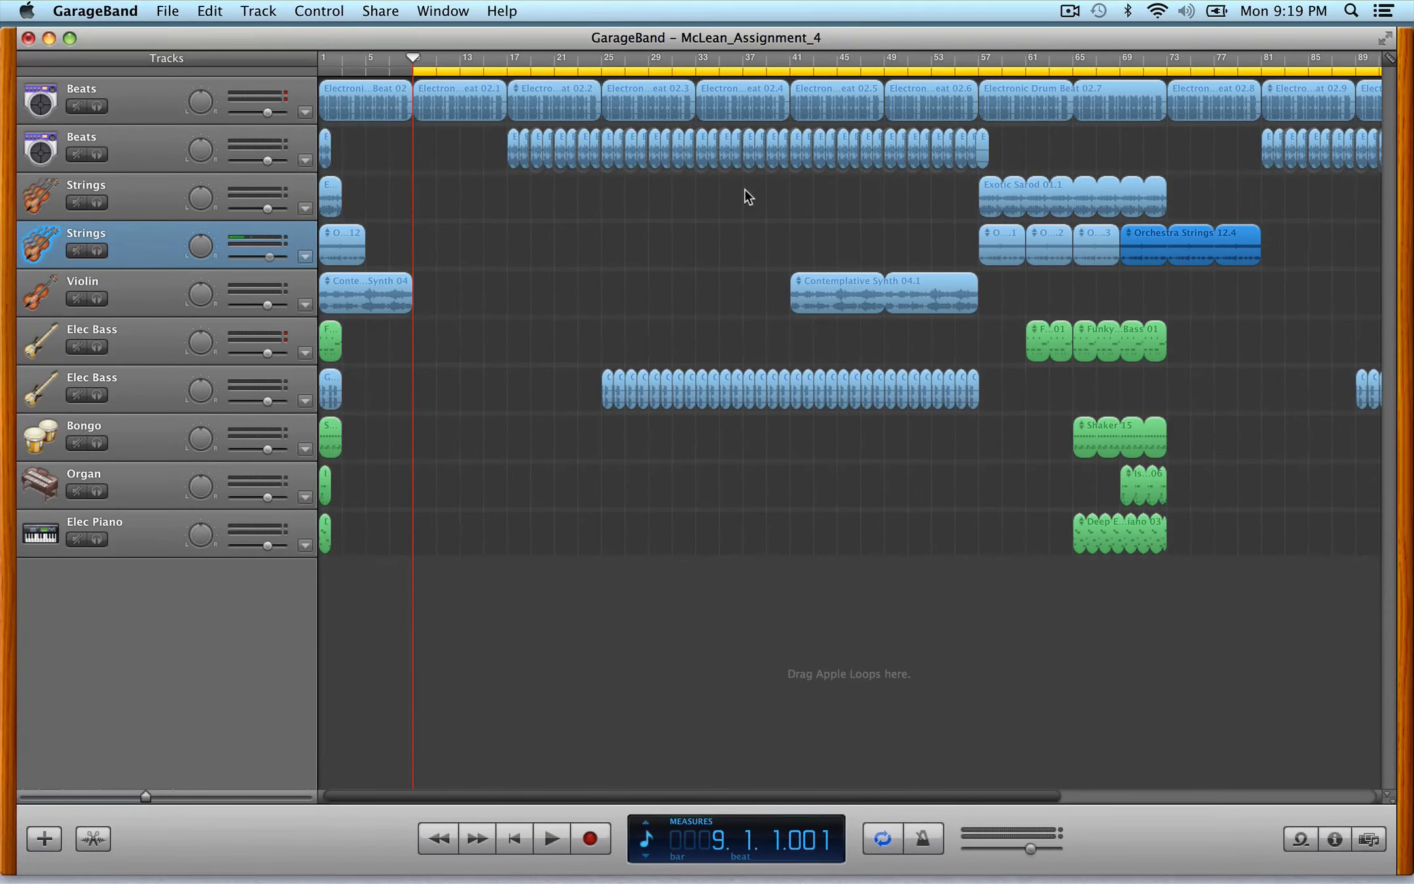
key(ctrl+Left)
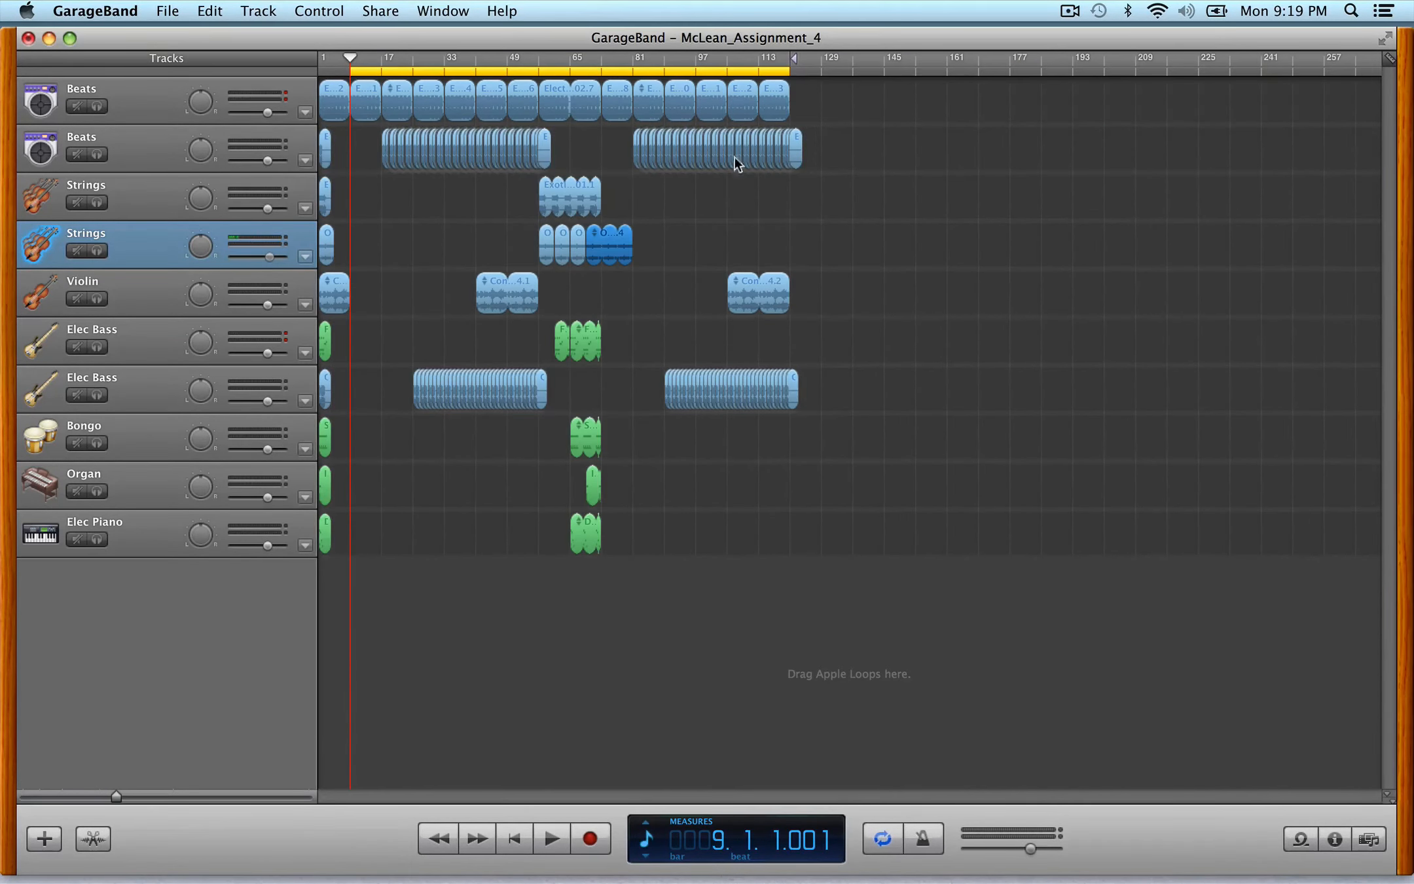